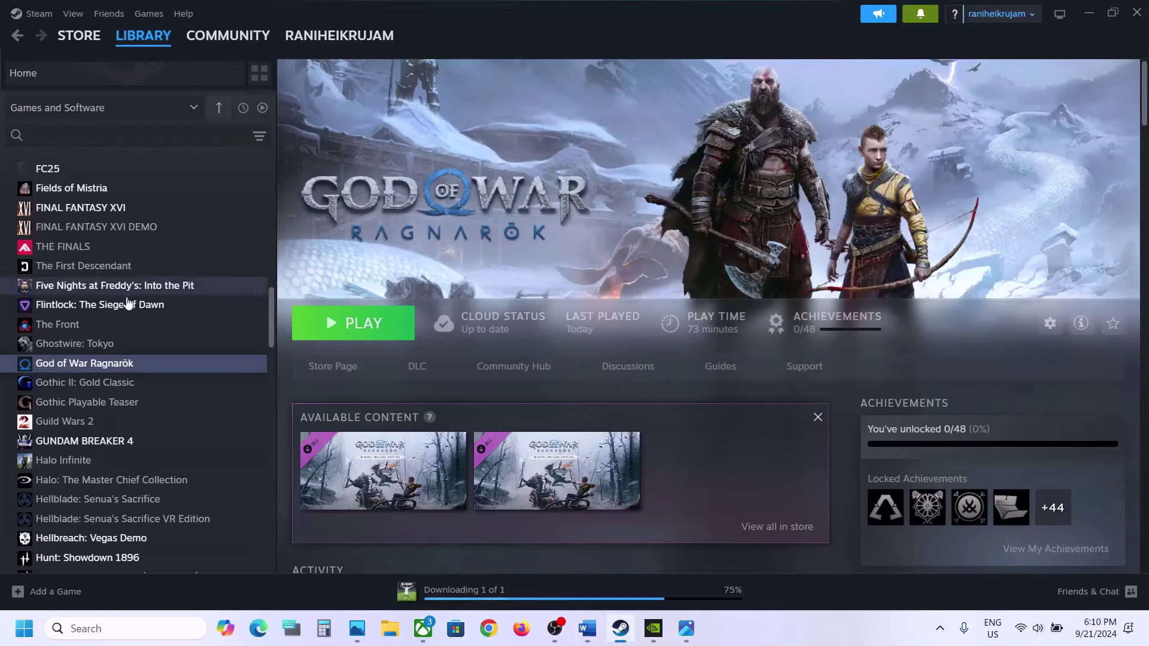
# Browse the local files of God of War Ragnarök to open its installation folder.
pyautogui.rightClick(115, 363)
pyautogui.moveTo(152, 448)
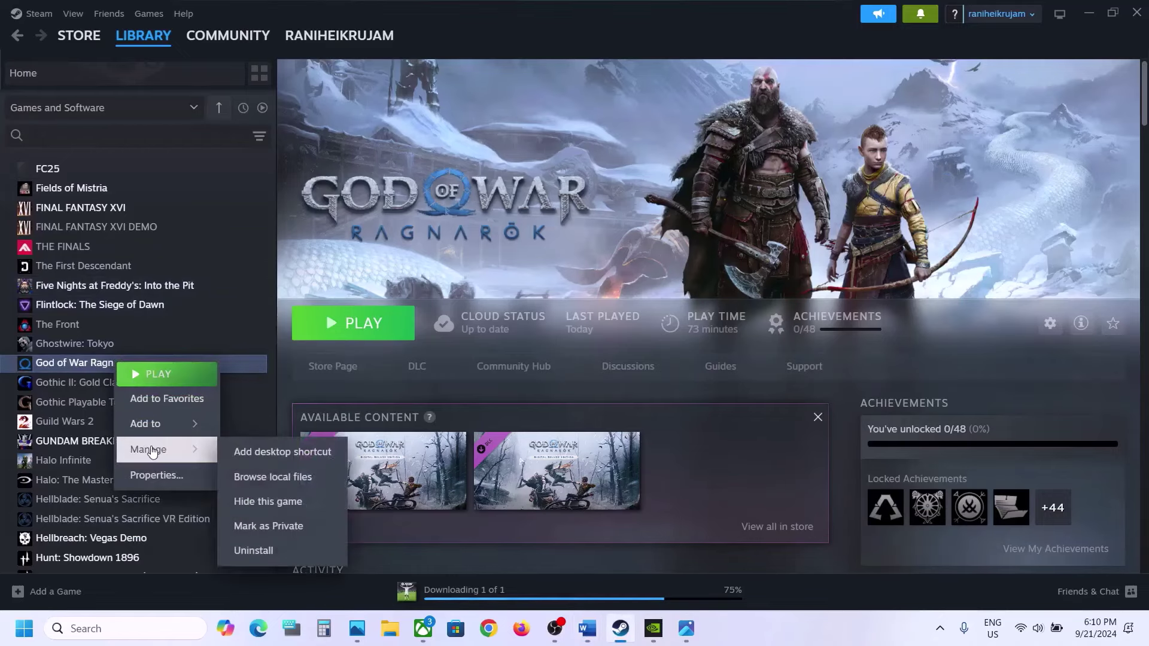
pyautogui.click(300, 484)
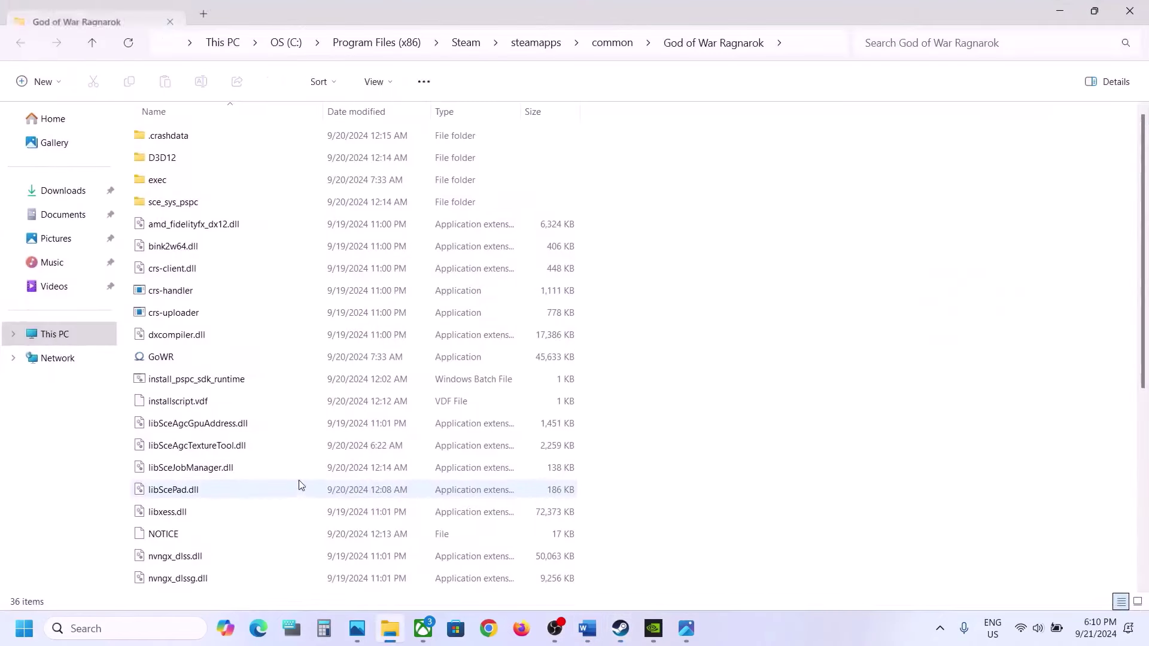
pyautogui.scroll(-3, 297, 314)
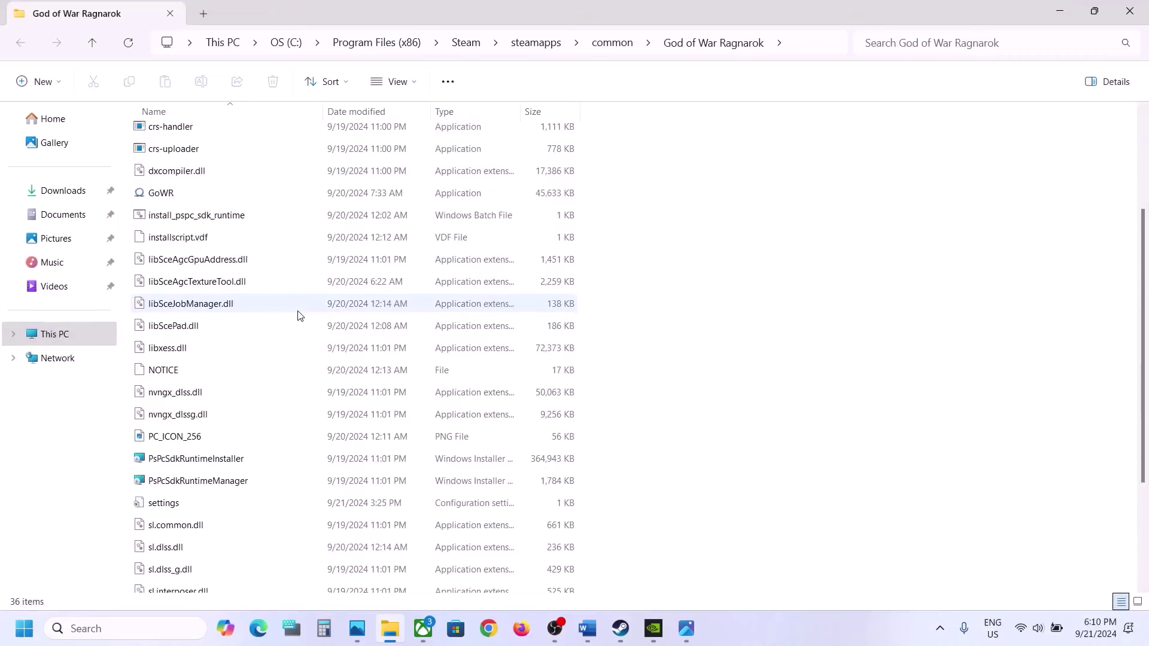
pyautogui.scroll(2, 251, 313)
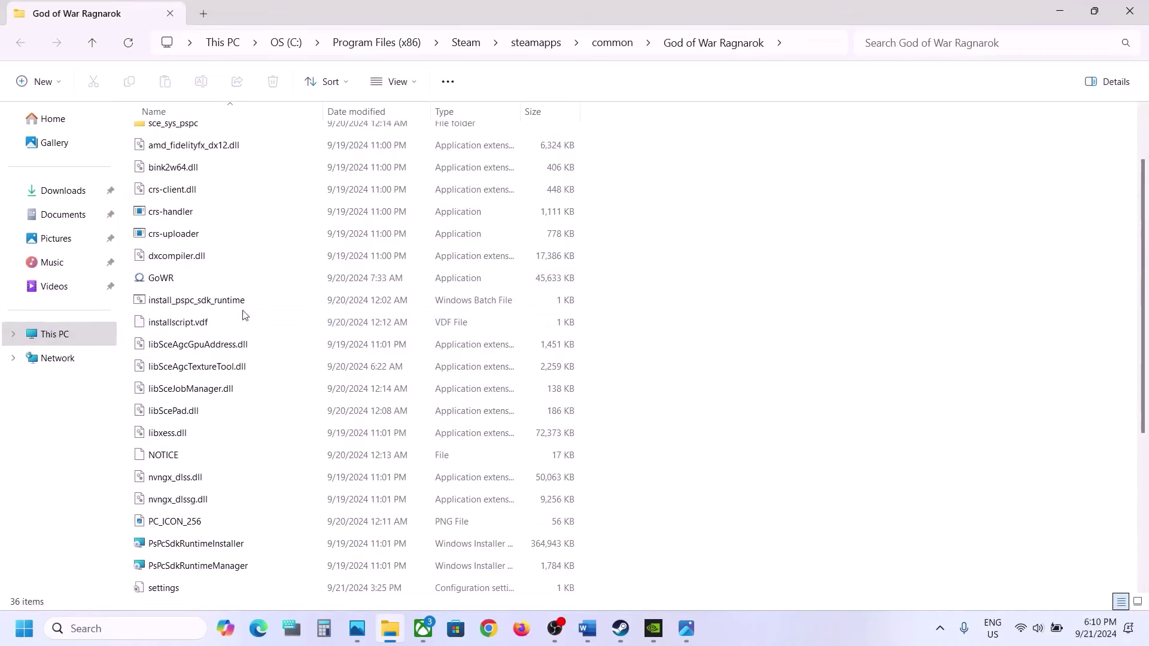
# In the GoWR application's compatibility properties, turn off Disable fullscreen optimizations, keep Run this program as an administrator on, and apply.
pyautogui.click(173, 281)
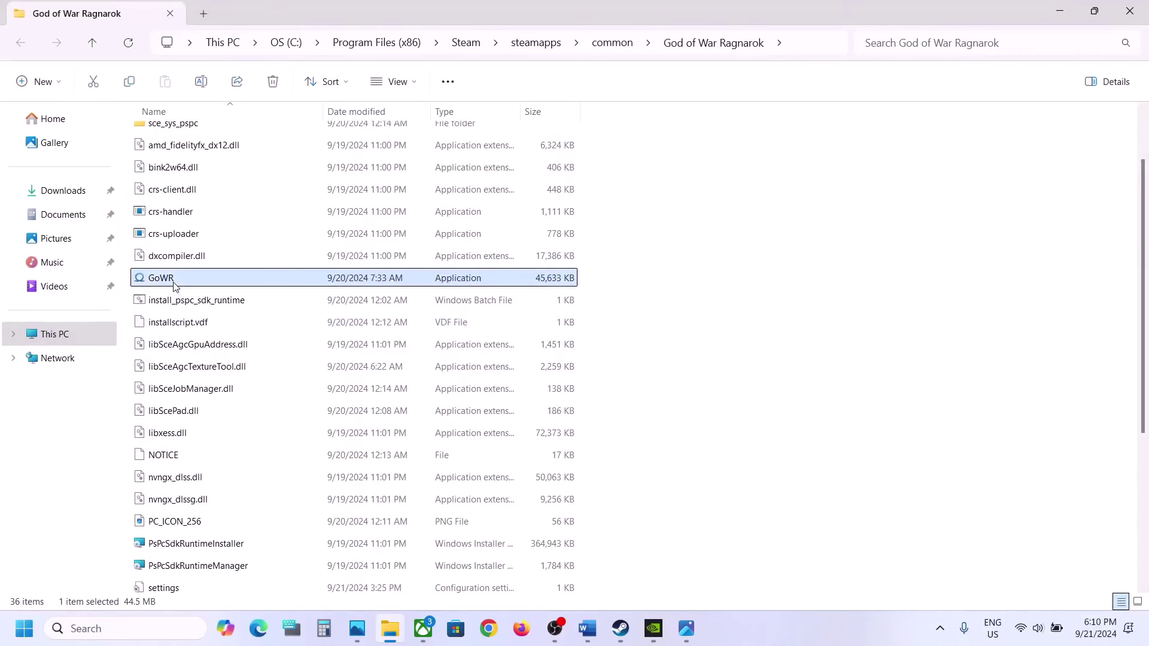
pyautogui.rightClick(237, 281)
pyautogui.click(301, 392)
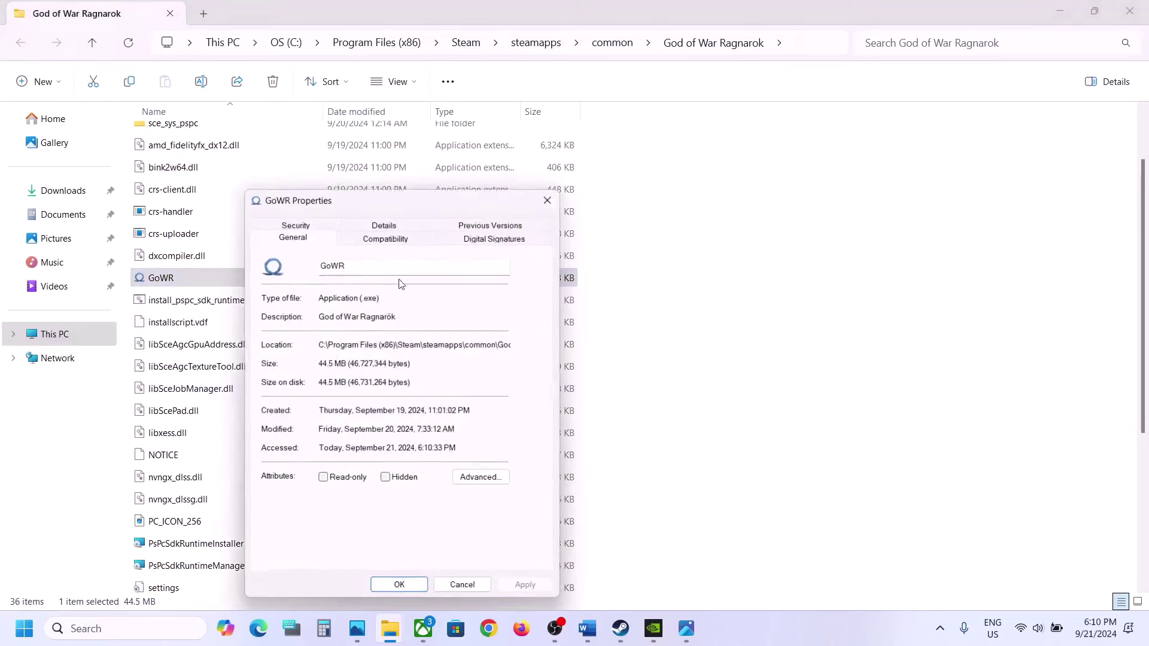
pyautogui.click(386, 235)
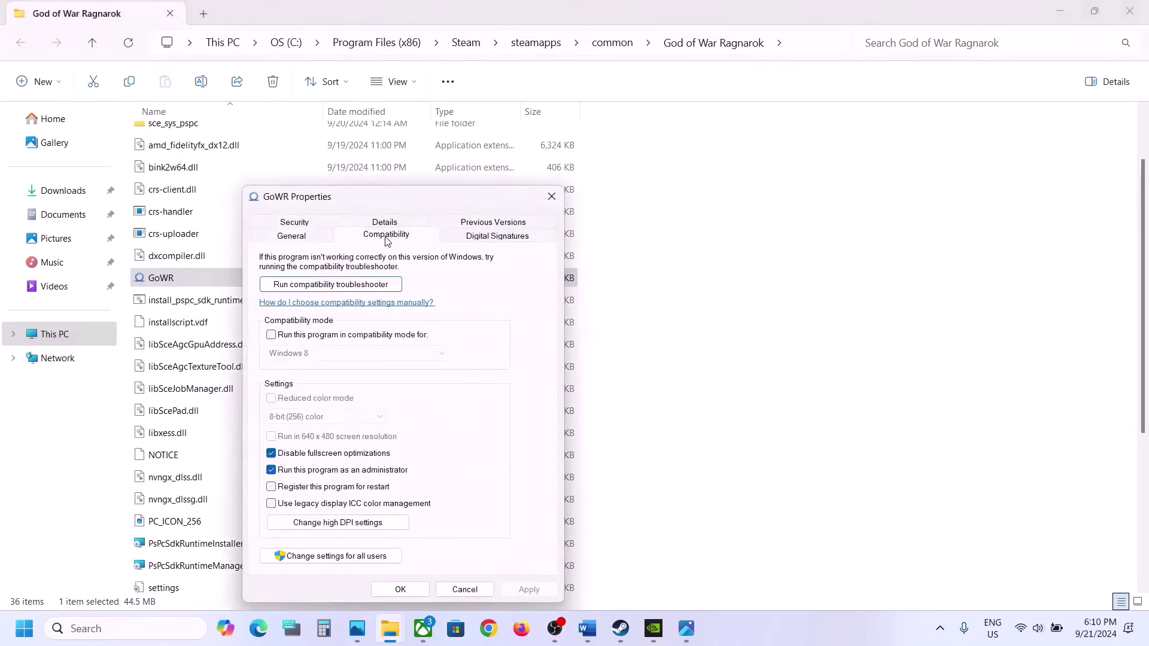
pyautogui.click(272, 454)
pyautogui.click(271, 471)
pyautogui.click(529, 590)
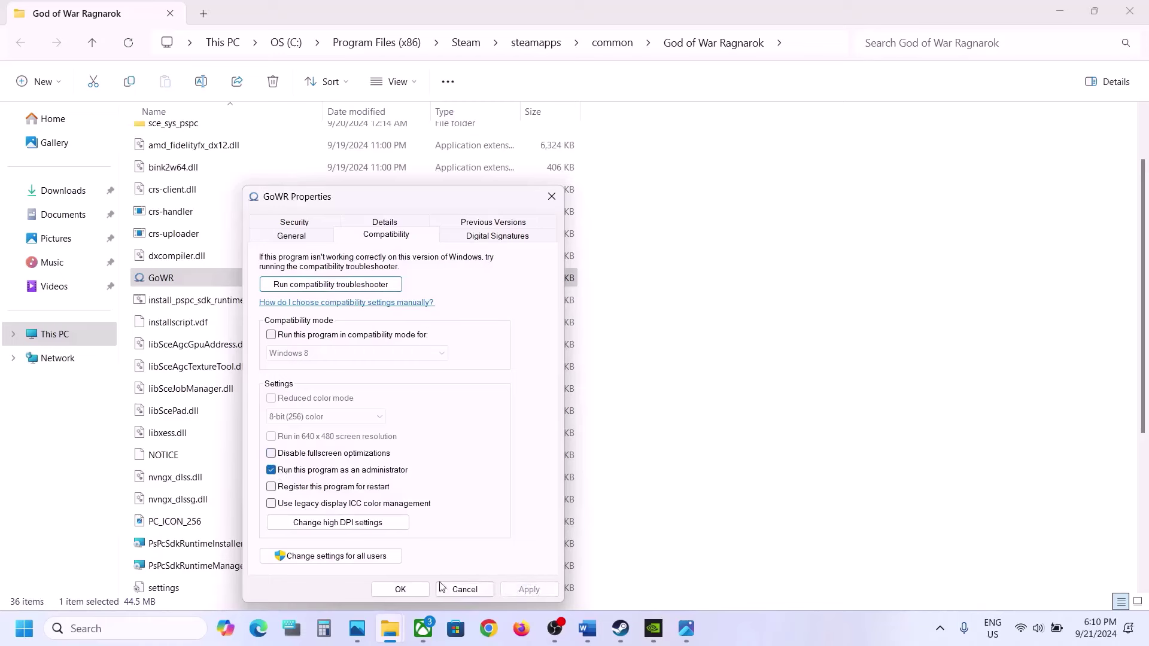
pyautogui.click(401, 589)
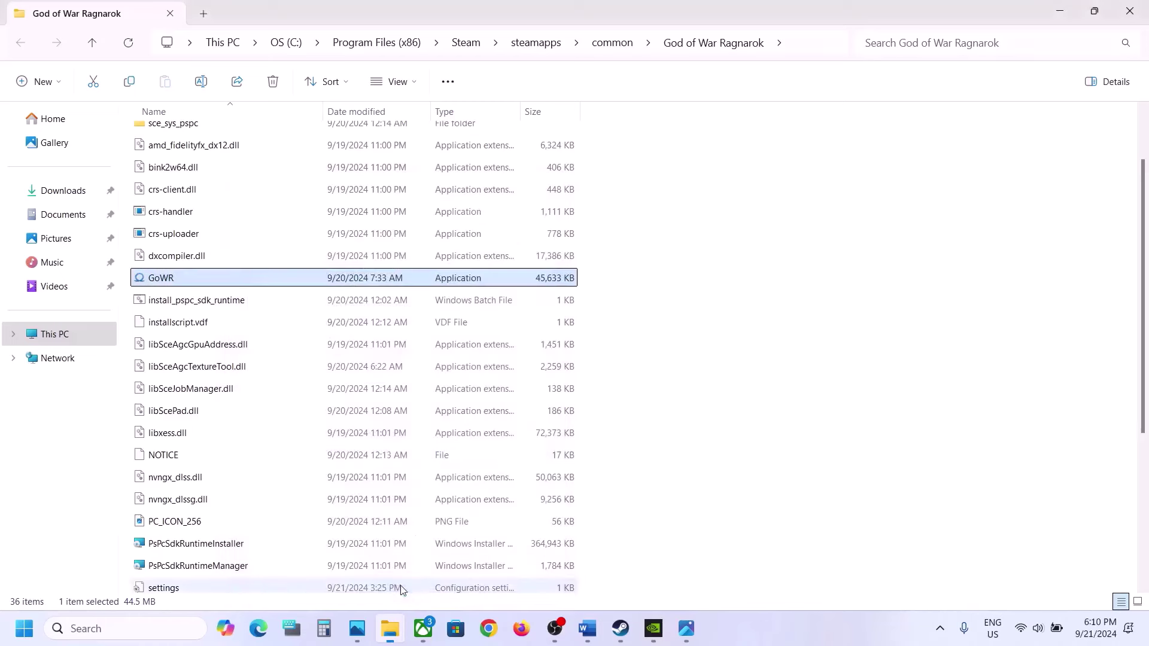
# Turn on Disable fullscreen optimizations in the GoWR application's compatibility properties and apply the change.
pyautogui.rightClick(184, 288)
pyautogui.click(259, 390)
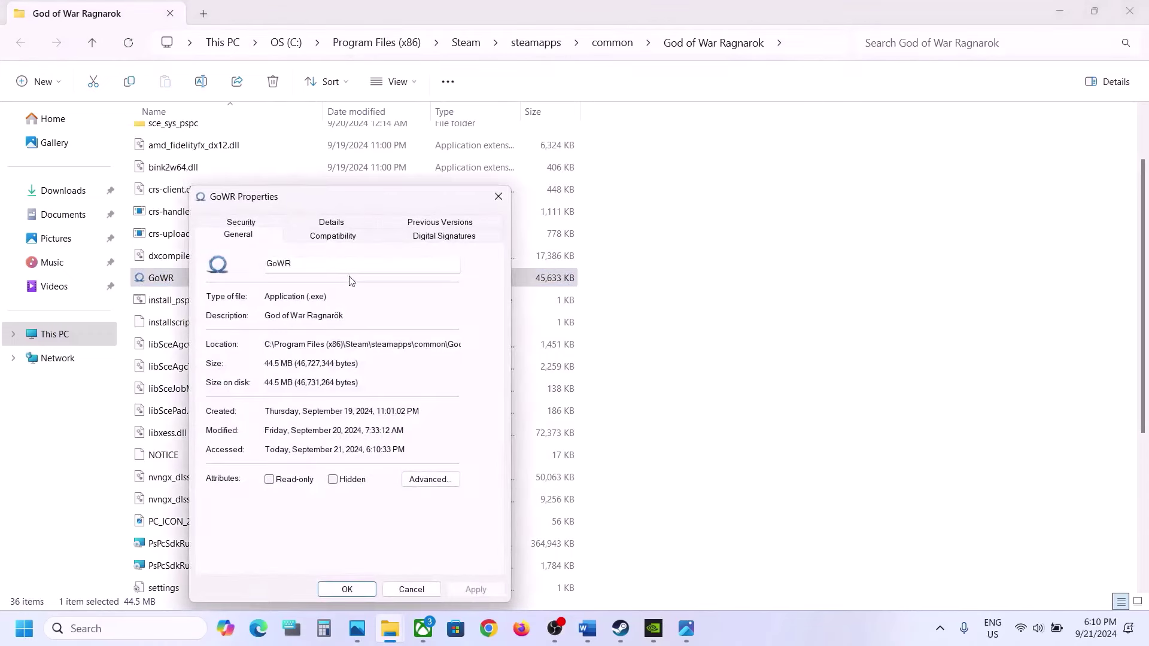
pyautogui.click(332, 237)
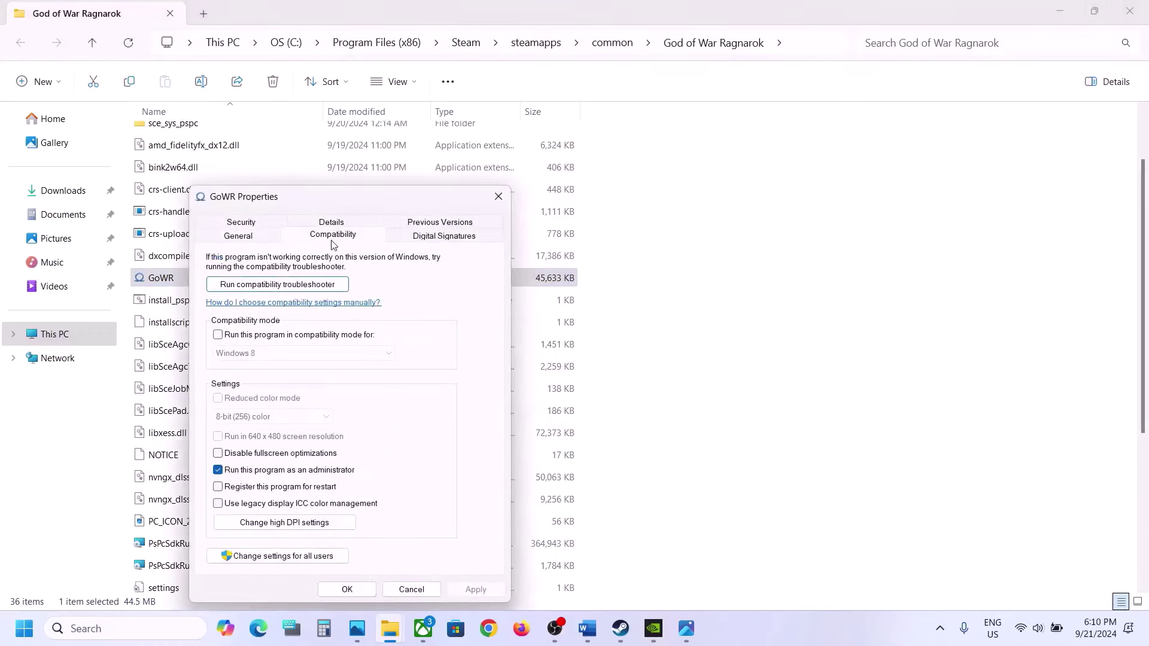
pyautogui.click(218, 454)
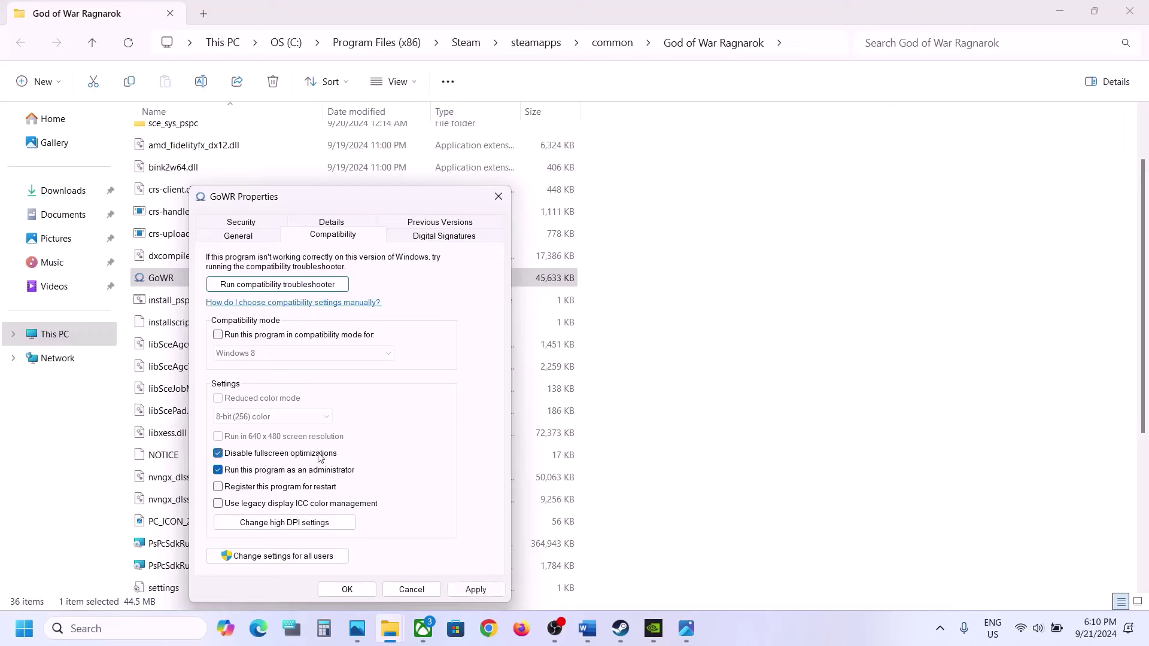
pyautogui.click(473, 589)
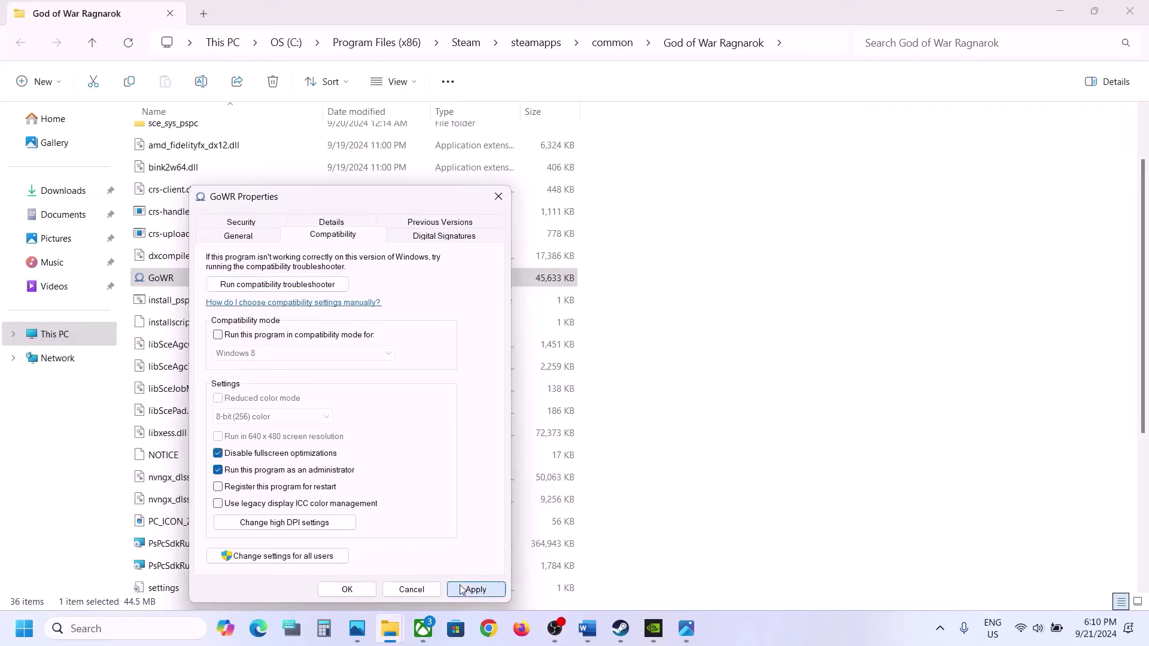
pyautogui.click(347, 589)
# Override the high DPI scaling behavior of the GoWR application, with scaling performed by Application, and apply it.
pyautogui.rightClick(224, 272)
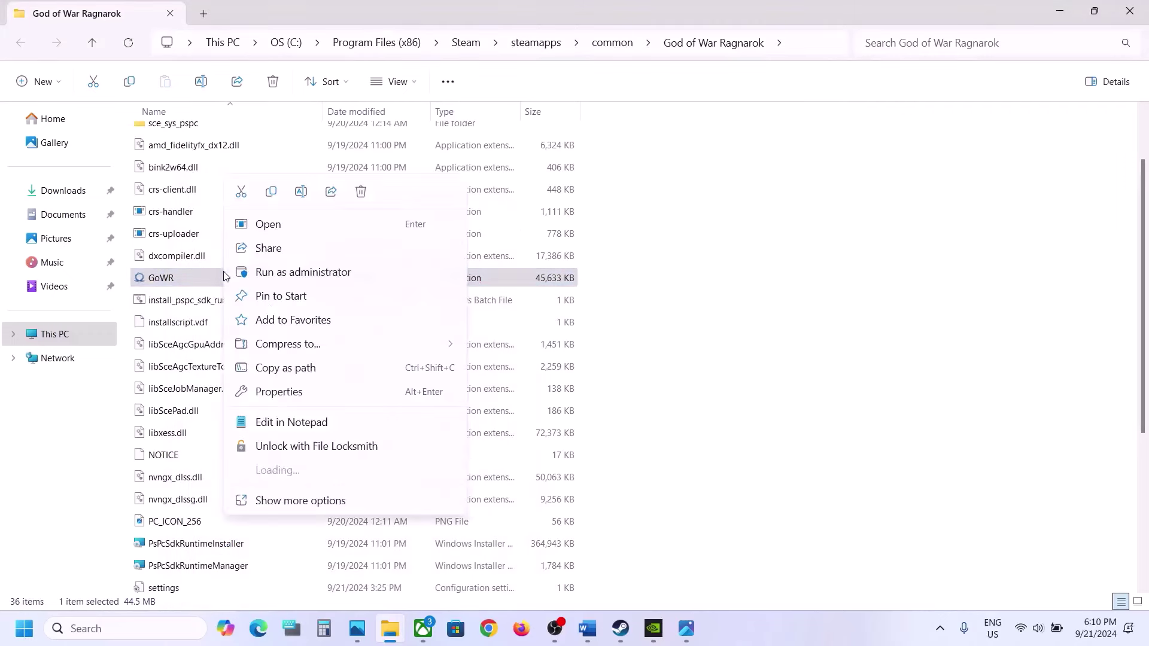
pyautogui.click(308, 392)
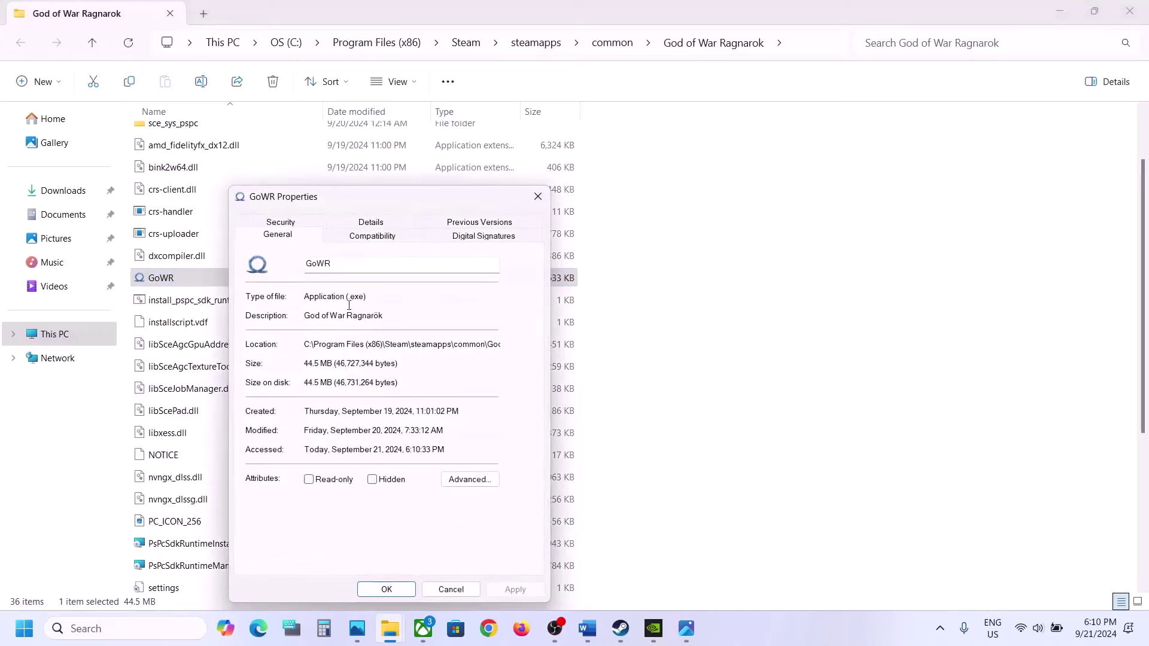
pyautogui.click(341, 236)
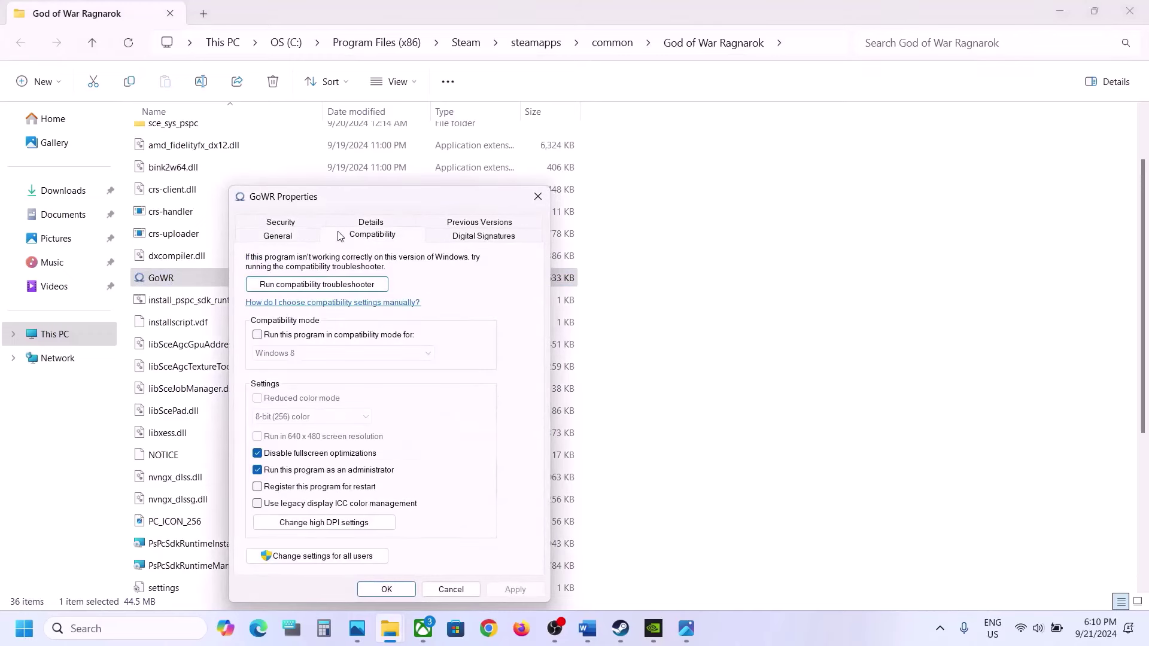
pyautogui.click(320, 522)
pyautogui.click(295, 480)
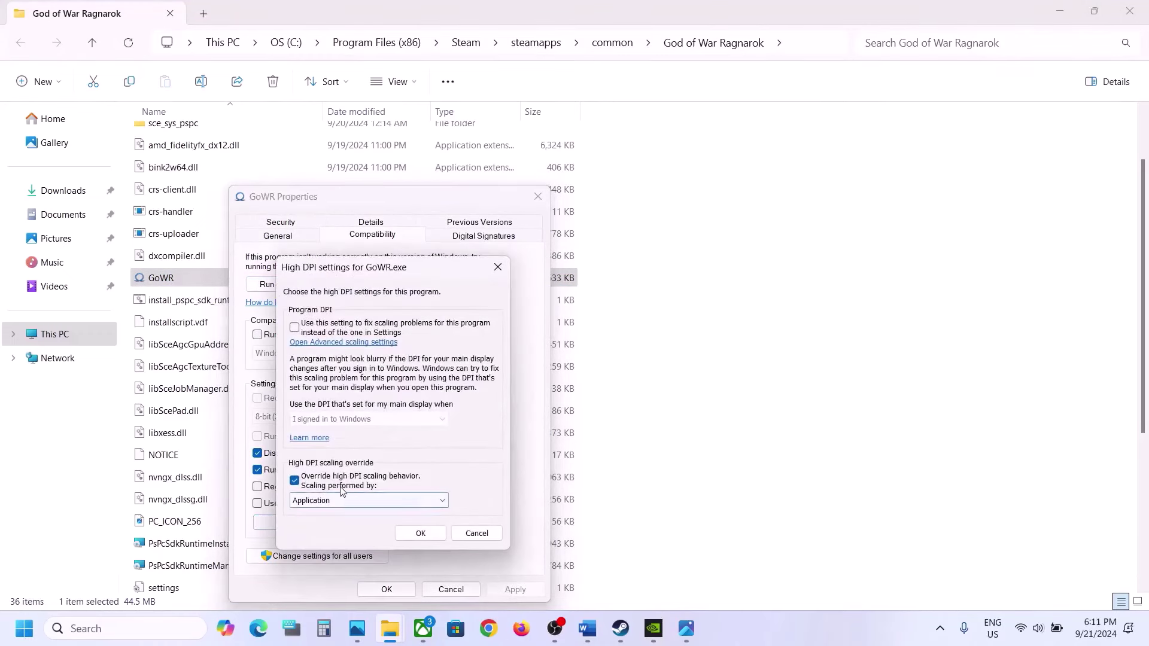
pyautogui.click(295, 480)
pyautogui.click(296, 481)
pyautogui.click(419, 533)
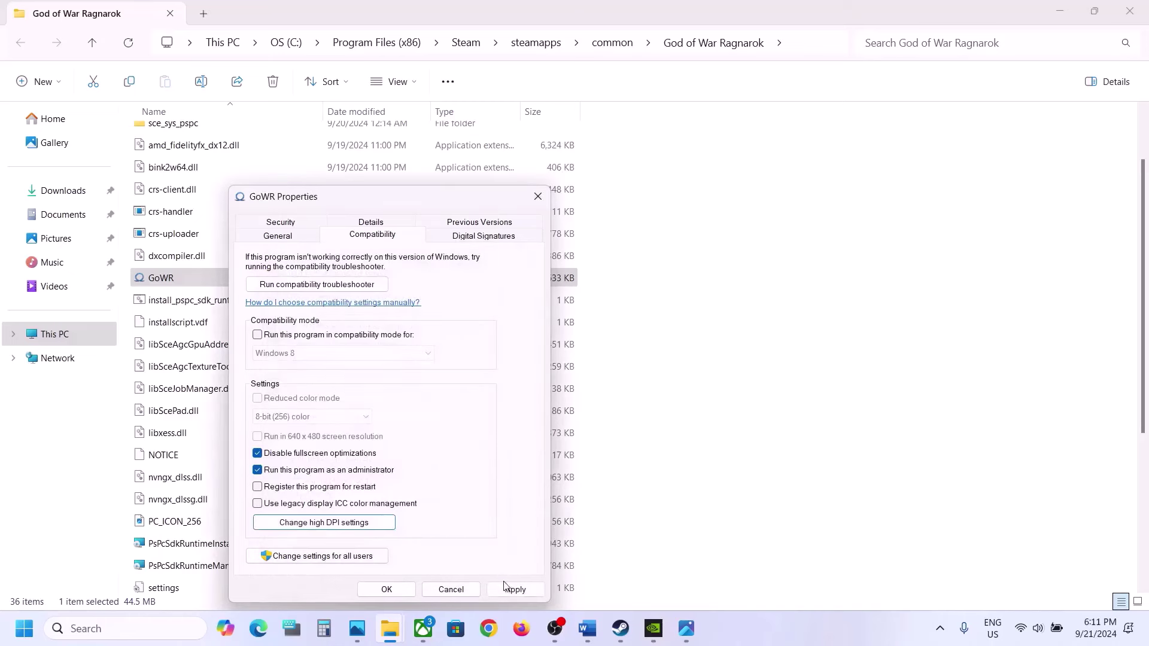
pyautogui.click(507, 589)
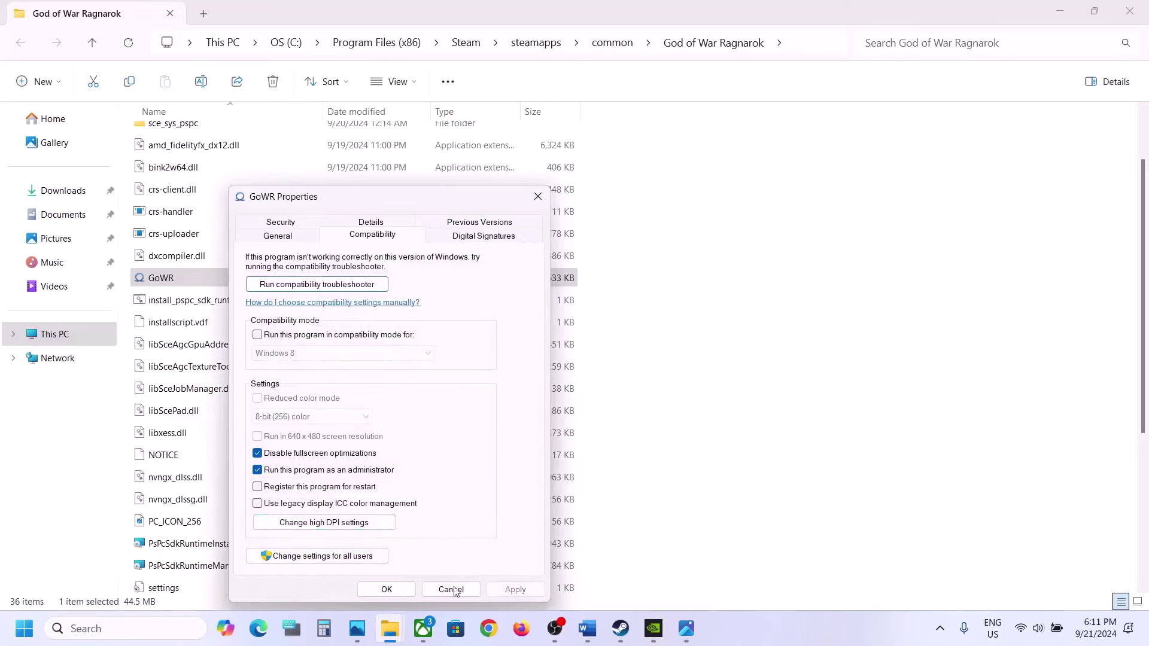
pyautogui.click(400, 591)
# Turn off fullscreen optimization disabling, run as administrator and the high DPI scaling override for the GoWR application, and apply.
pyautogui.rightClick(238, 280)
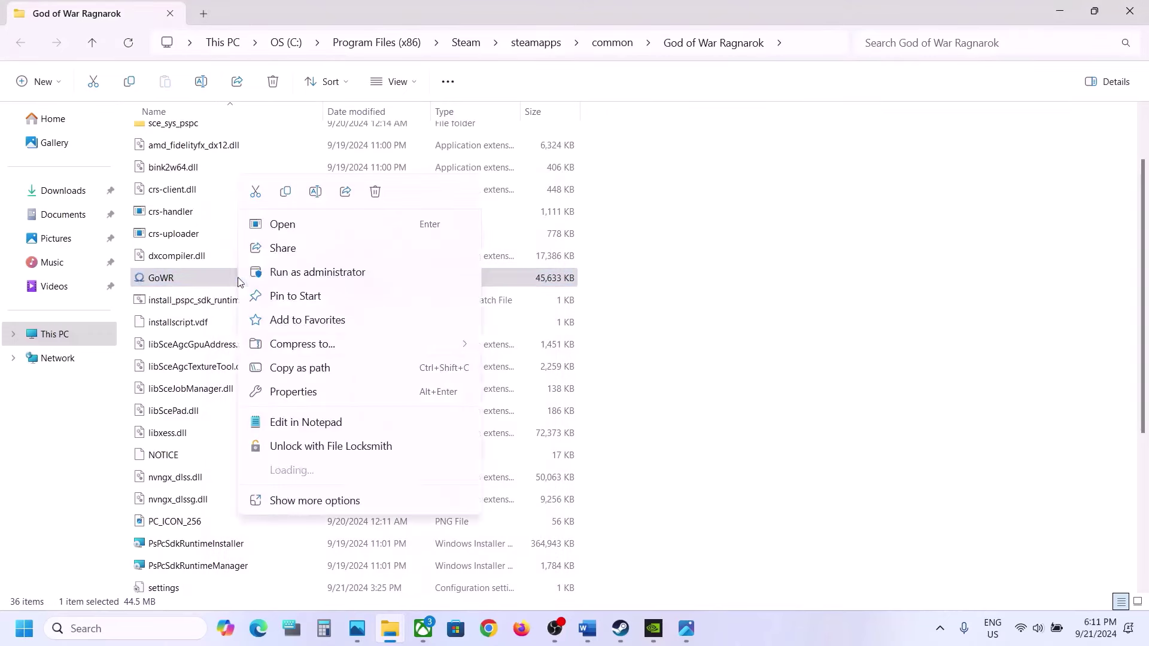
pyautogui.click(289, 392)
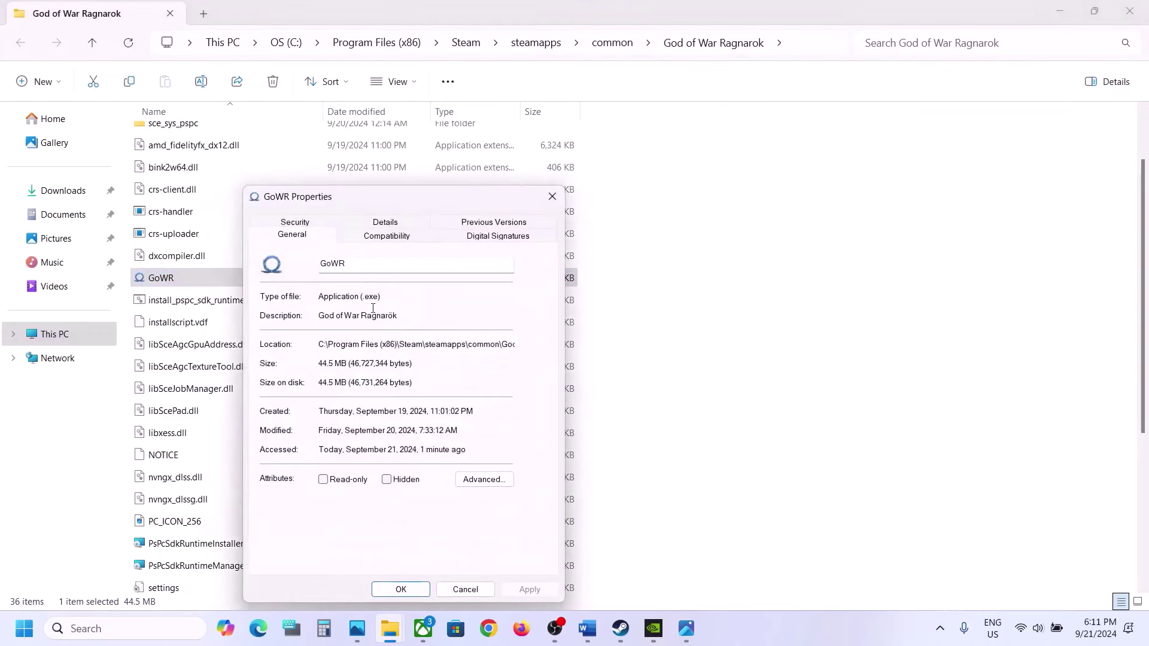
pyautogui.click(381, 234)
pyautogui.click(273, 454)
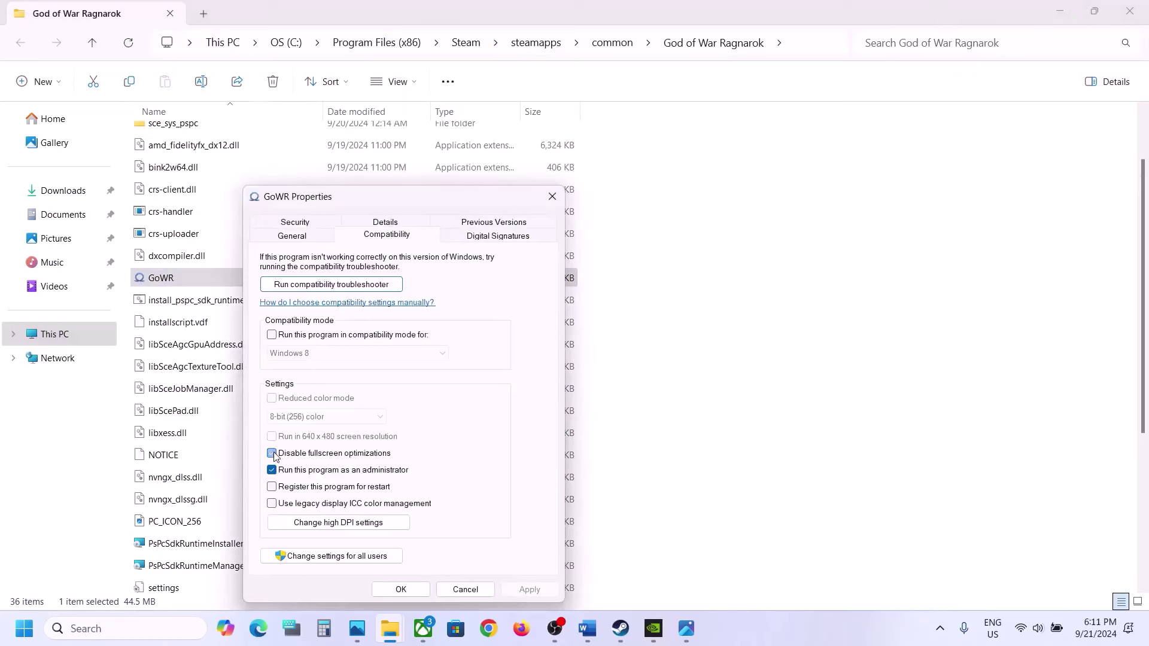
pyautogui.click(272, 470)
pyautogui.click(320, 522)
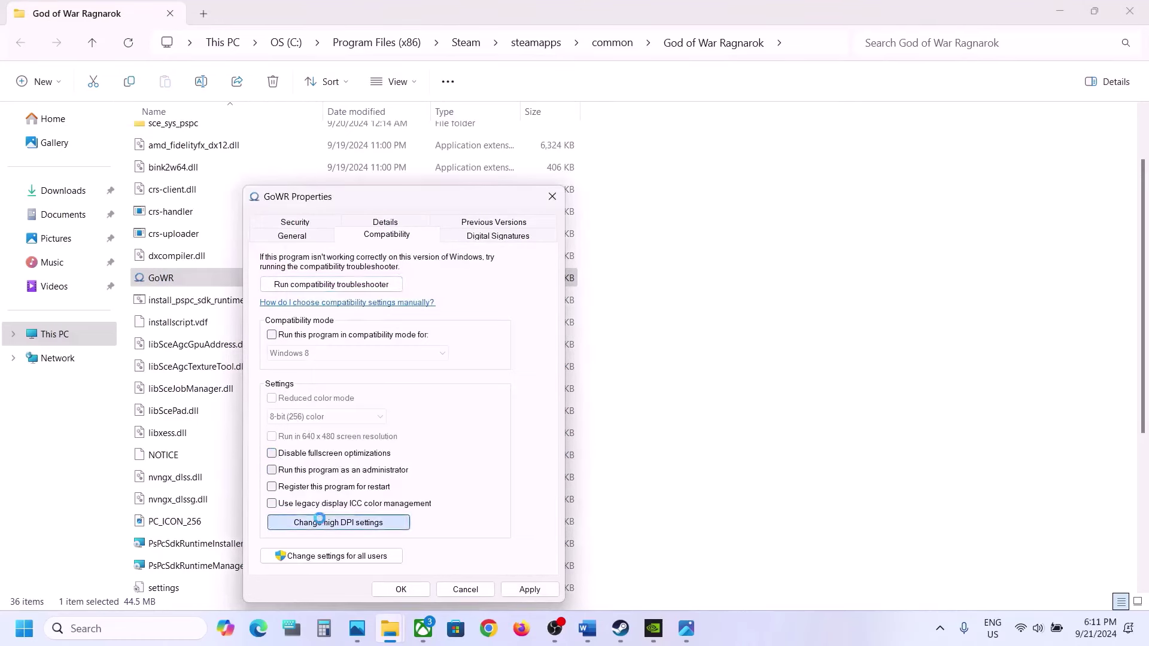
pyautogui.click(308, 479)
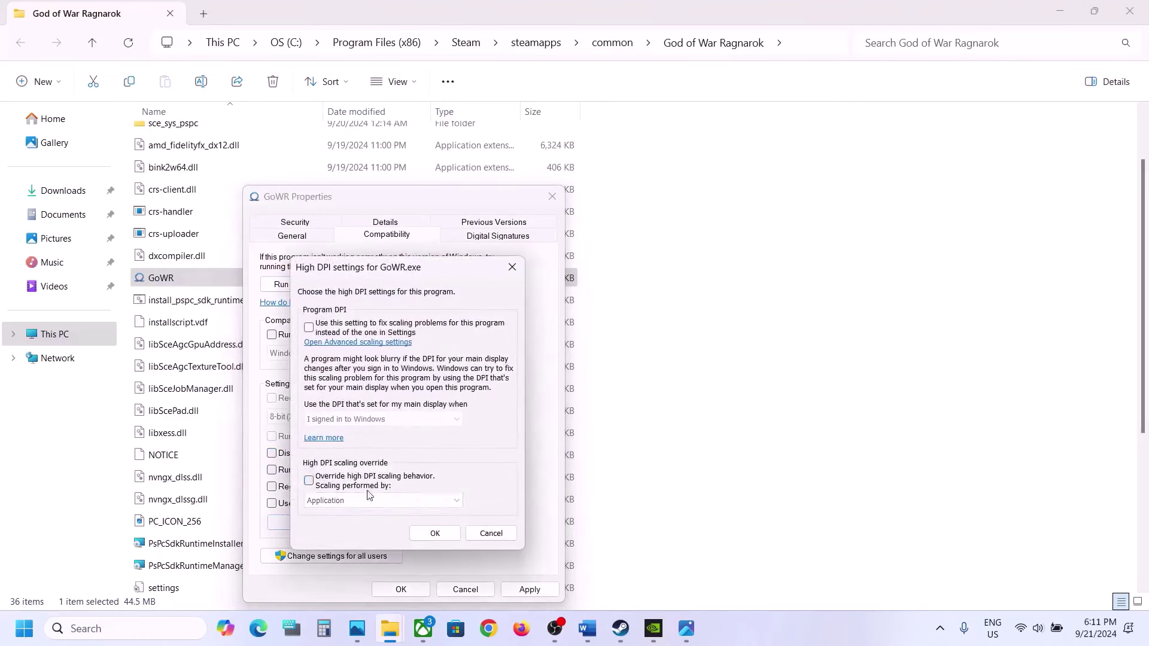
pyautogui.click(433, 533)
pyautogui.click(530, 589)
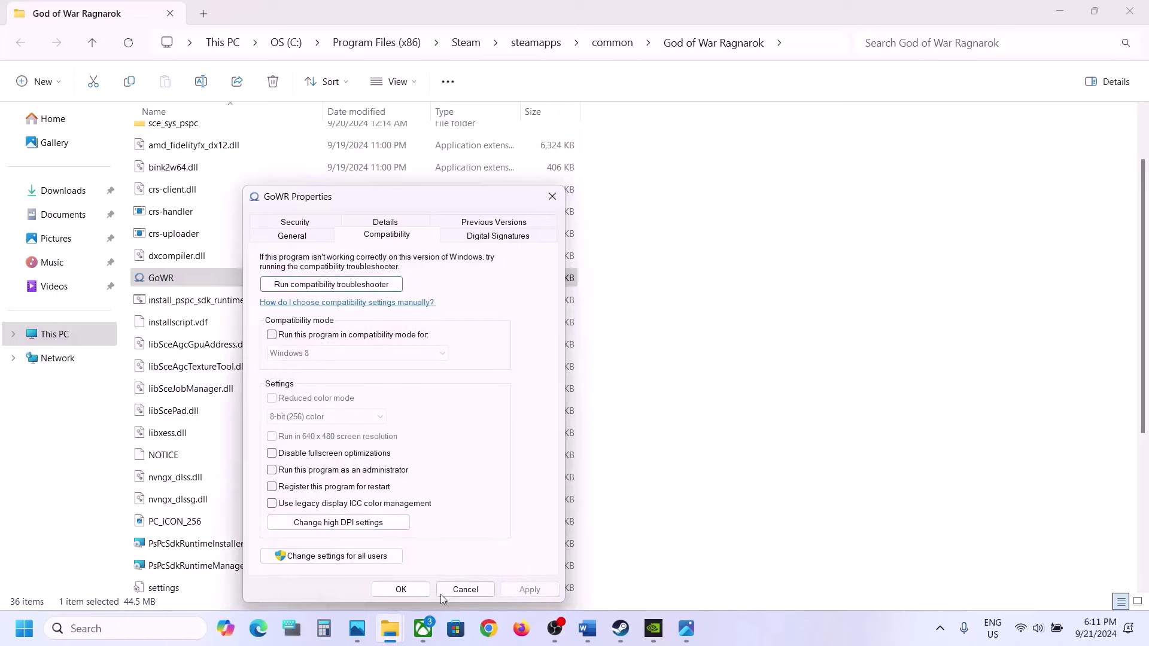
pyautogui.click(400, 589)
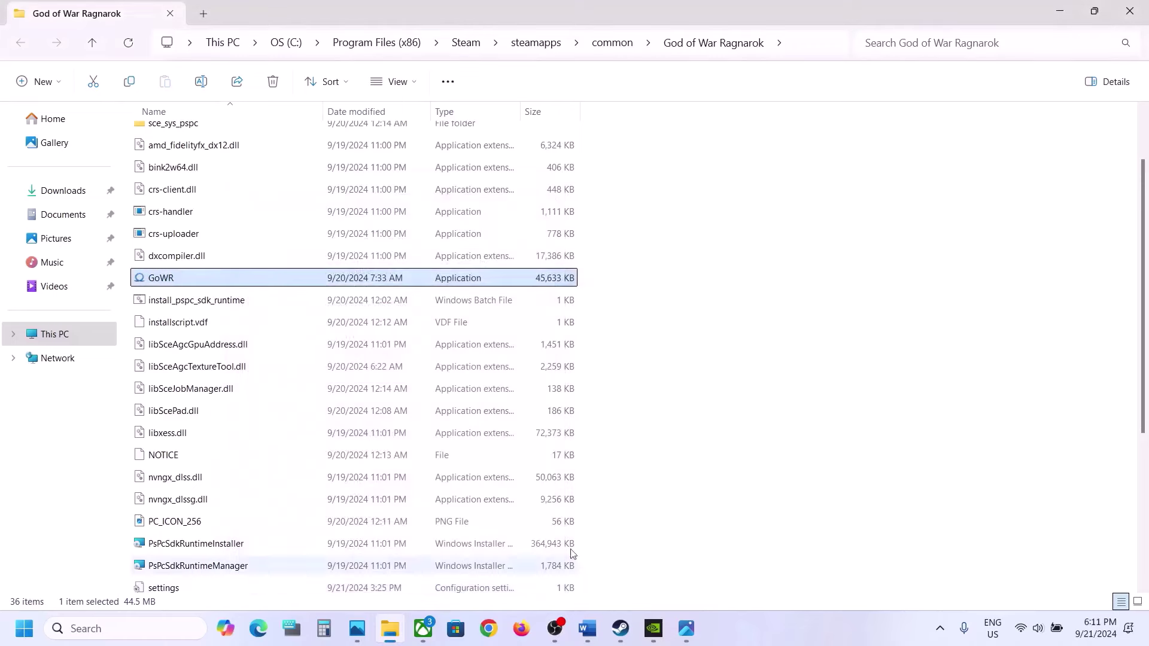
# Switch to the Word document and highlight the Step 2 instruction on lowering graphics settings with Nvidia GeForce Experience.
pyautogui.click(588, 629)
pyautogui.scroll(-3, 502, 365)
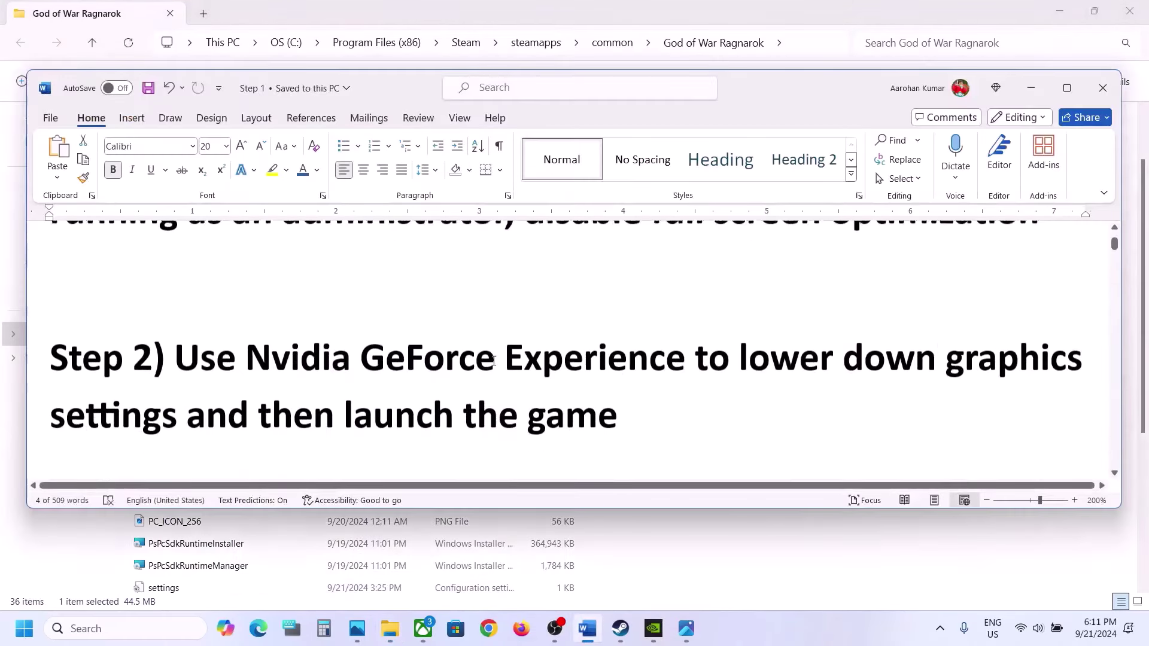
pyautogui.moveTo(251, 353); pyautogui.dragTo(618, 417)
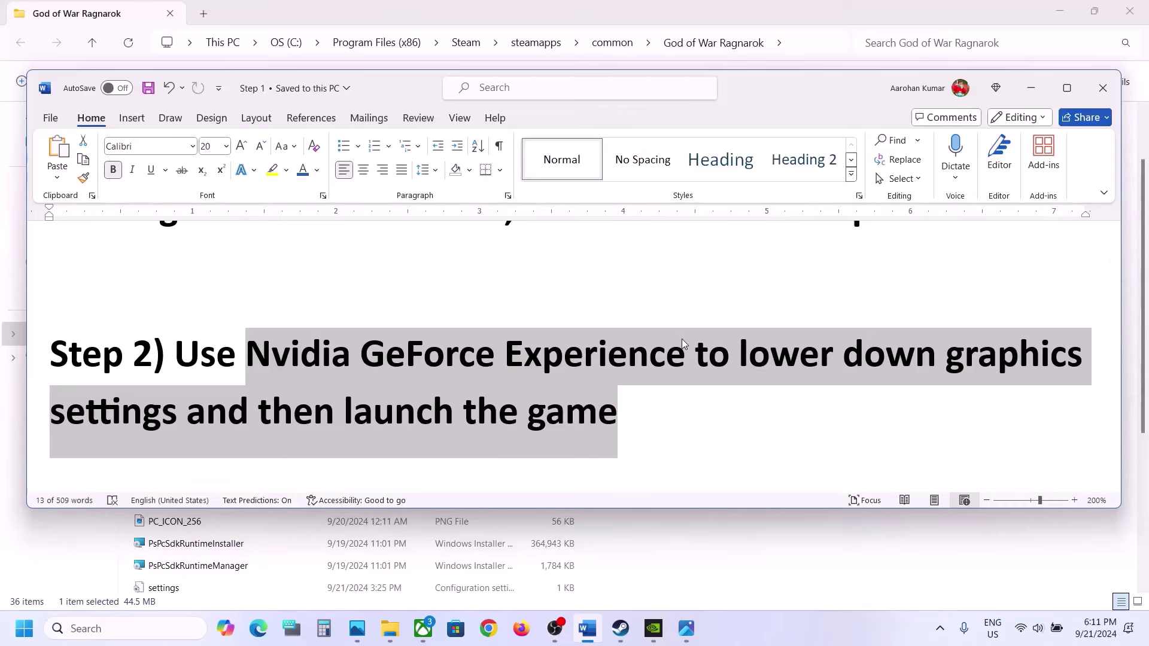
pyautogui.click(720, 579)
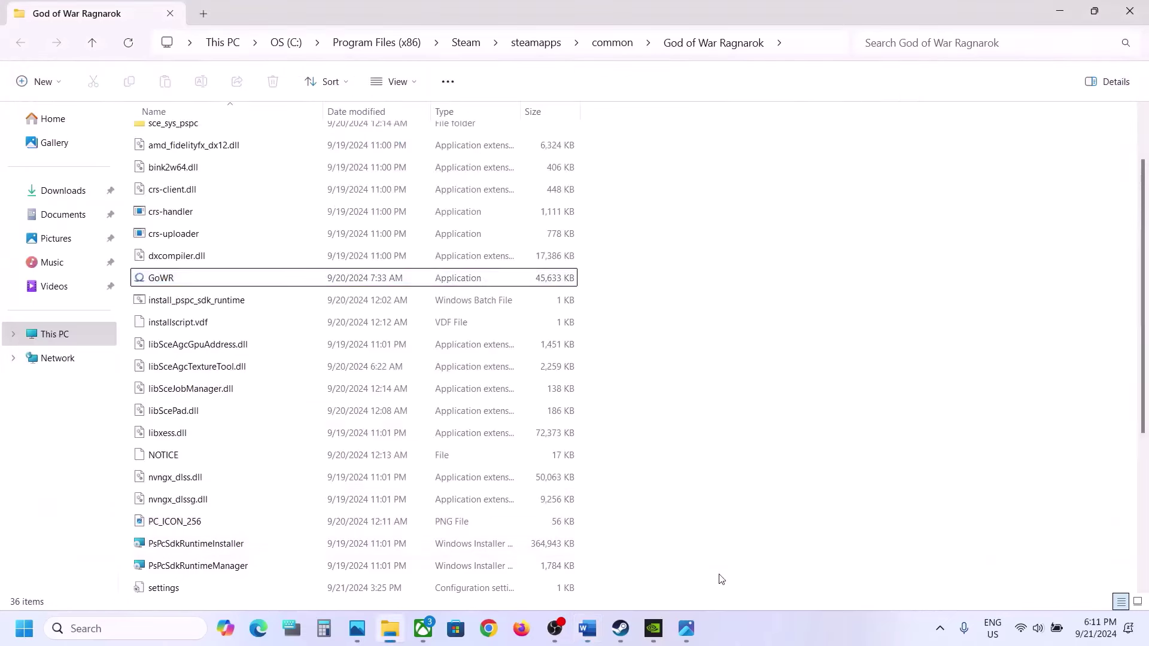
# Switch to GeForce Experience, open the details of God of War Ragnarök and optimize its plugged-in settings.
pyautogui.click(655, 628)
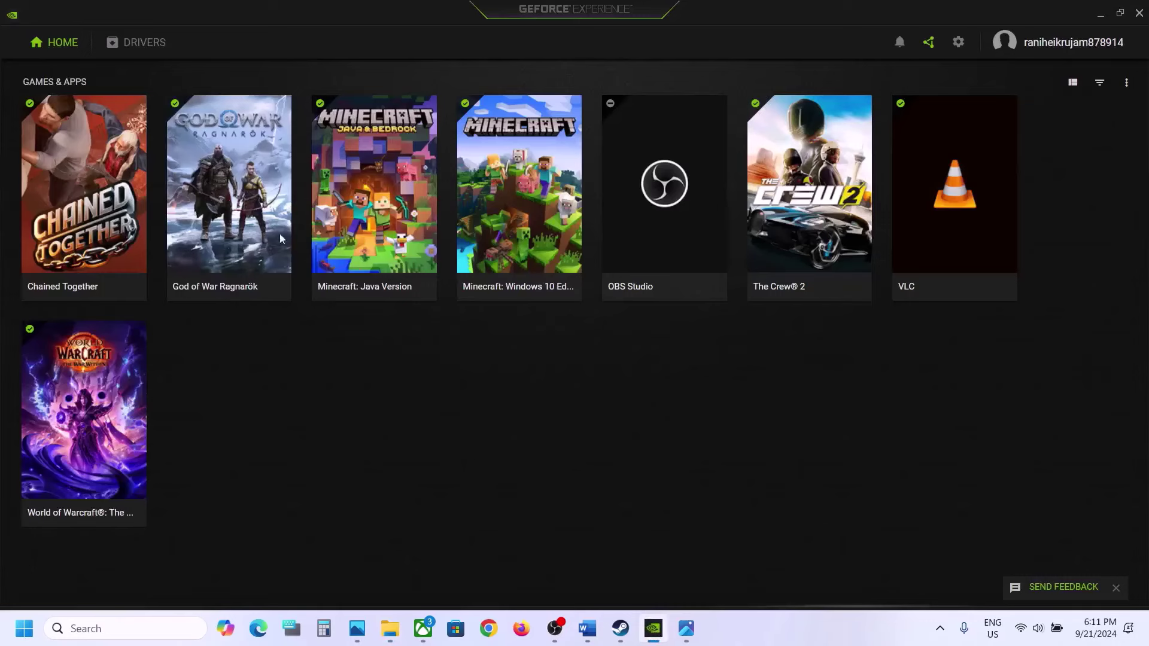
pyautogui.moveTo(220, 183)
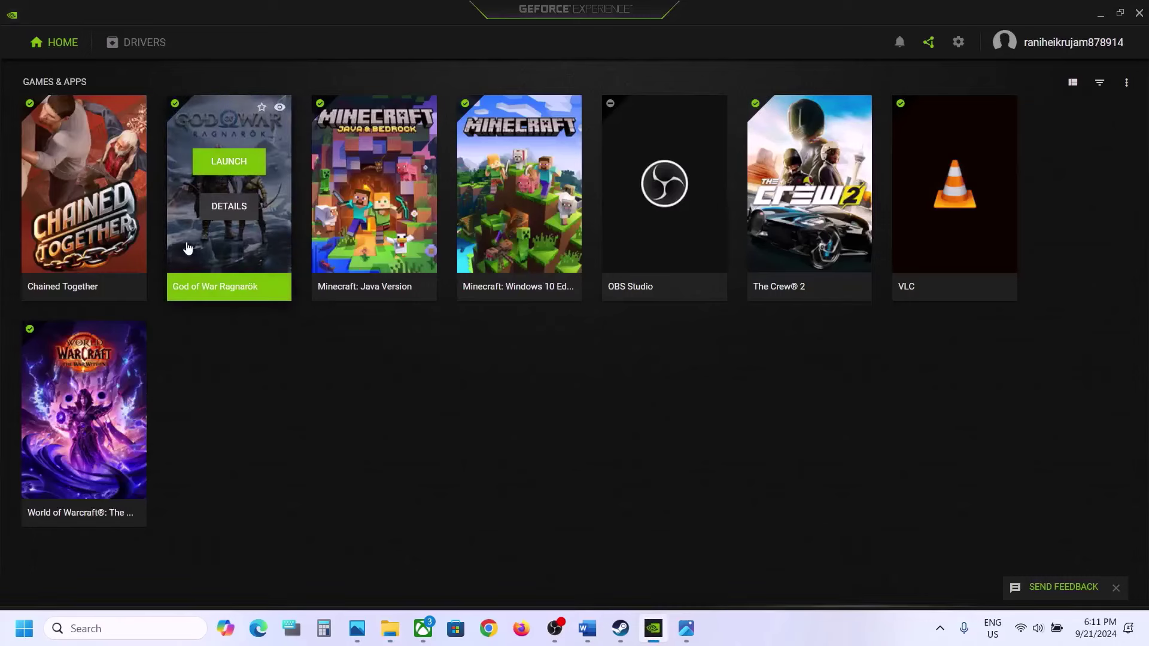
pyautogui.click(1127, 83)
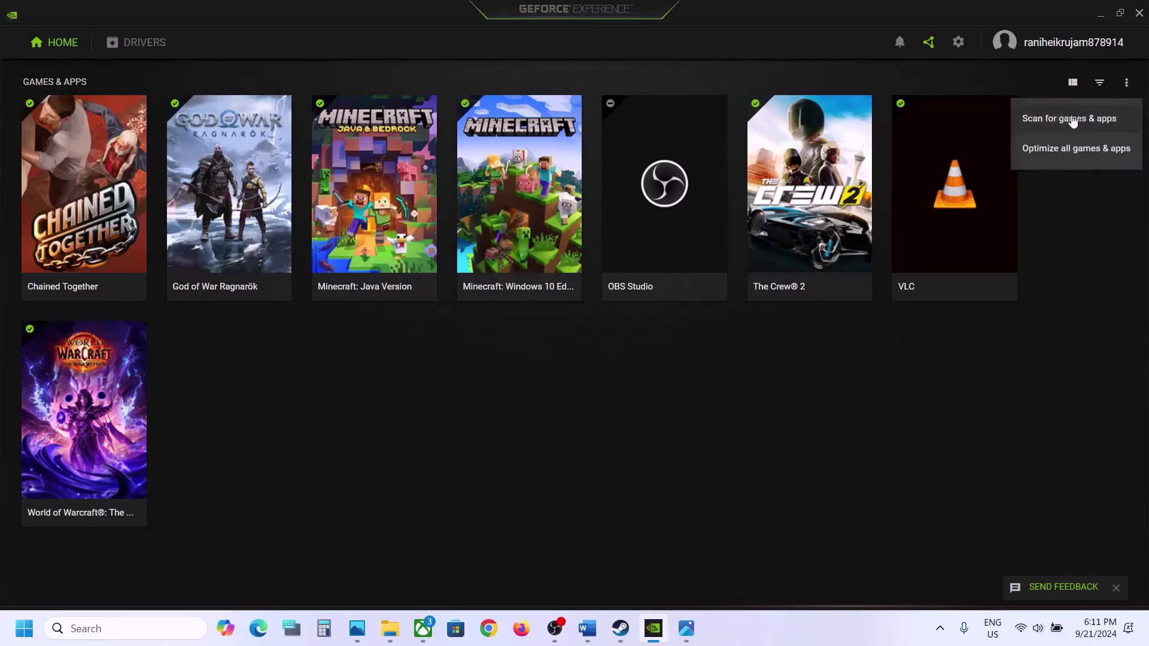
pyautogui.click(526, 414)
pyautogui.moveTo(245, 186)
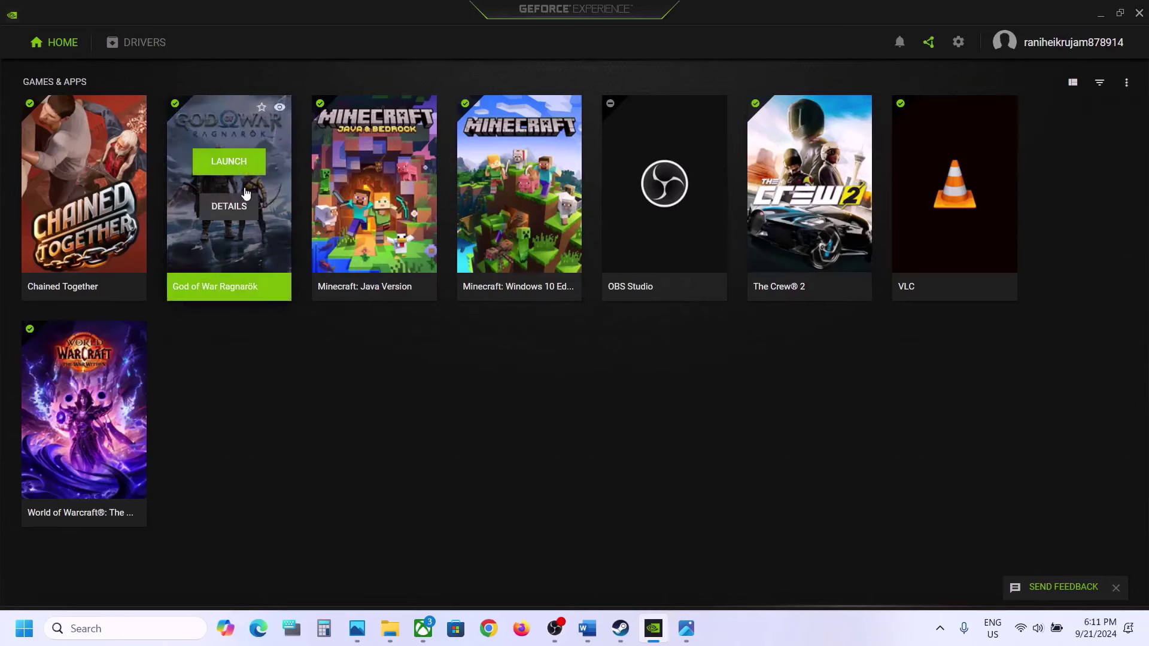
pyautogui.click(192, 246)
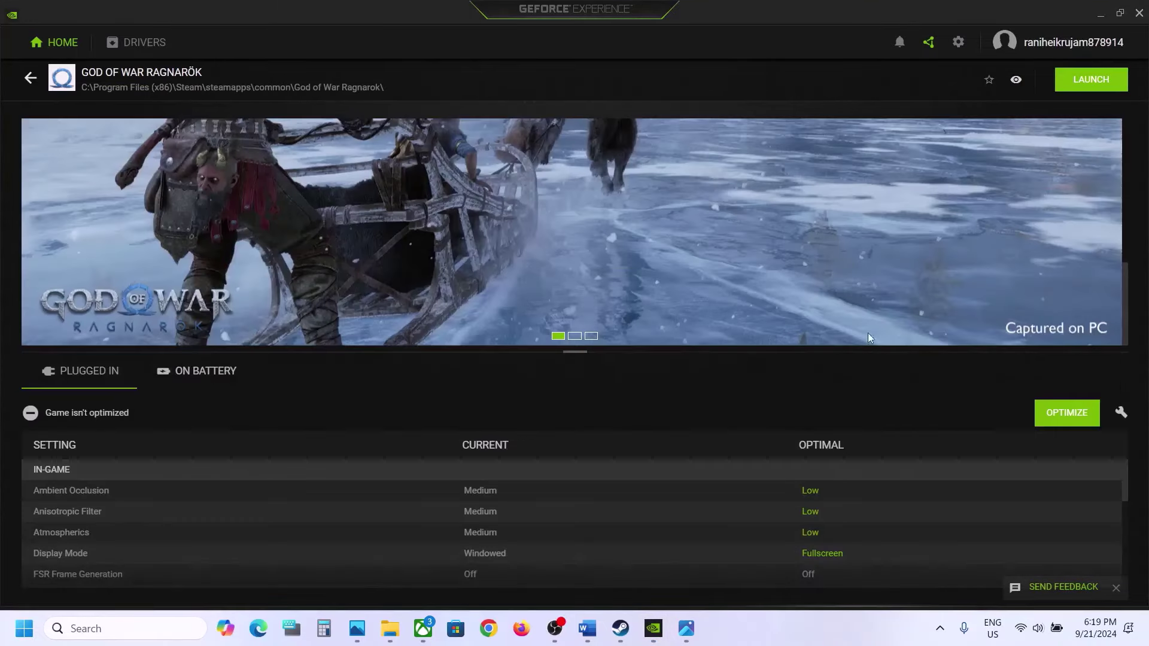
pyautogui.click(1068, 412)
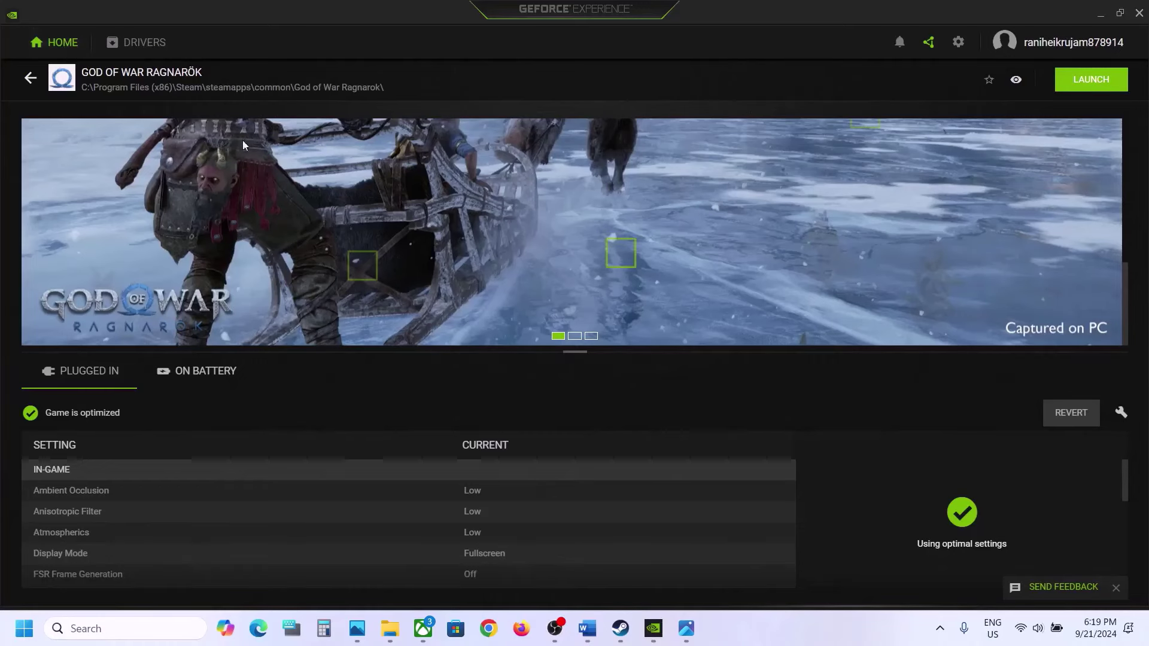
# Set the plugged-in custom display mode of God of War Ragnarök to Windowed, apply it, and revert the optimized settings.
pyautogui.scroll(-3, 707, 310)
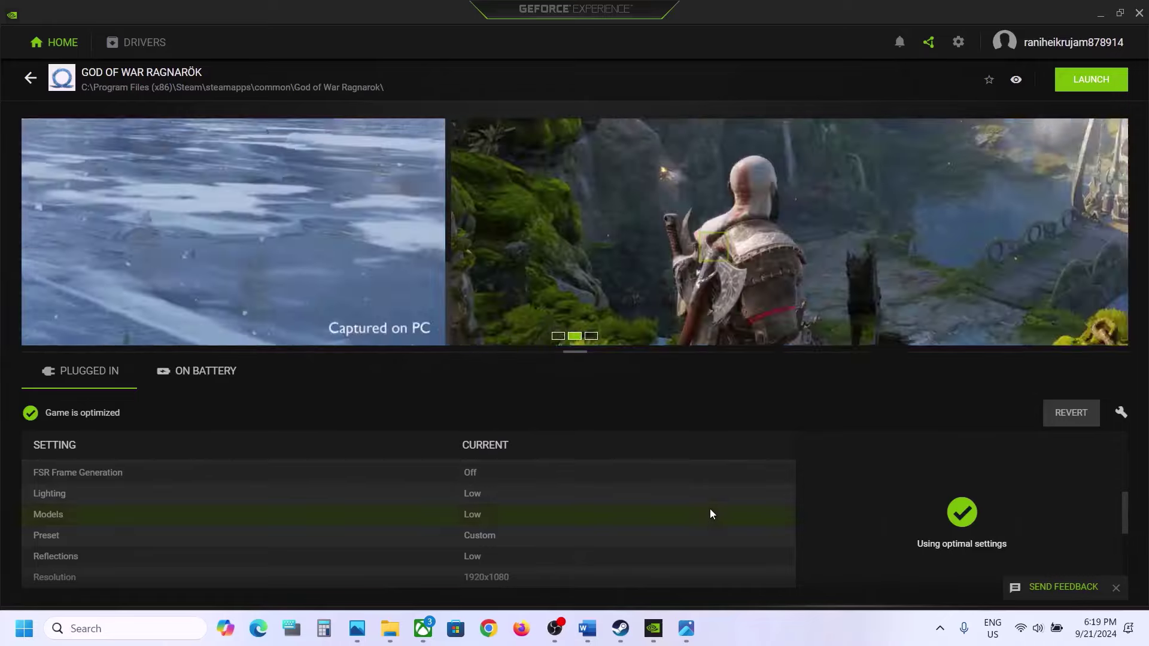
pyautogui.scroll(3, 710, 508)
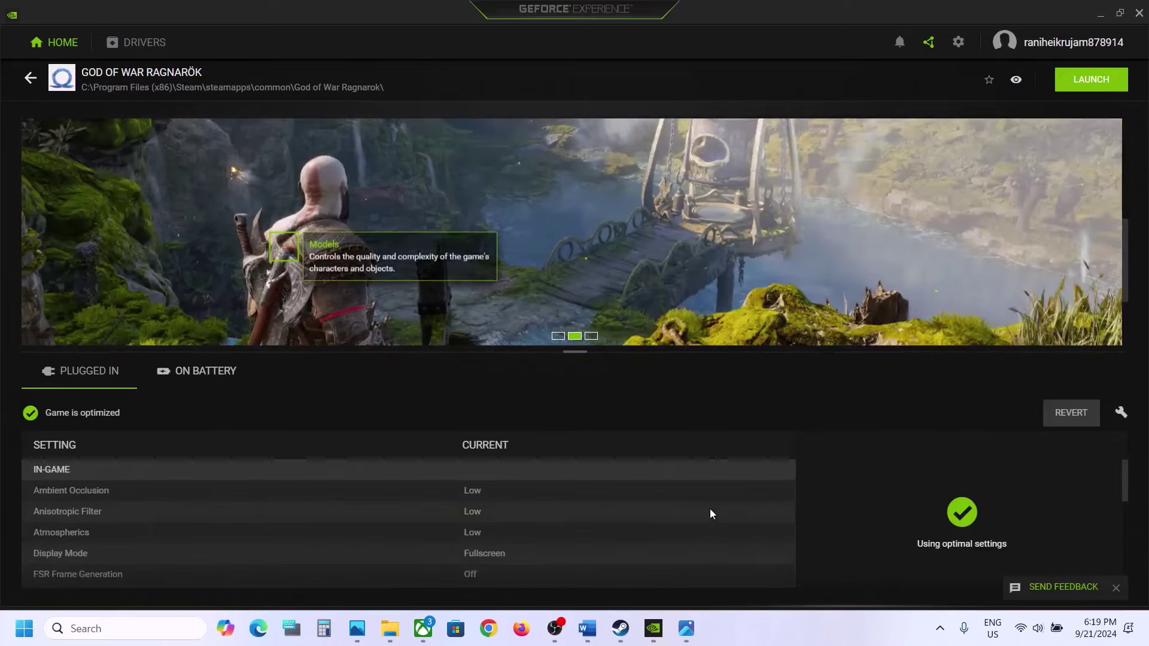
pyautogui.click(1121, 412)
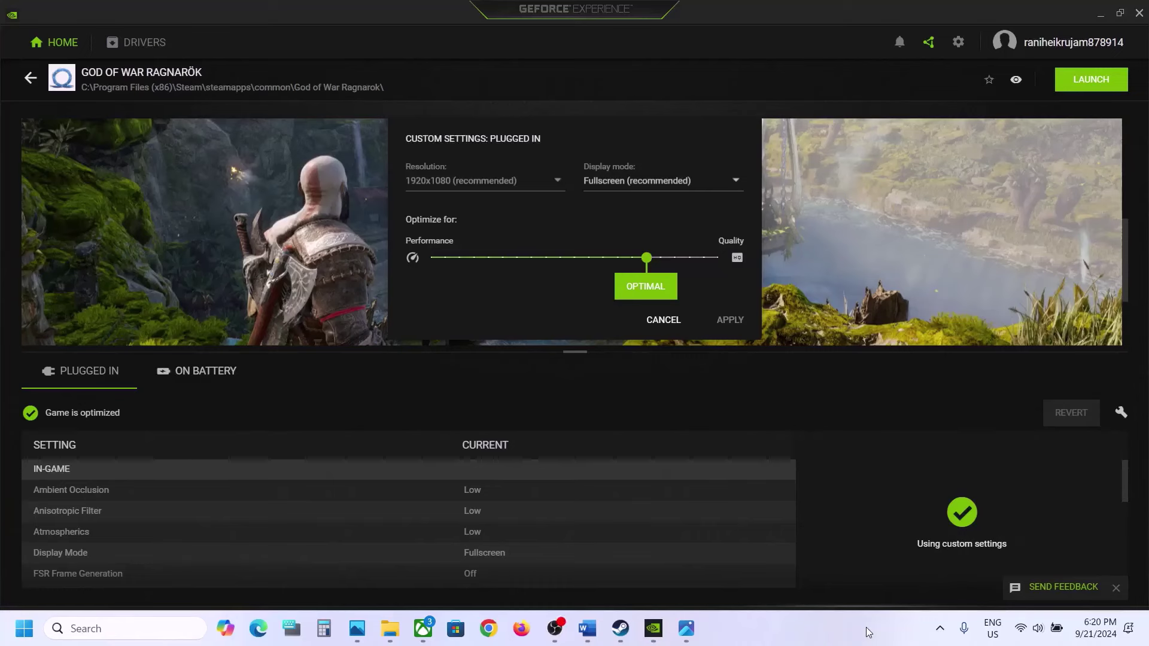
pyautogui.click(739, 180)
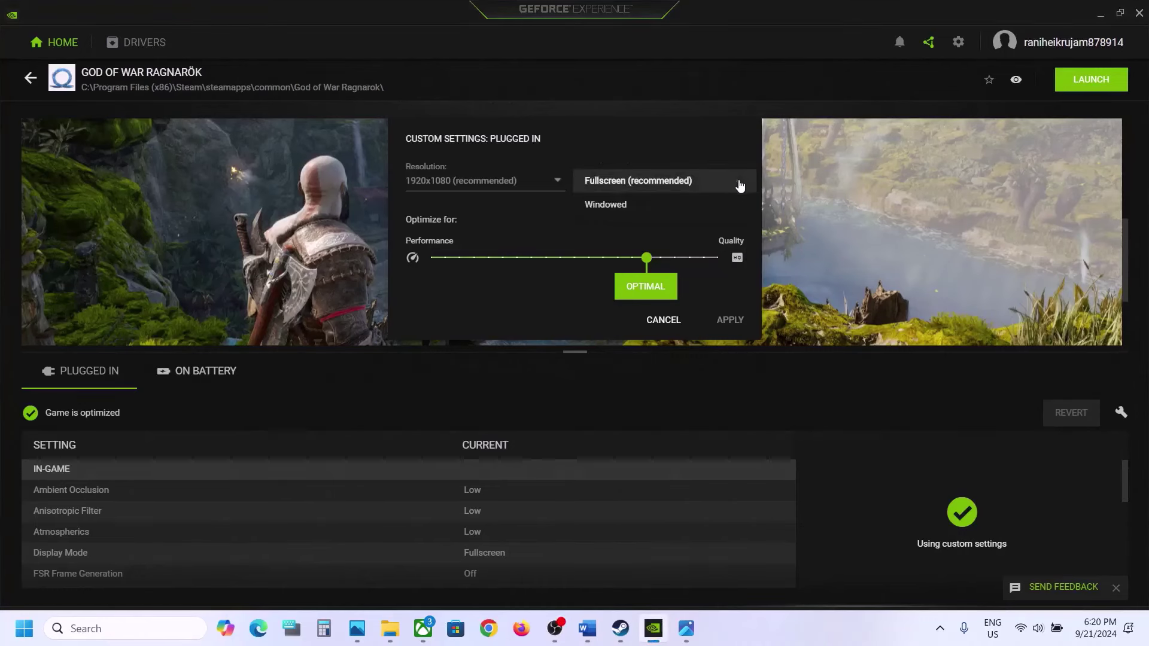
pyautogui.click(644, 206)
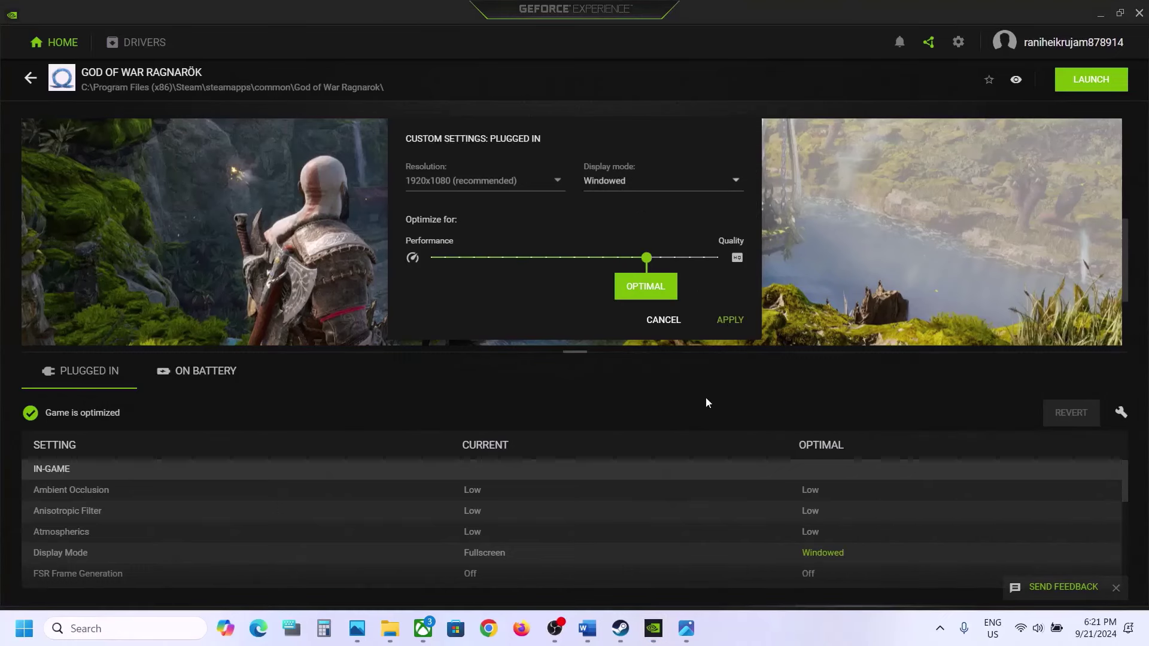
pyautogui.click(734, 319)
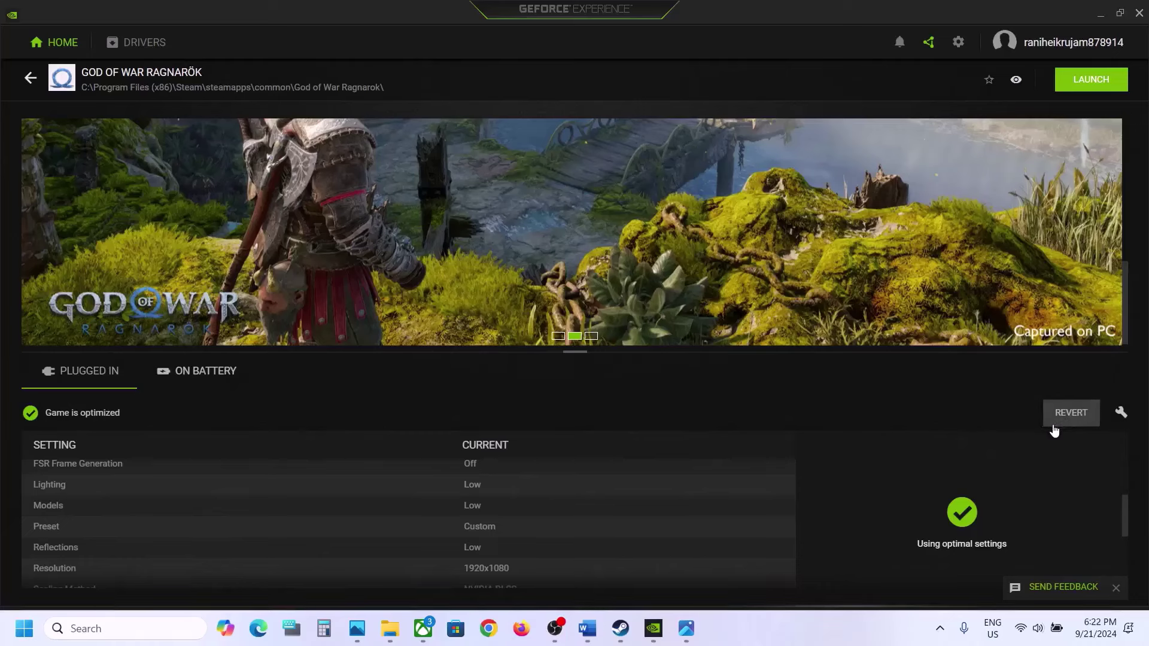
pyautogui.click(1074, 420)
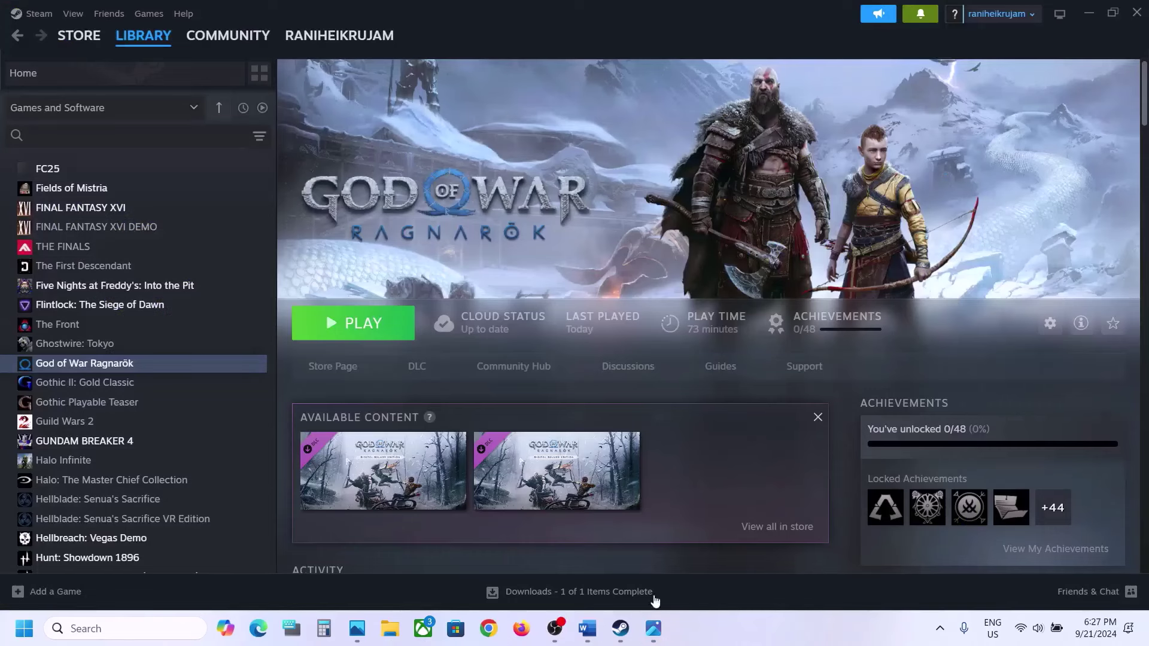
# Switch to the Word document and highlight the Step 3 instruction on deleting the userpreferences file and its lost-settings note.
pyautogui.click(587, 629)
pyautogui.scroll(-5, 294, 302)
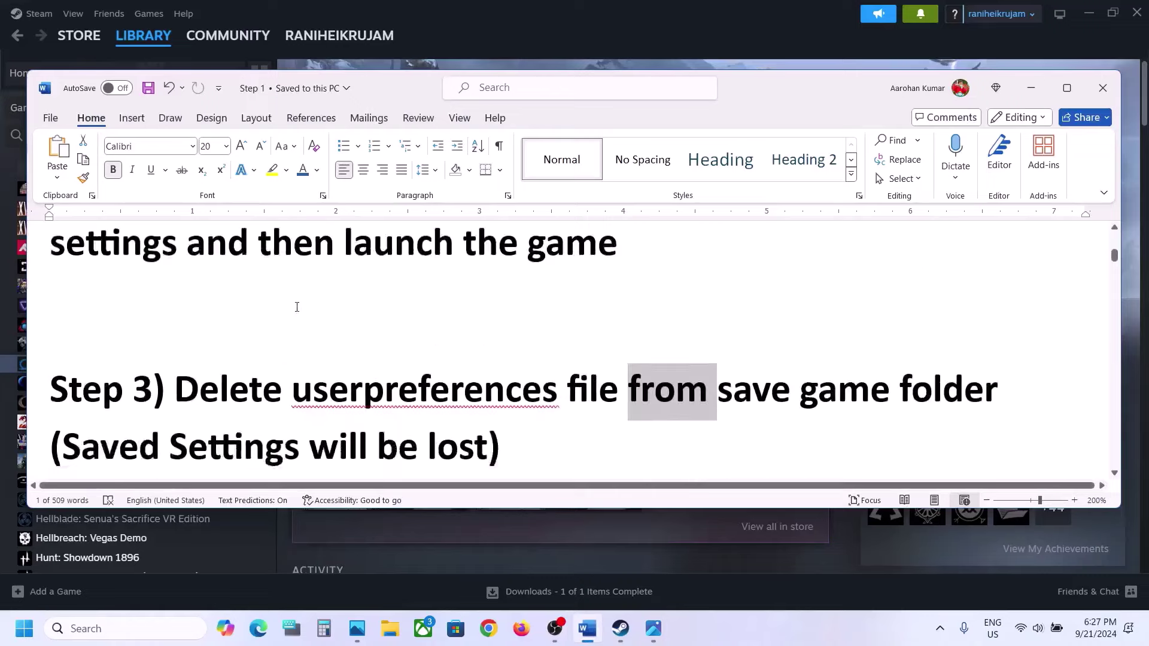
pyautogui.moveTo(332, 263); pyautogui.dragTo(620, 258)
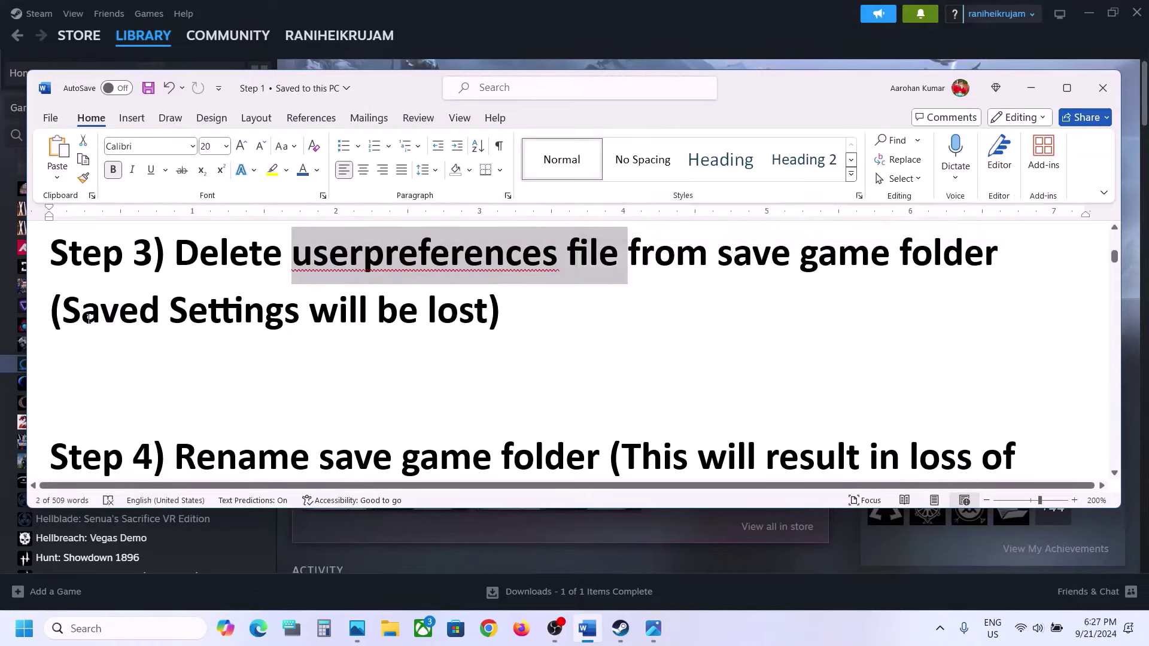
pyautogui.moveTo(63, 311); pyautogui.dragTo(488, 308)
pyautogui.scroll(3, 451, 302)
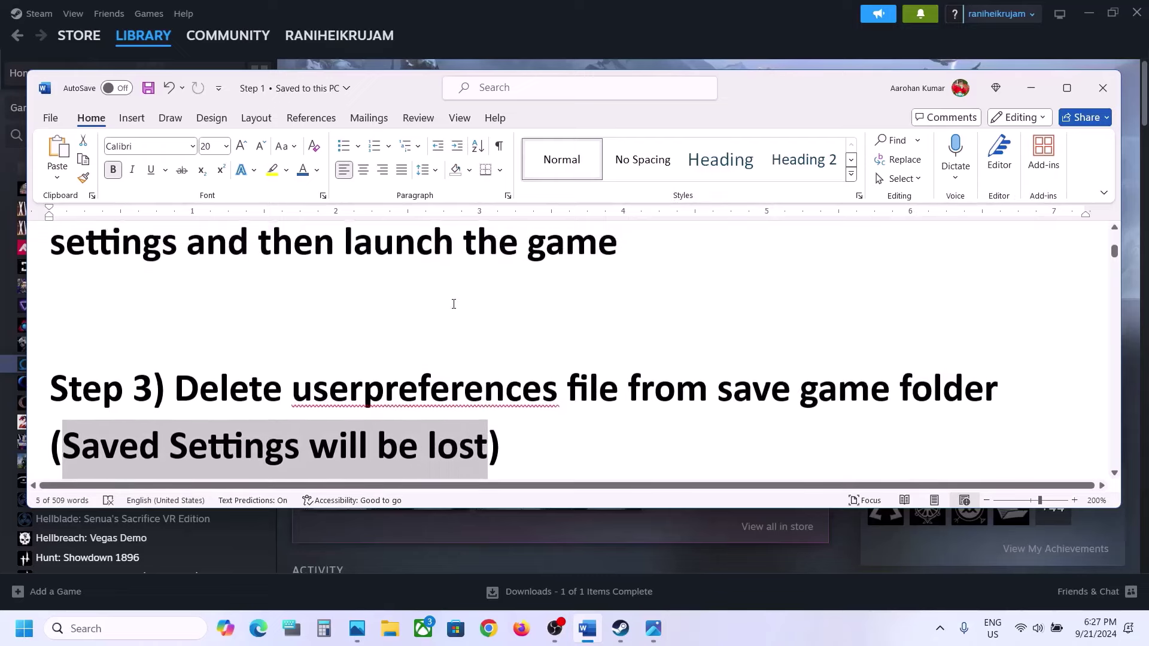
pyautogui.scroll(-1, 414, 333)
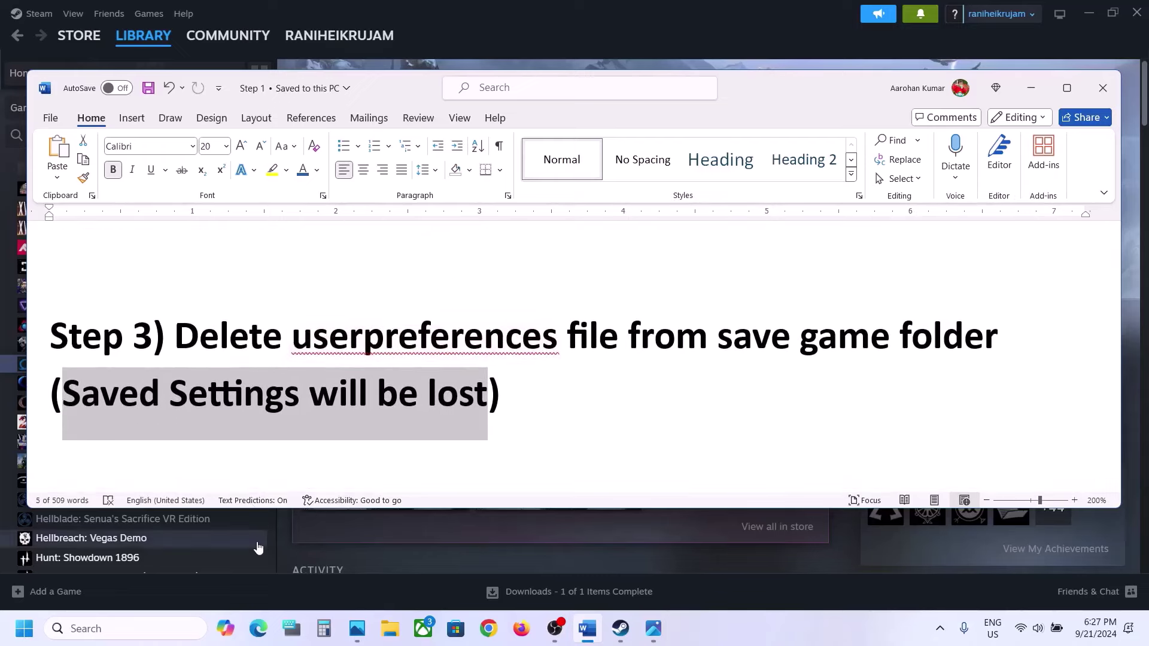
# Switch to File Explorer and open the Saved Games folder inside the user's profile folder on the C: drive.
pyautogui.click(392, 628)
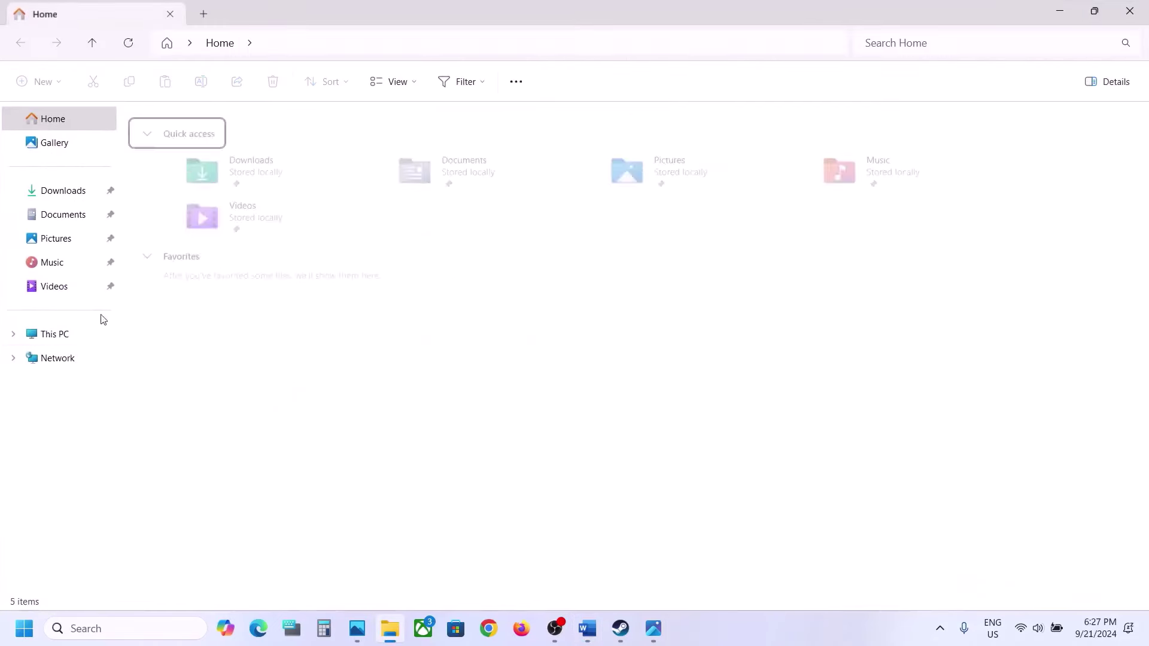
pyautogui.click(67, 333)
pyautogui.doubleClick(304, 158)
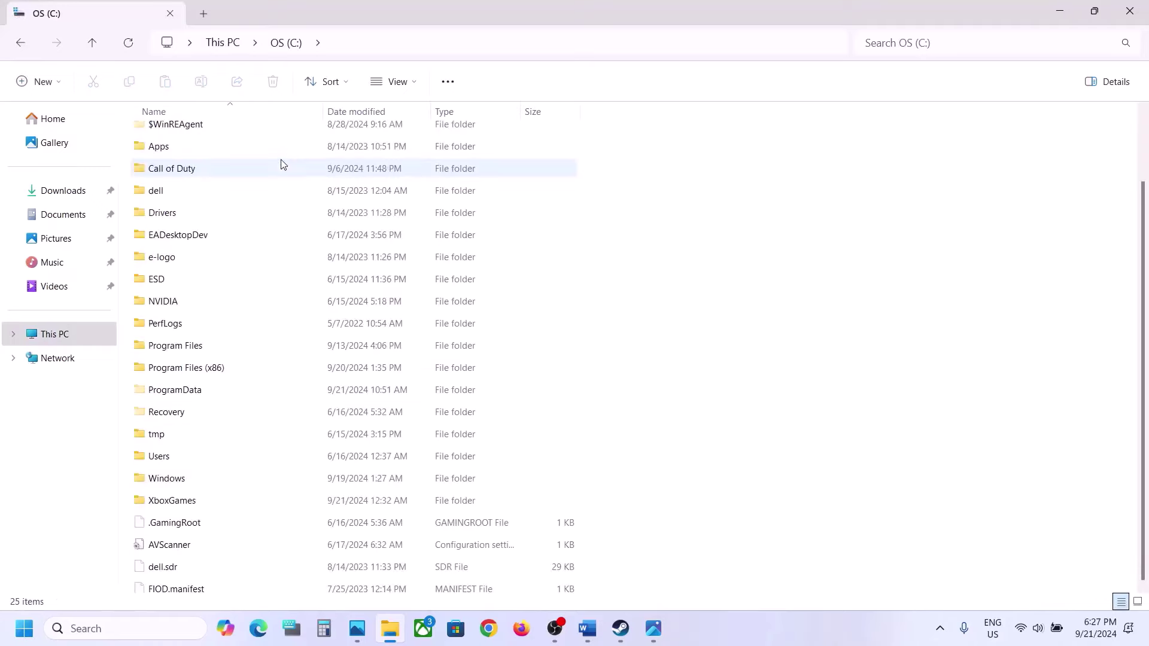
pyautogui.scroll(-1, 239, 299)
pyautogui.click(169, 453)
pyautogui.doubleClick(169, 453)
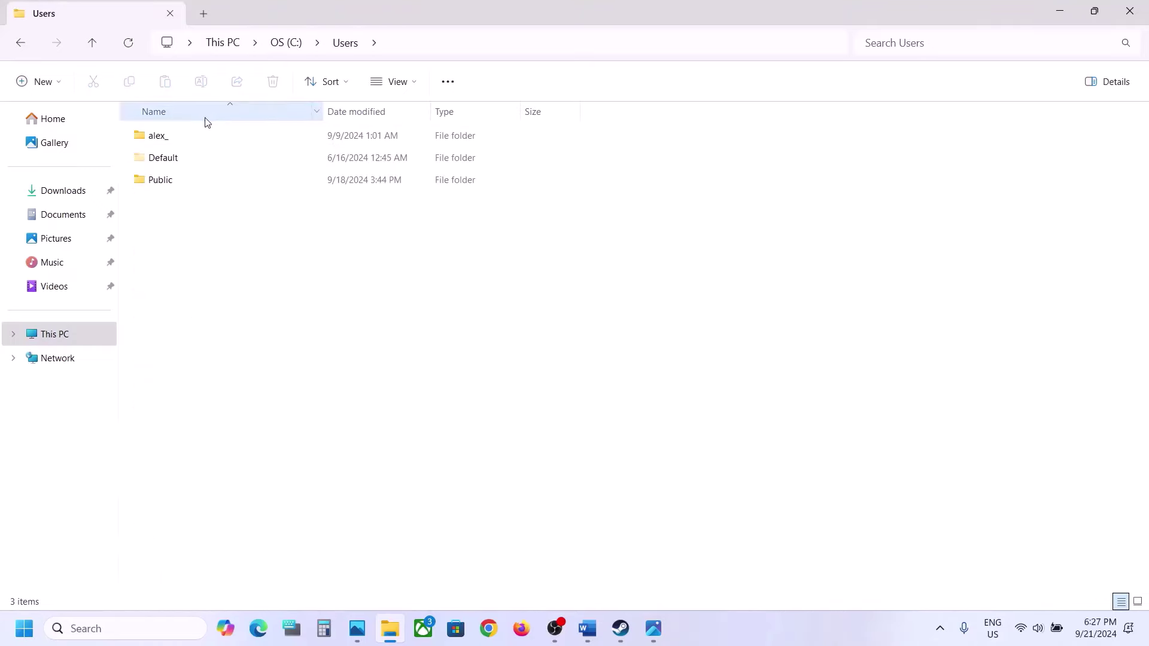
pyautogui.doubleClick(175, 137)
pyautogui.scroll(-1, 205, 377)
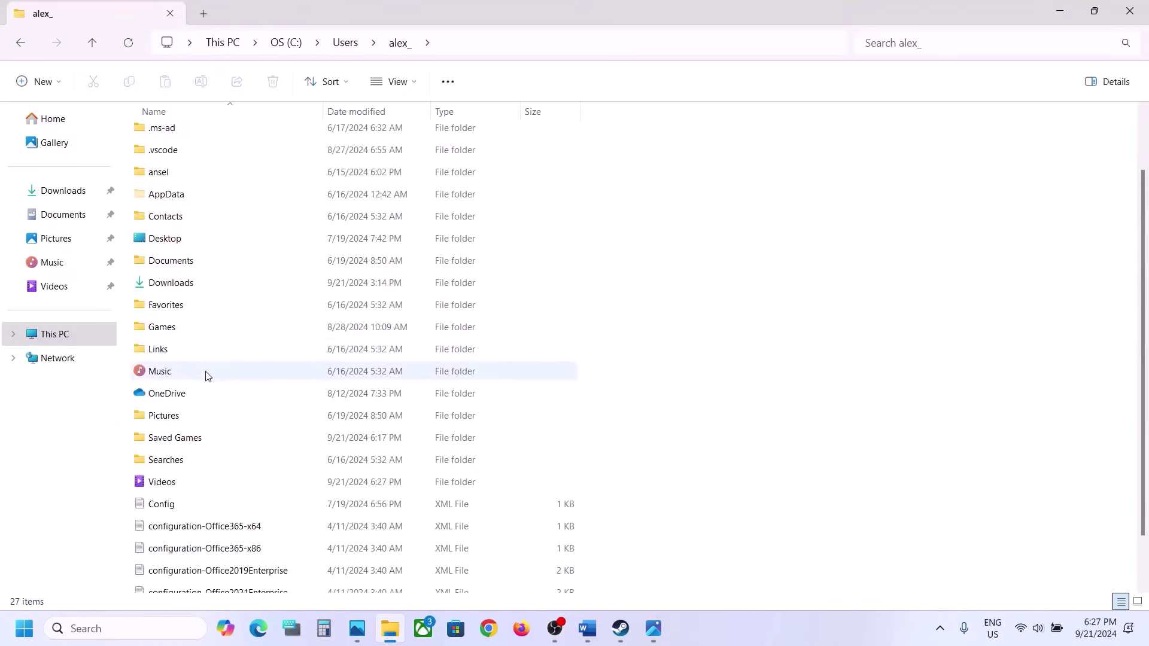
pyautogui.click(166, 439)
pyautogui.doubleClick(166, 443)
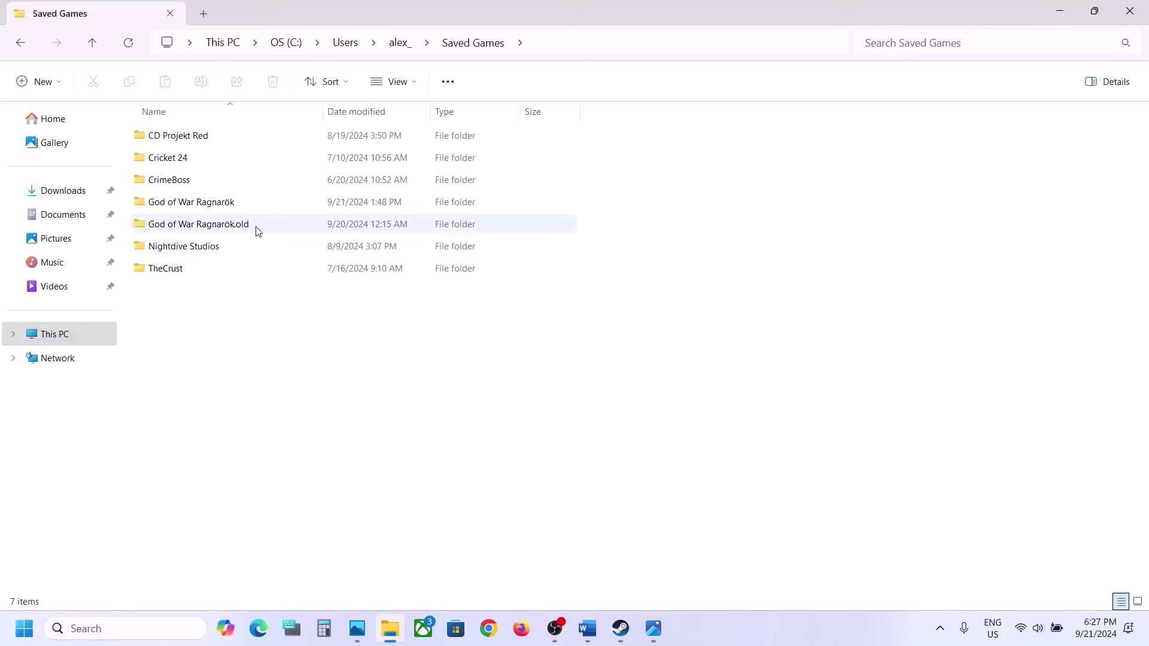
# Delete the userpreferences file from the numbered subfolder of the God of War Ragnarök save folder.
pyautogui.click(220, 207)
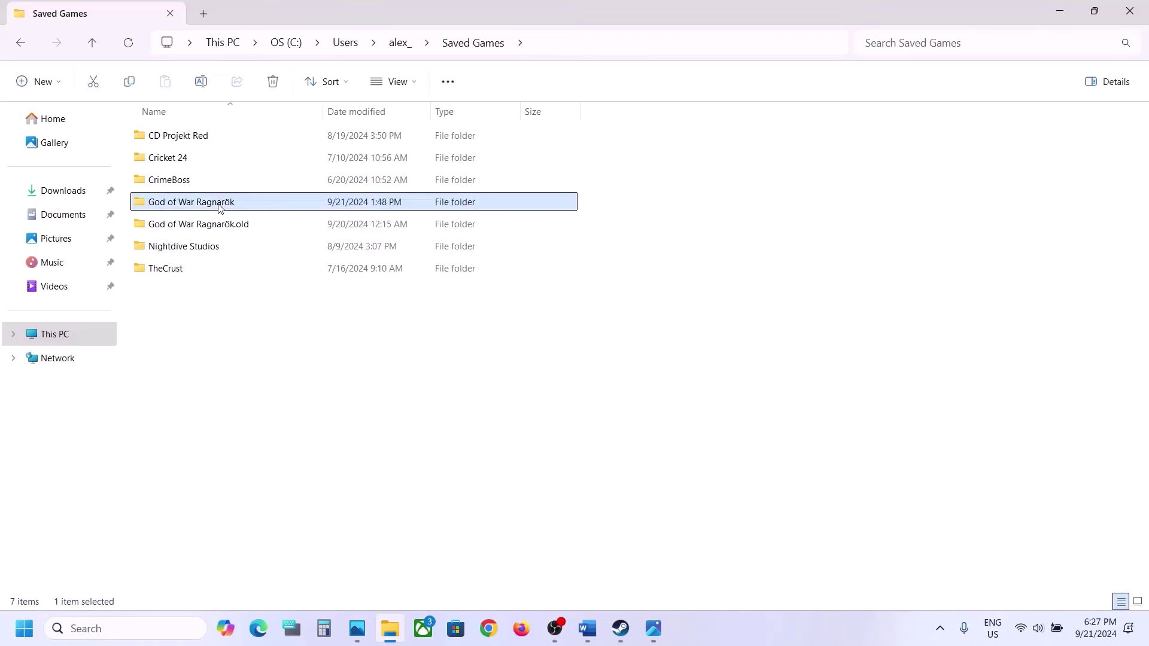
pyautogui.doubleClick(220, 205)
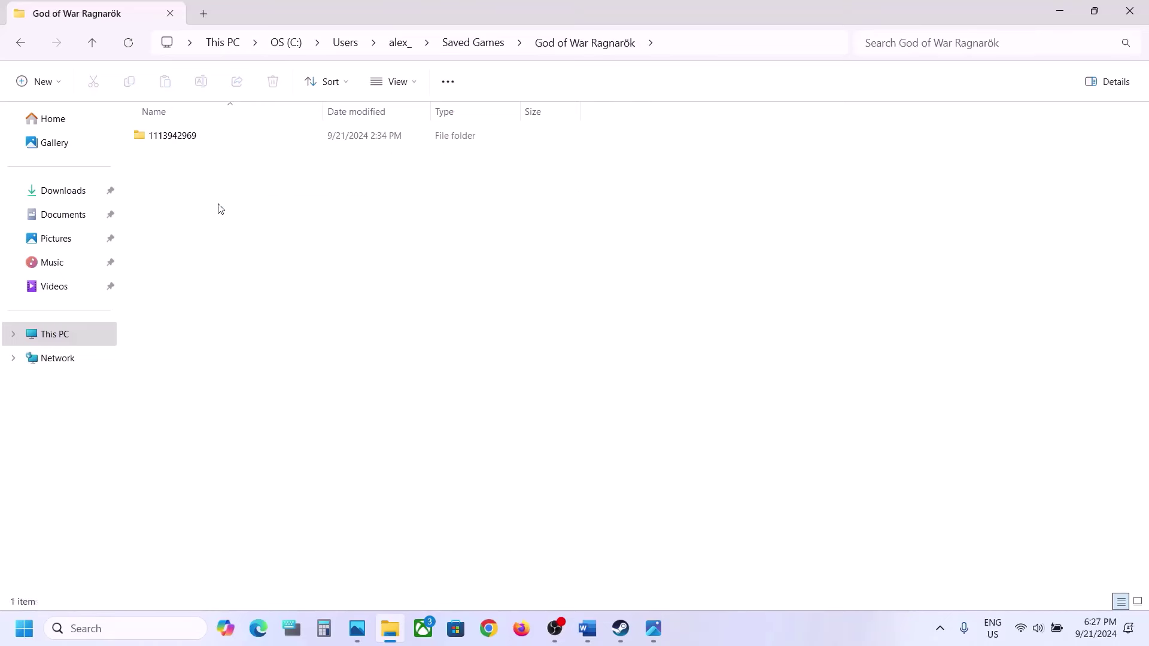
pyautogui.click(189, 138)
pyautogui.doubleClick(189, 137)
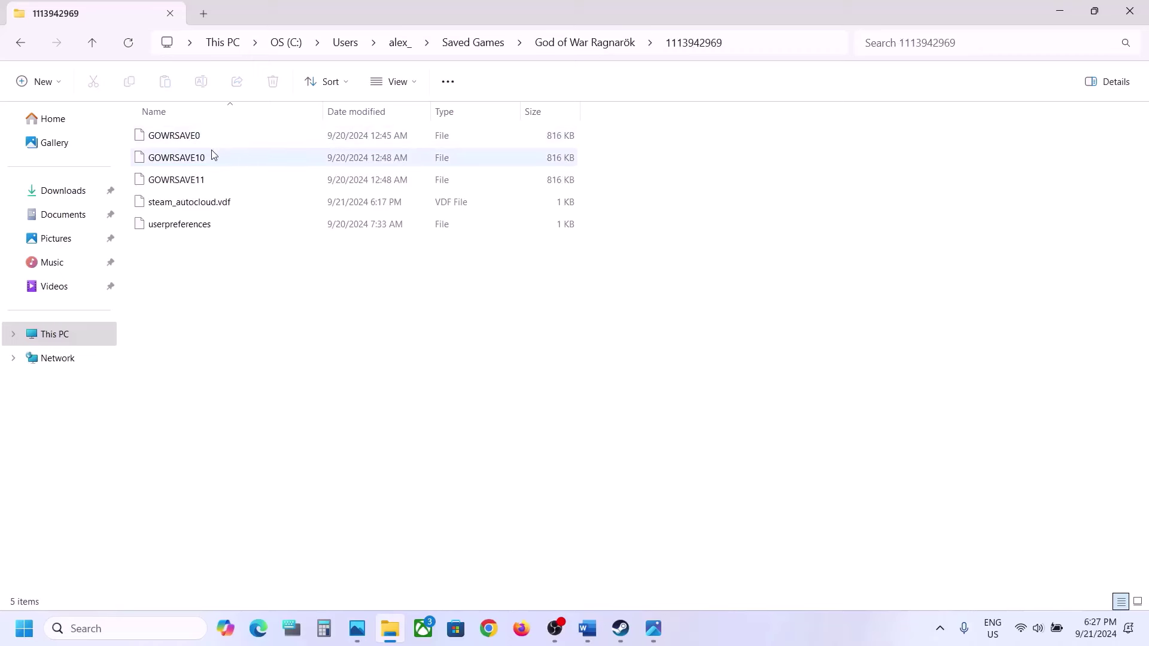
pyautogui.click(185, 229)
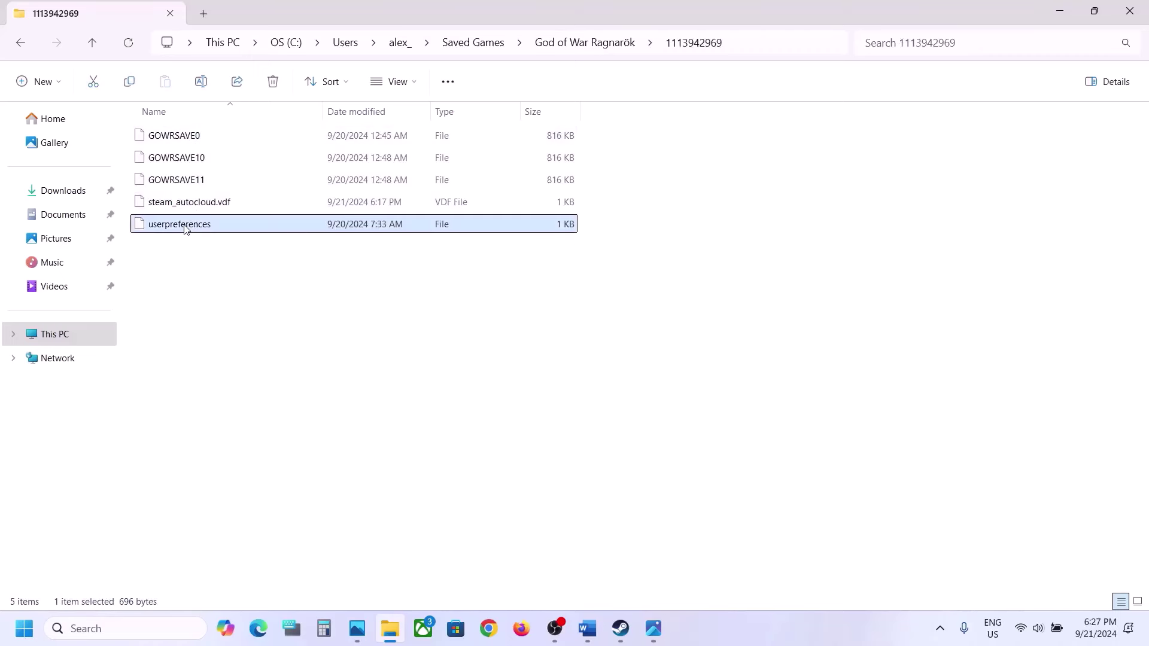
pyautogui.rightClick(208, 229)
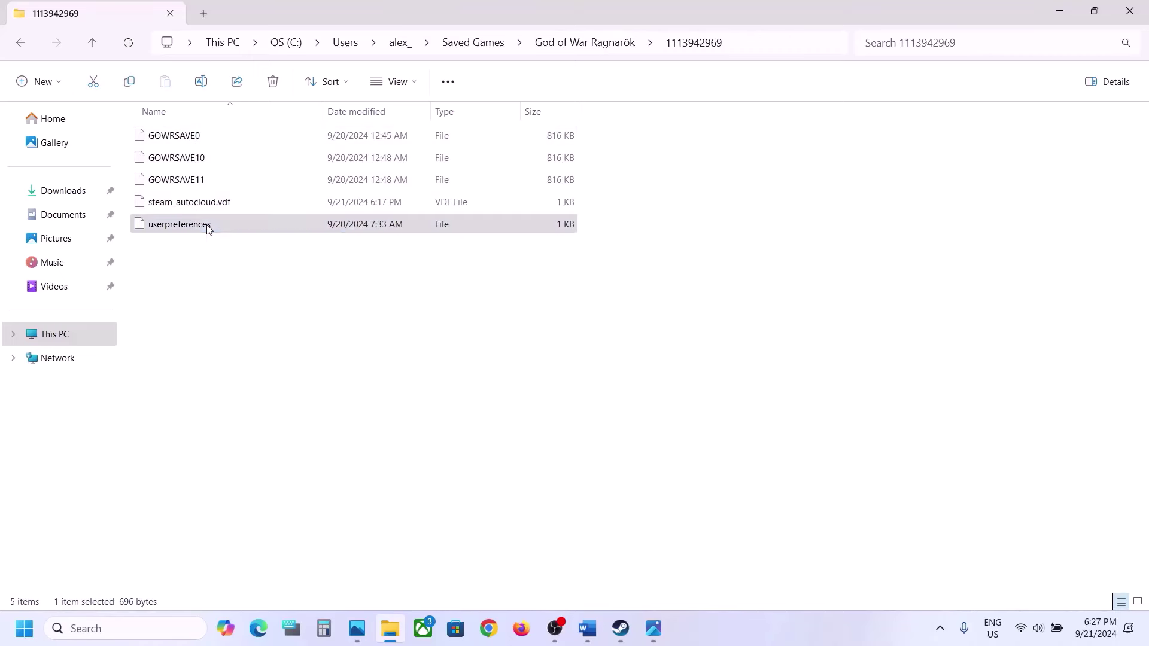
pyautogui.click(346, 242)
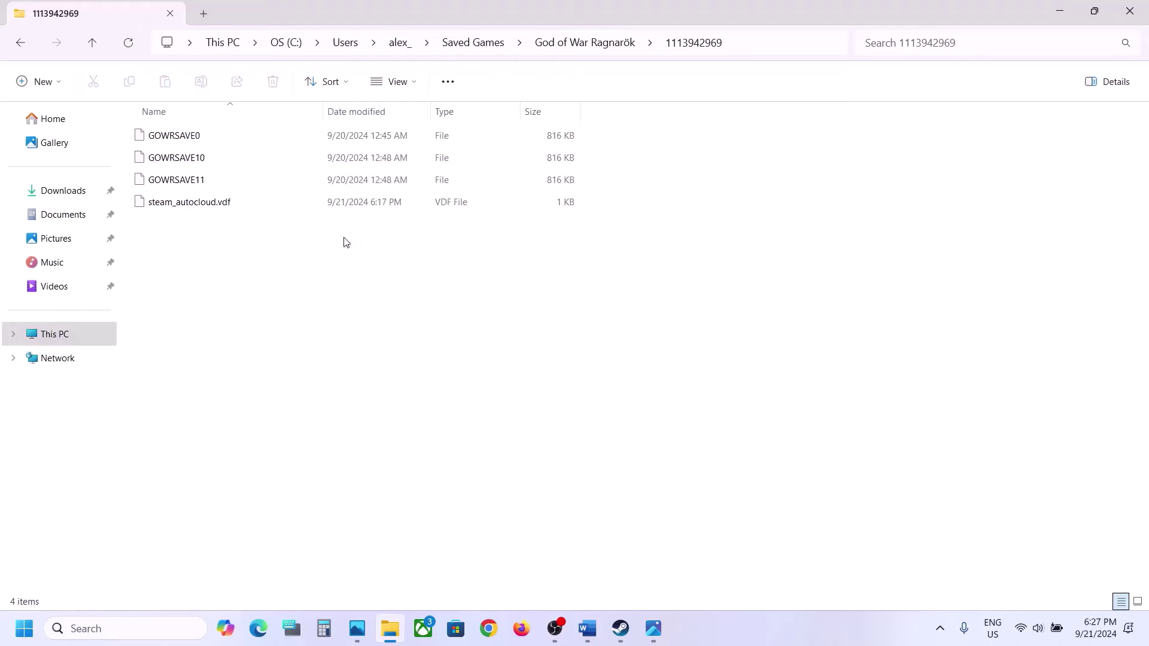
# Switch to the Word document and highlight the Step 4 warning about losing save game progress when renaming the save folder.
pyautogui.click(596, 640)
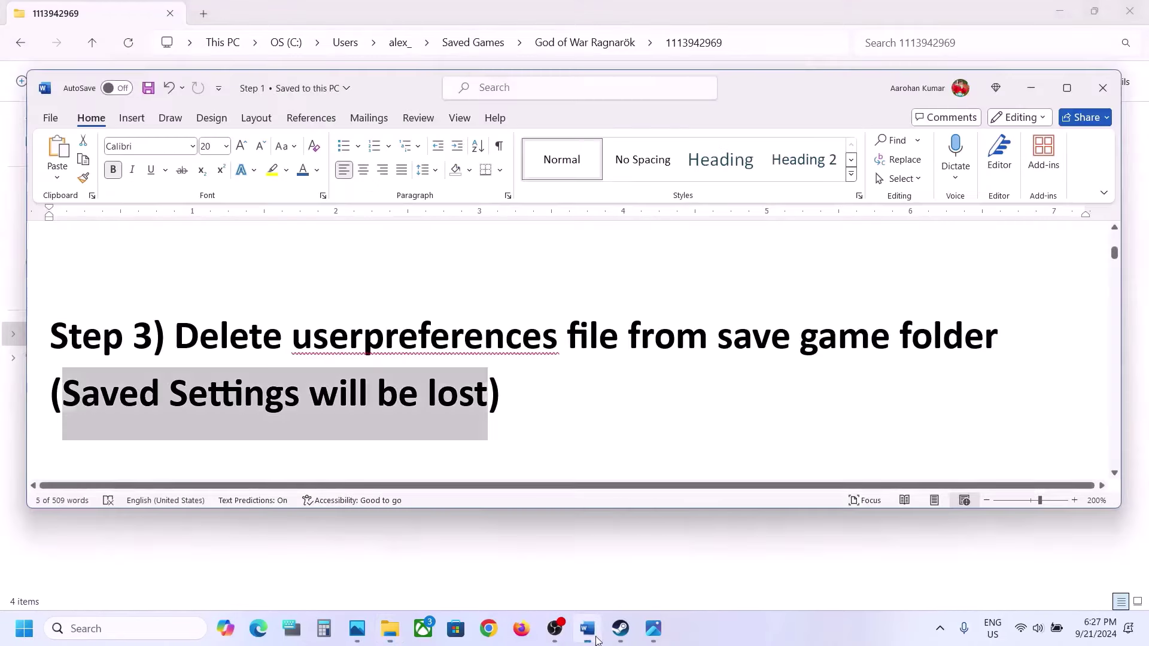
pyautogui.scroll(-3, 598, 389)
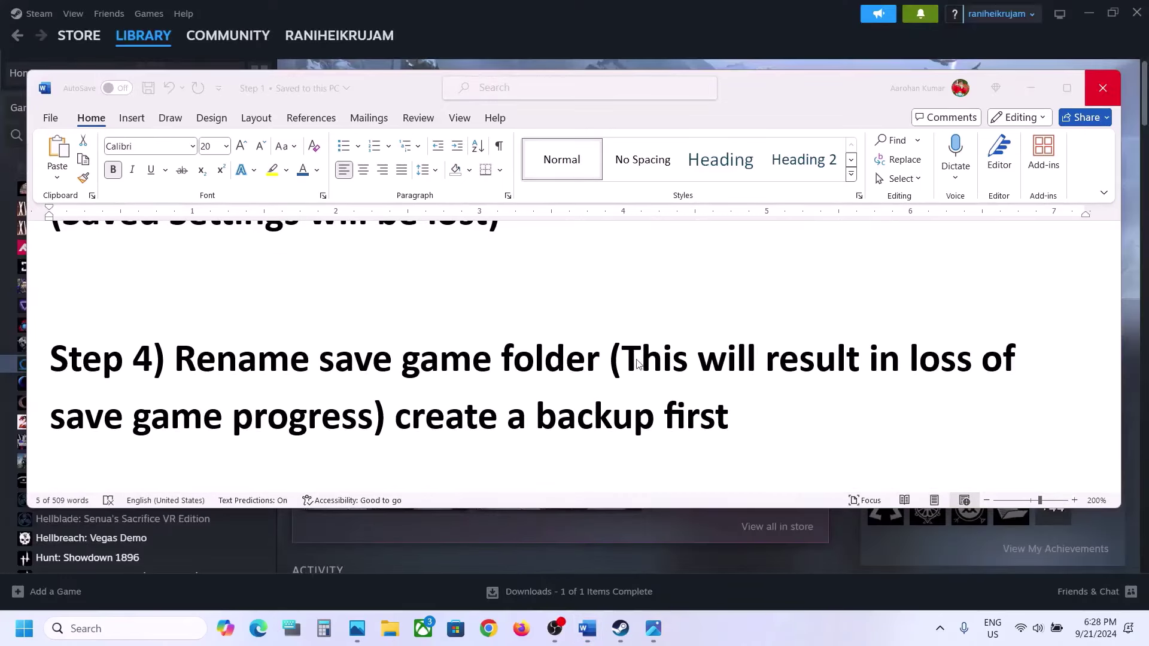
pyautogui.moveTo(632, 361); pyautogui.dragTo(322, 430)
pyautogui.click(377, 427)
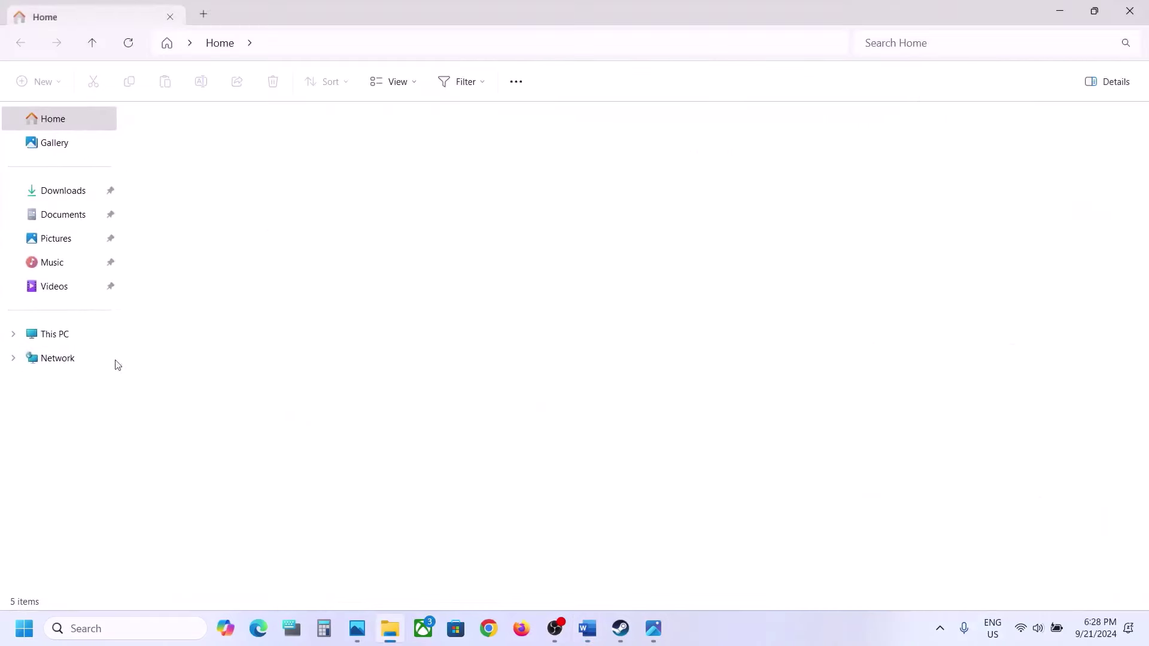
# In File Explorer, navigate from This PC through C: and Users to the user's Saved Games folder.
pyautogui.click(60, 335)
pyautogui.click(254, 150)
pyautogui.doubleClick(252, 150)
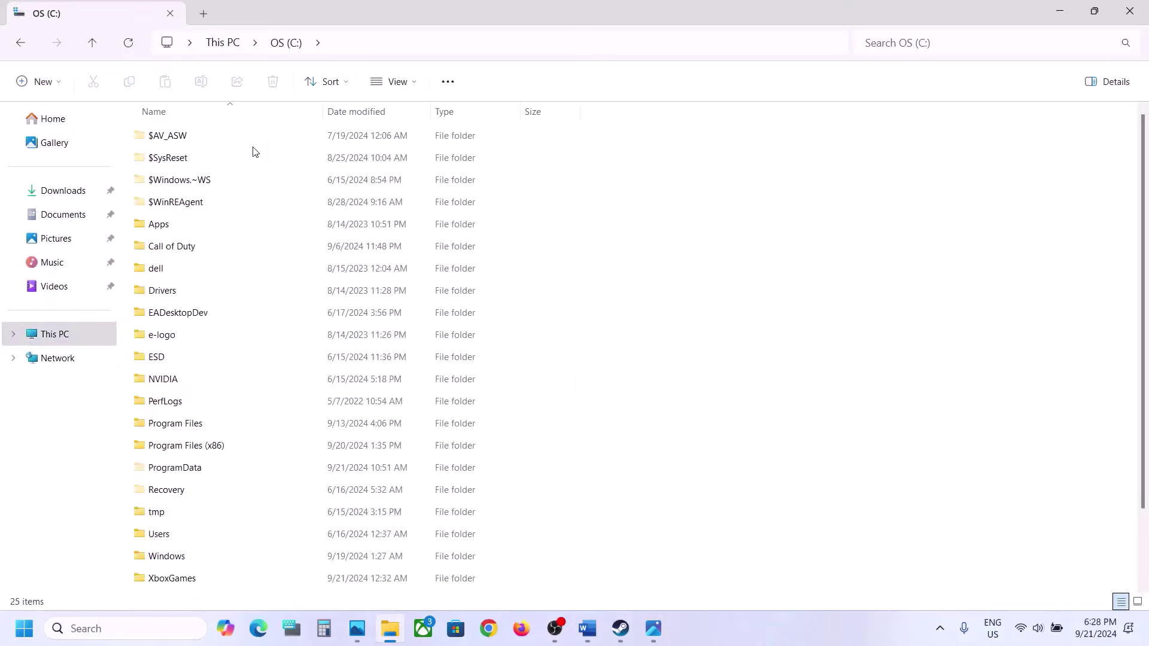
pyautogui.scroll(-2, 251, 152)
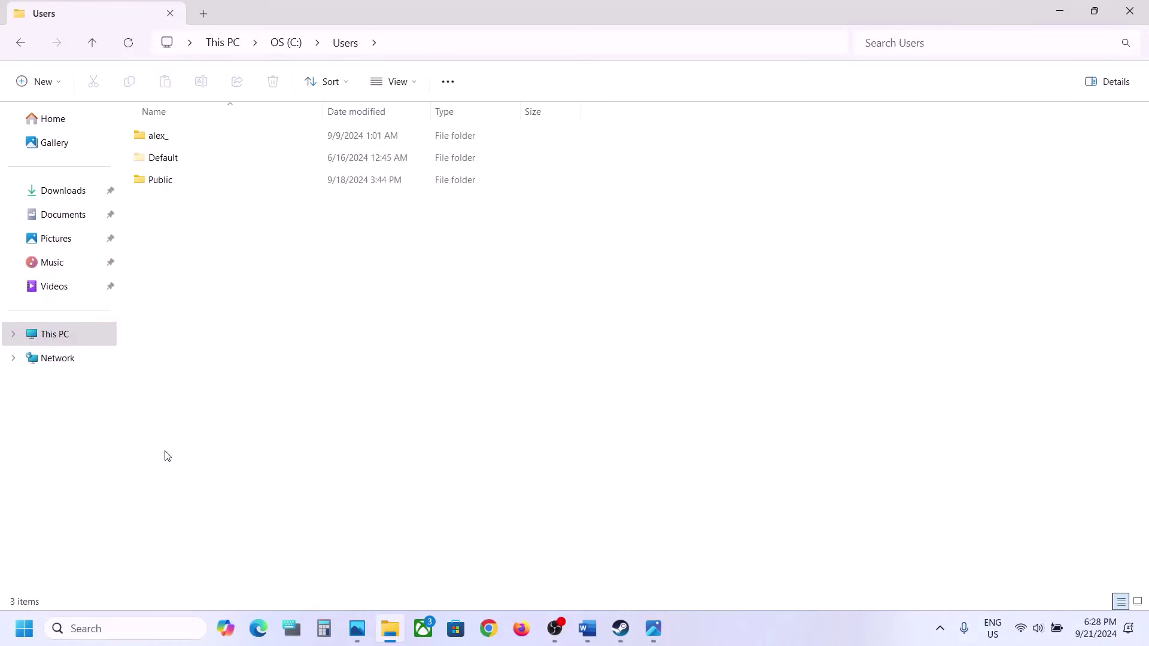
pyautogui.doubleClick(181, 136)
pyautogui.scroll(-2, 230, 445)
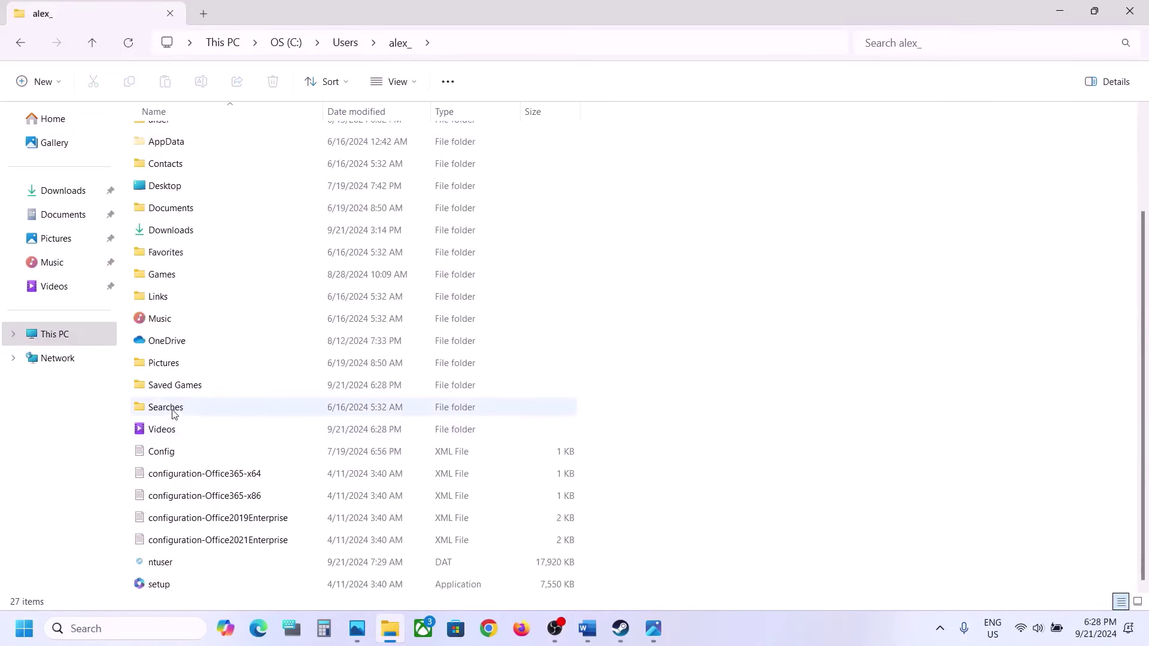
pyautogui.doubleClick(170, 385)
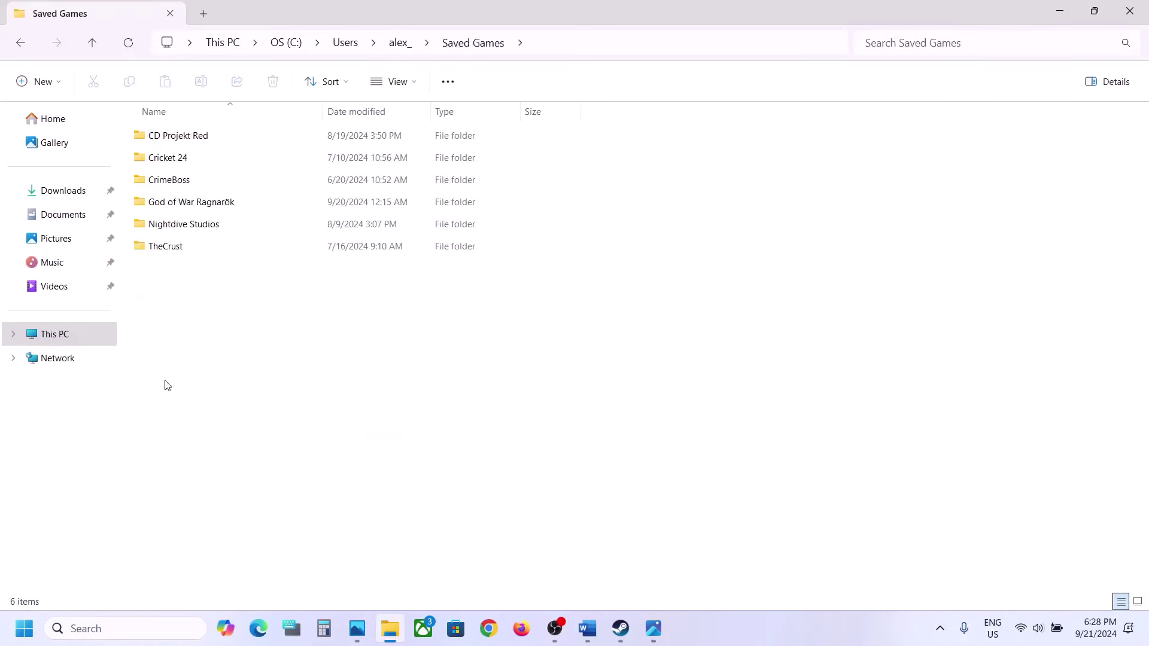
# Back up the God of War Ragnarök save folder by copying it to the desktop, replacing the files already there.
pyautogui.click(213, 204)
pyautogui.rightClick(214, 205)
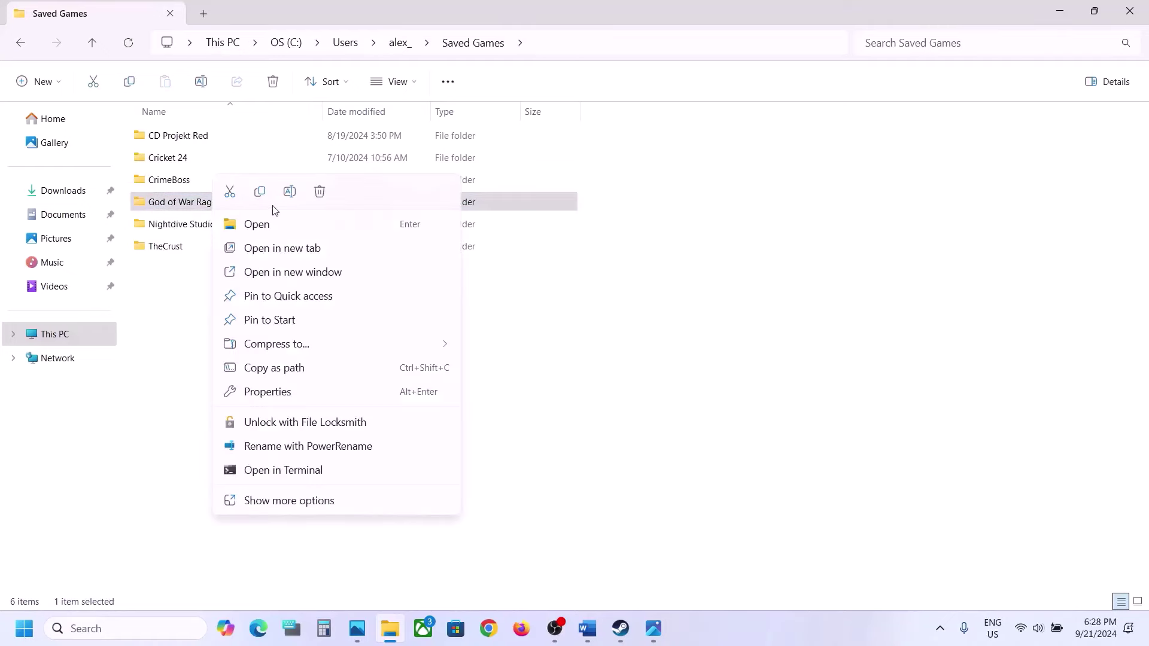
pyautogui.click(260, 191)
pyautogui.press('super+d')
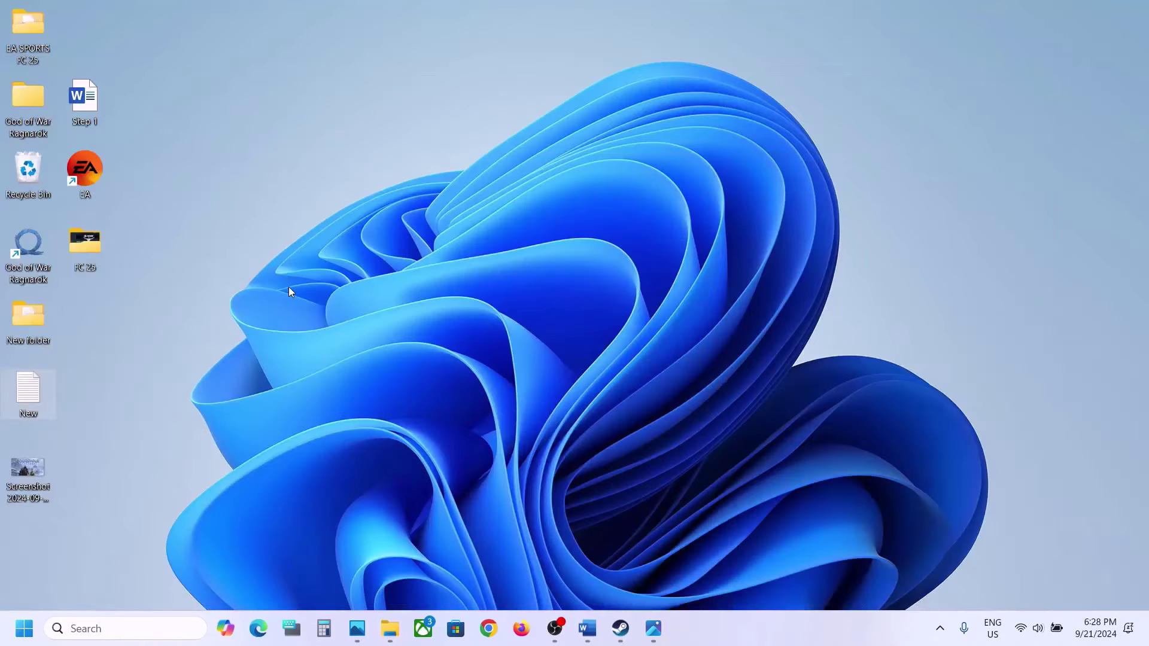
pyautogui.hotkey('ctrl', 'v')
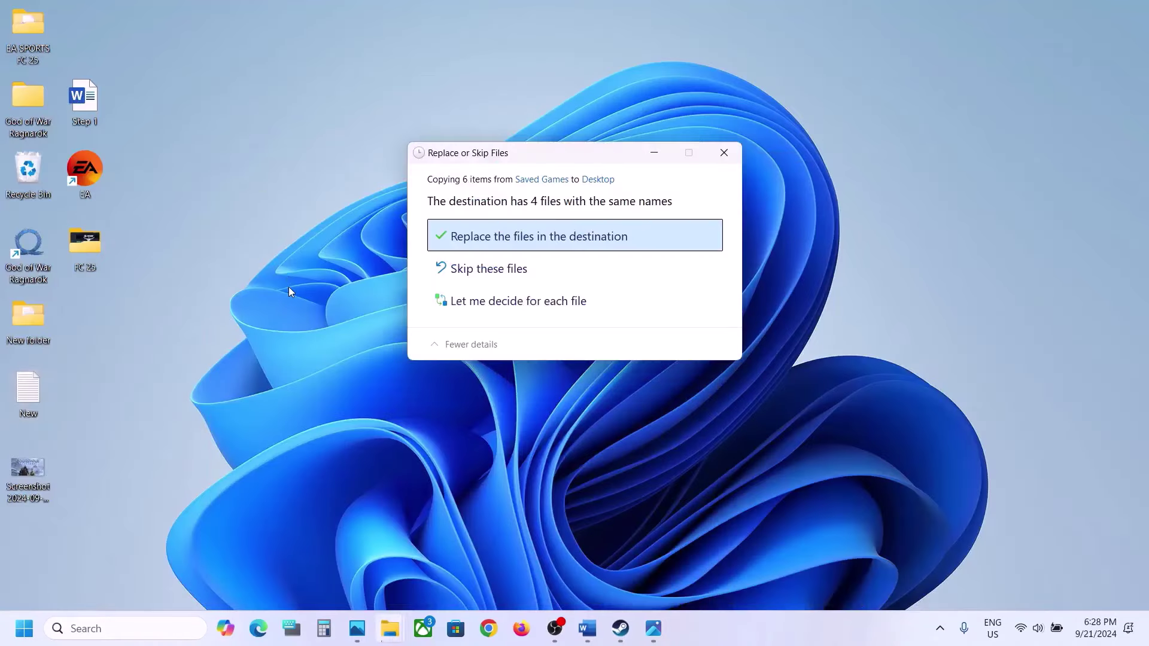
pyautogui.click(514, 235)
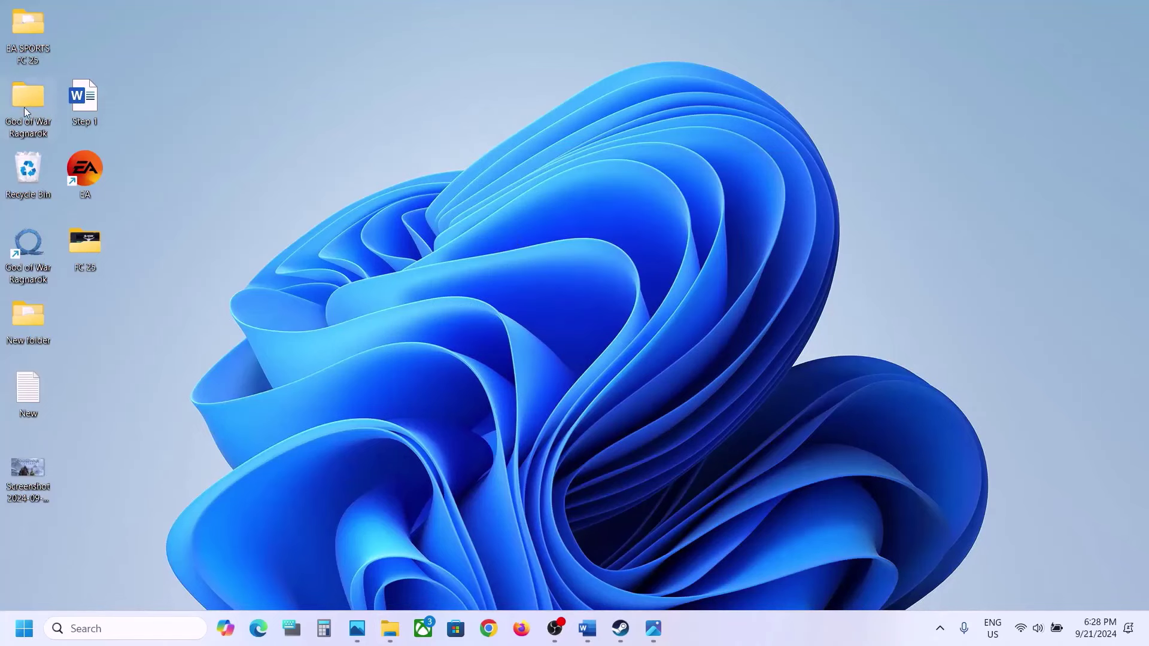
# Rename the God of War Ragnarök folder in Saved Games to God of War Ragnarök.old.
pyautogui.click(390, 629)
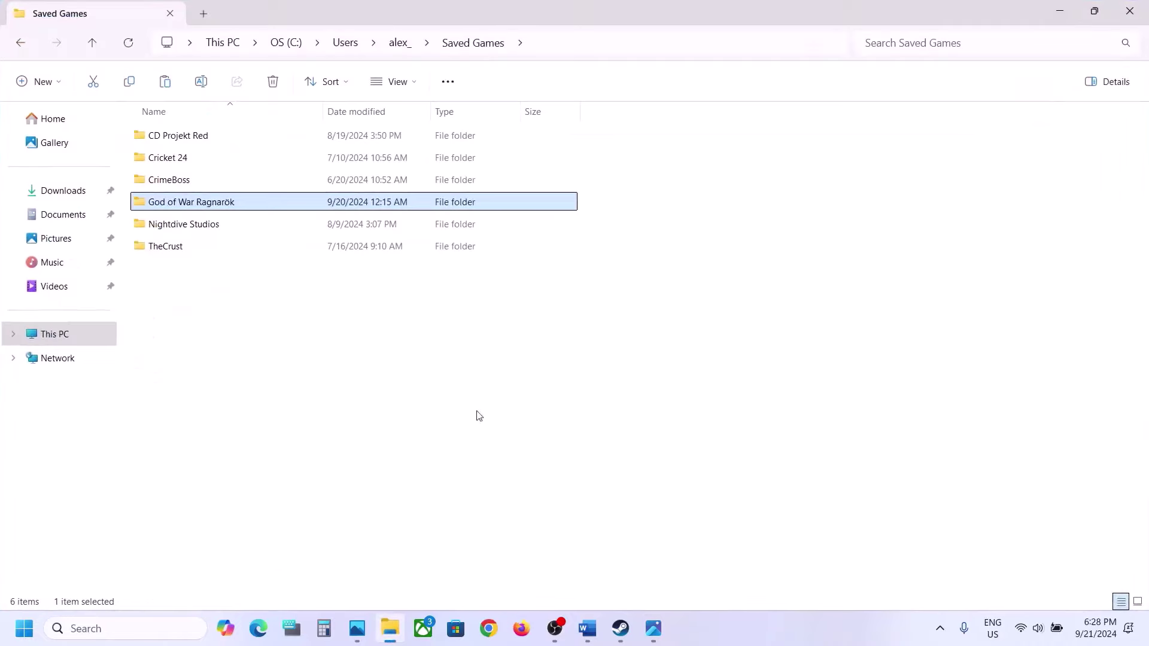
pyautogui.rightClick(217, 205)
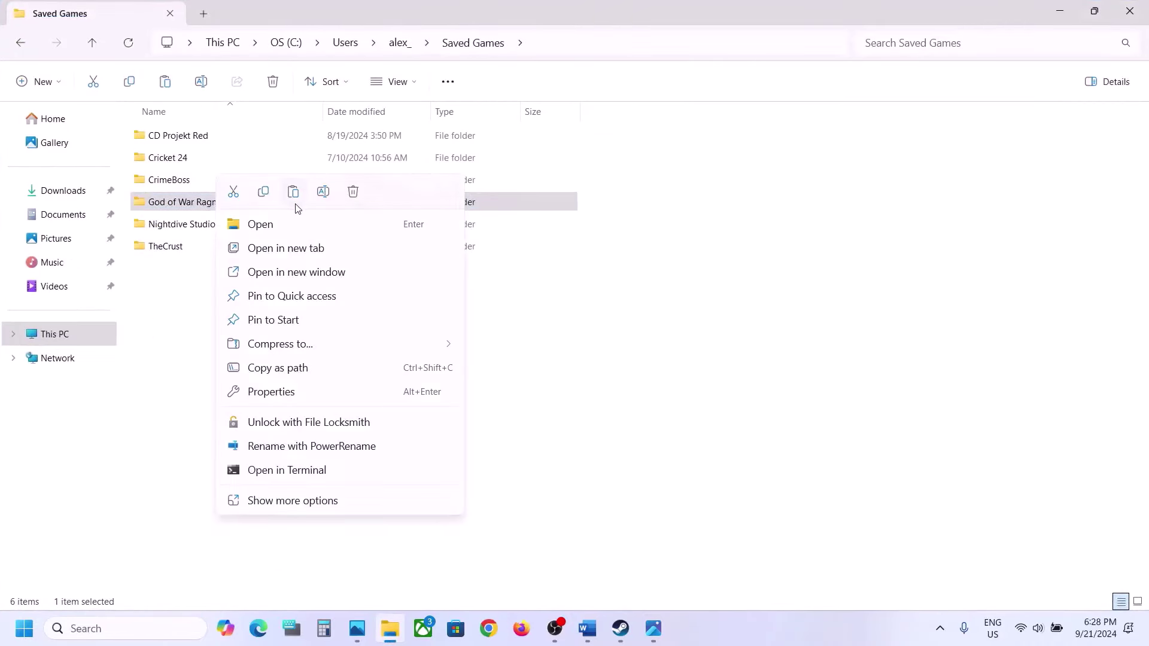
pyautogui.click(323, 192)
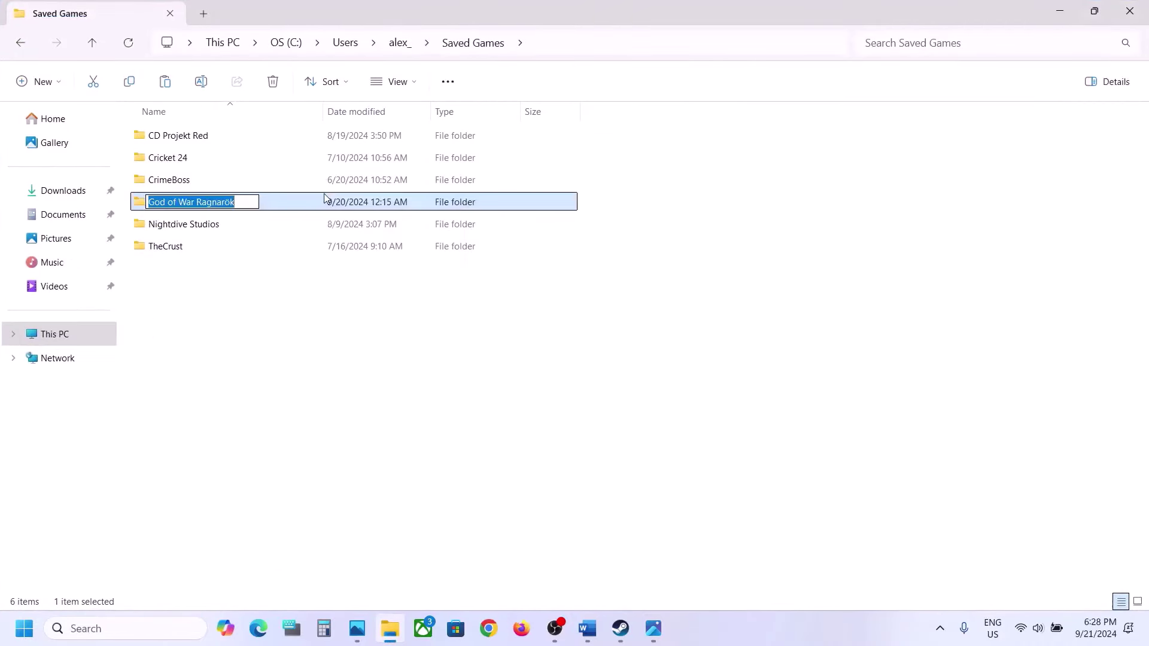
pyautogui.click(243, 202)
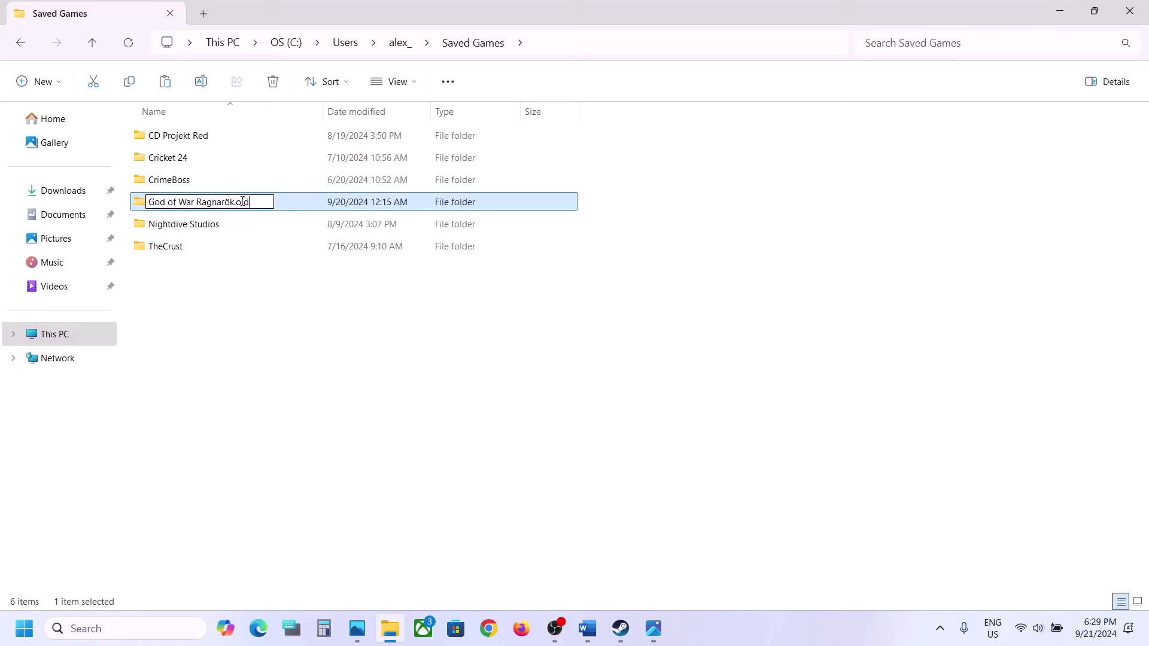
pyautogui.click(299, 328)
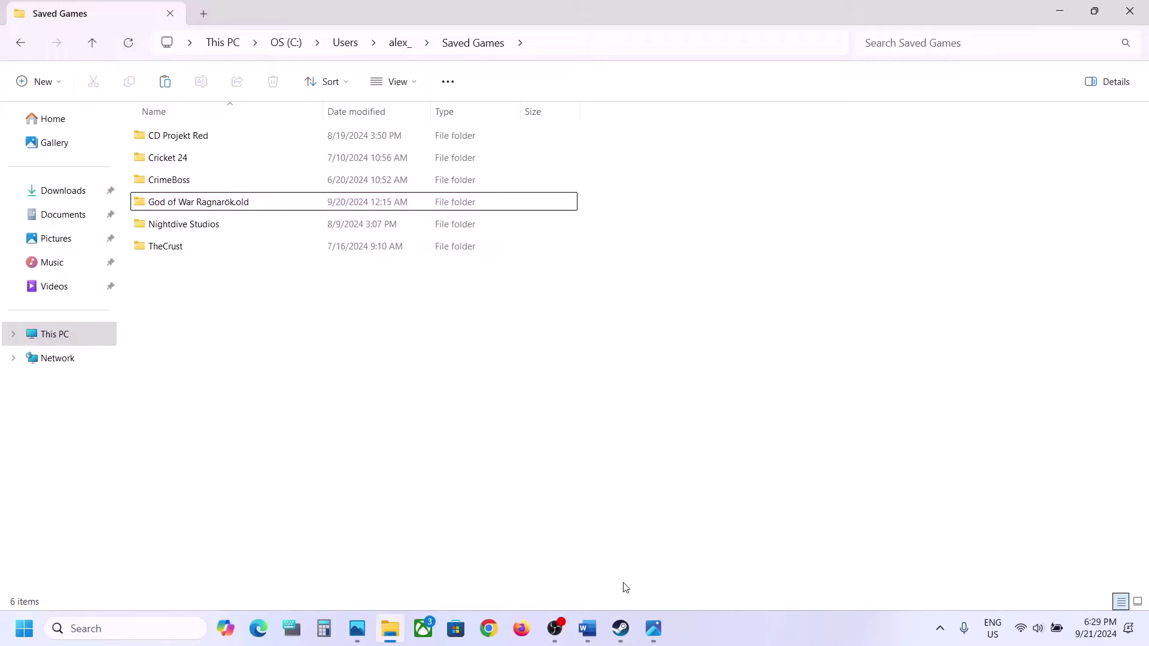
# Switch to the Word document, highlight the Step 5 text "Run these files" and maximize the window.
pyautogui.click(623, 625)
pyautogui.click(595, 636)
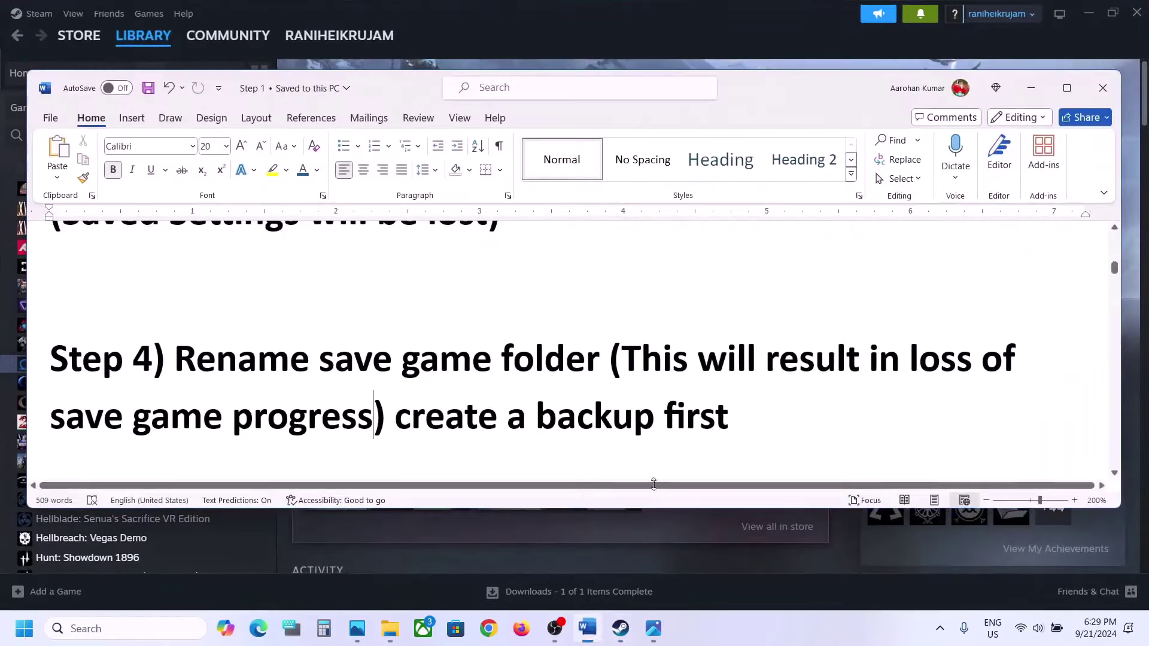
pyautogui.scroll(-3, 595, 394)
pyautogui.scroll(-2, 595, 393)
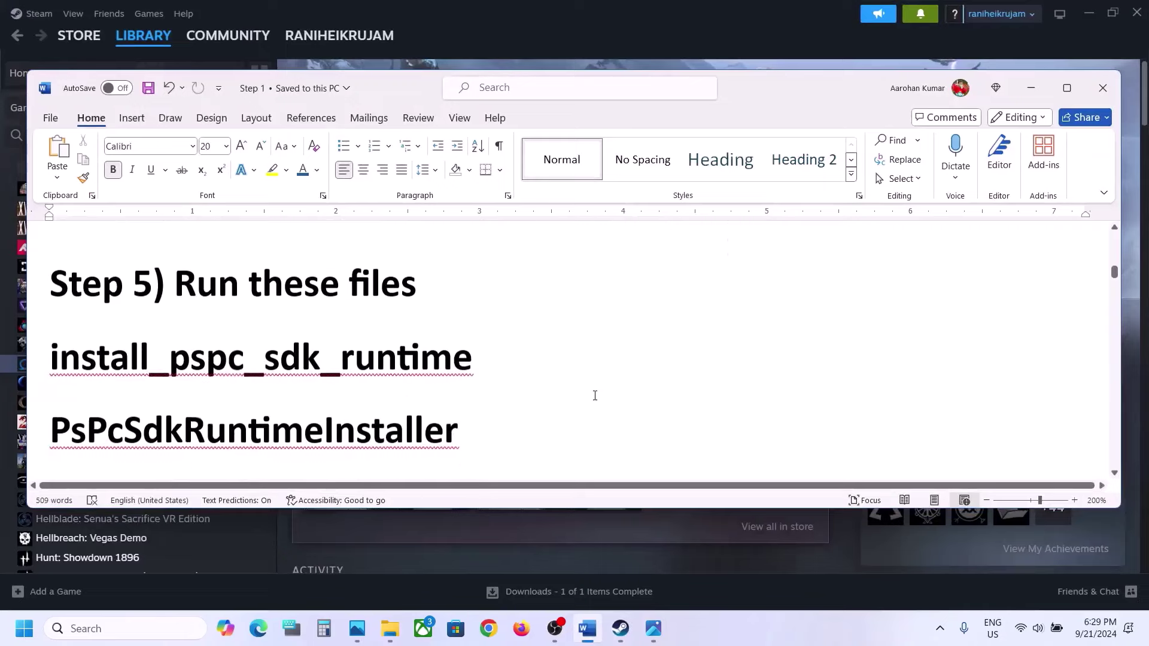
pyautogui.moveTo(196, 292); pyautogui.dragTo(419, 291)
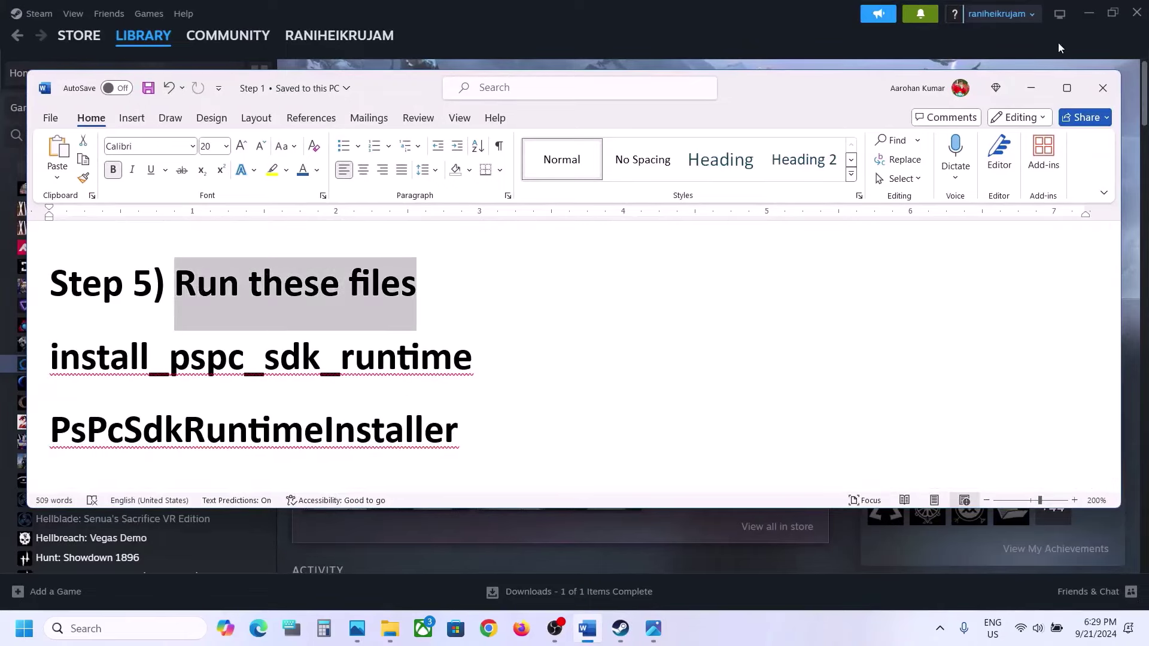
pyautogui.click(1066, 88)
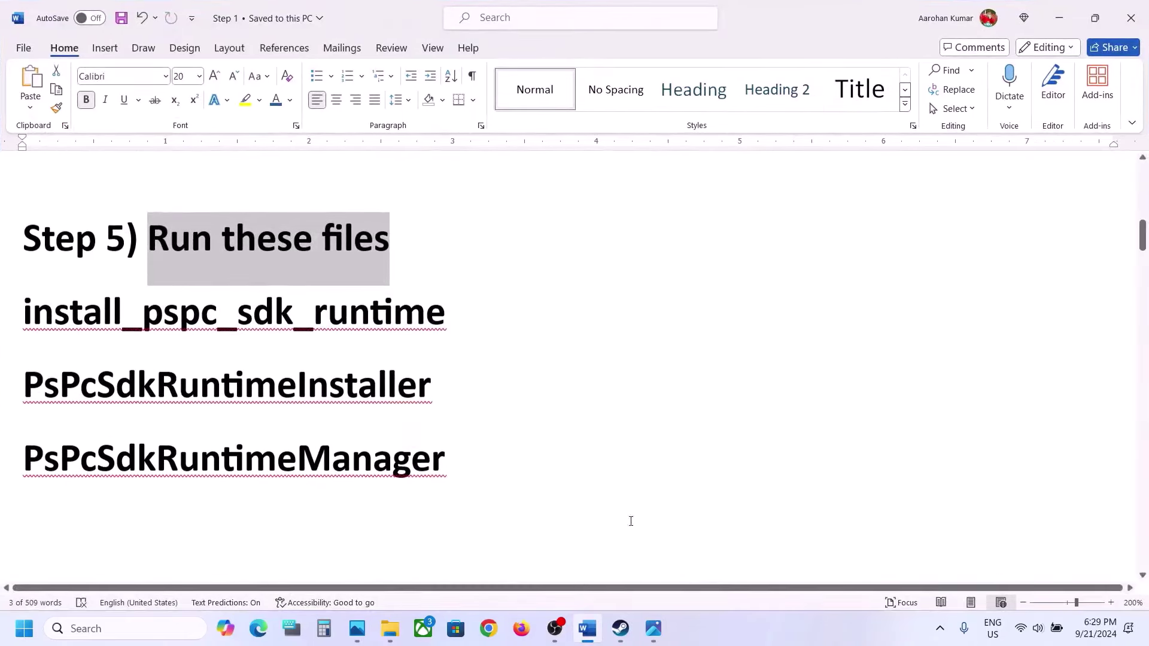
# Switch to Steam and open the local installation folder of God of War Ragnarök.
pyautogui.click(629, 638)
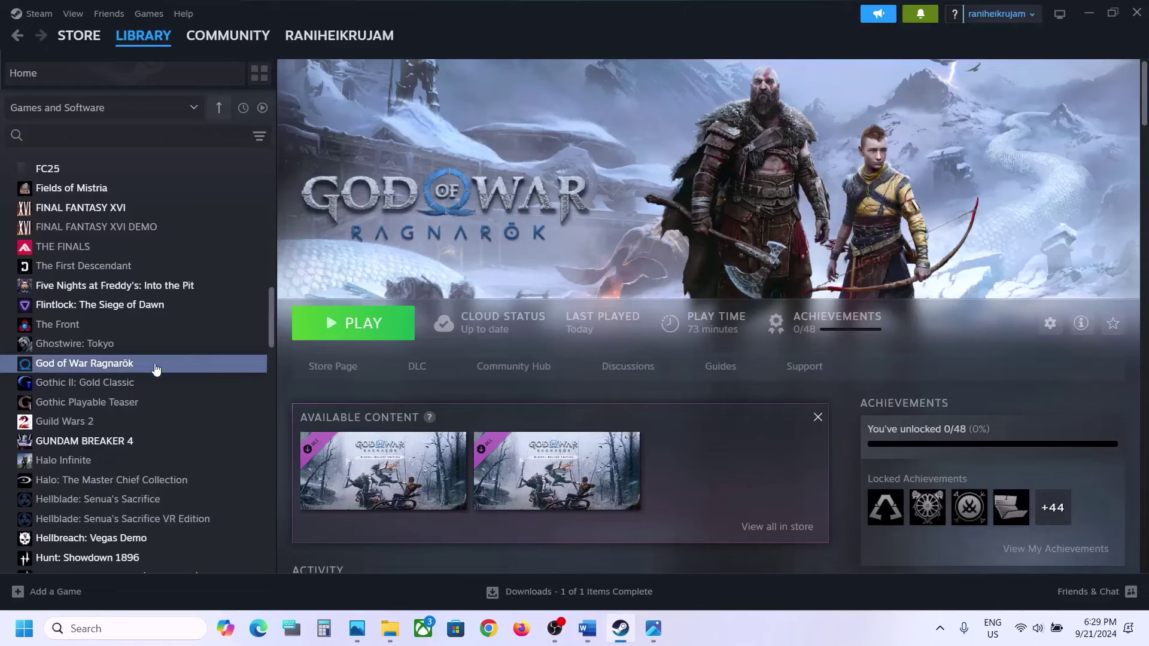
pyautogui.rightClick(156, 368)
pyautogui.moveTo(206, 452)
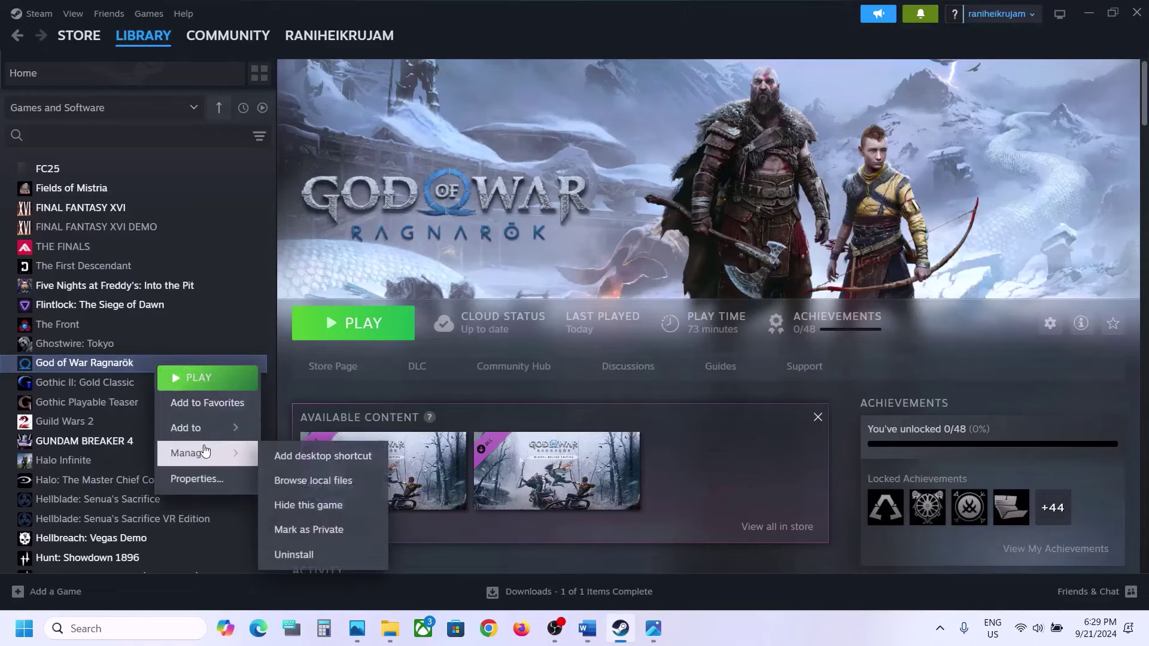
pyautogui.click(342, 493)
# Run the install_pspc_sdk_runtime batch file as administrator and dismiss its console window when it finishes.
pyautogui.scroll(-3, 273, 329)
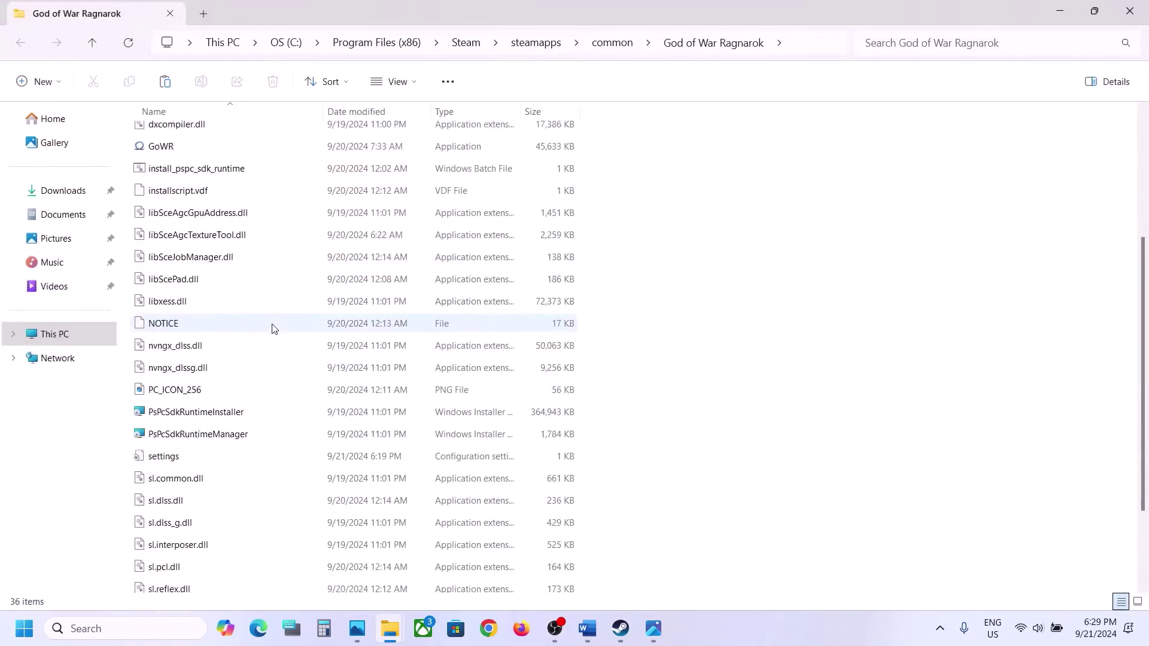
pyautogui.scroll(-2, 273, 329)
pyautogui.click(229, 304)
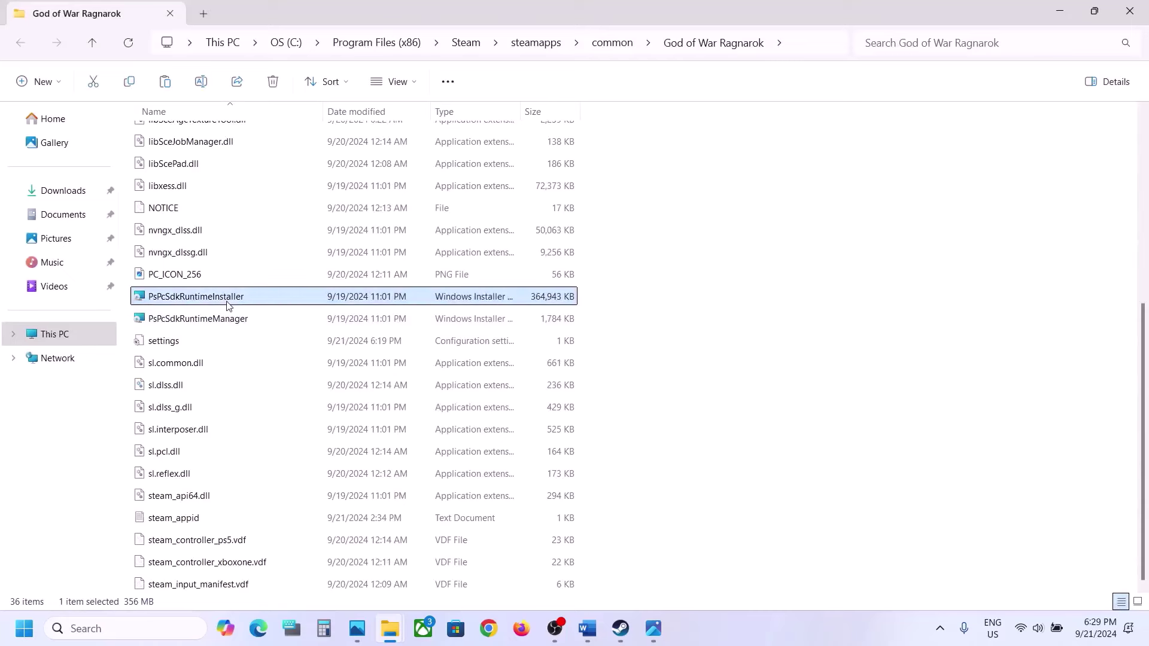
pyautogui.scroll(3, 227, 302)
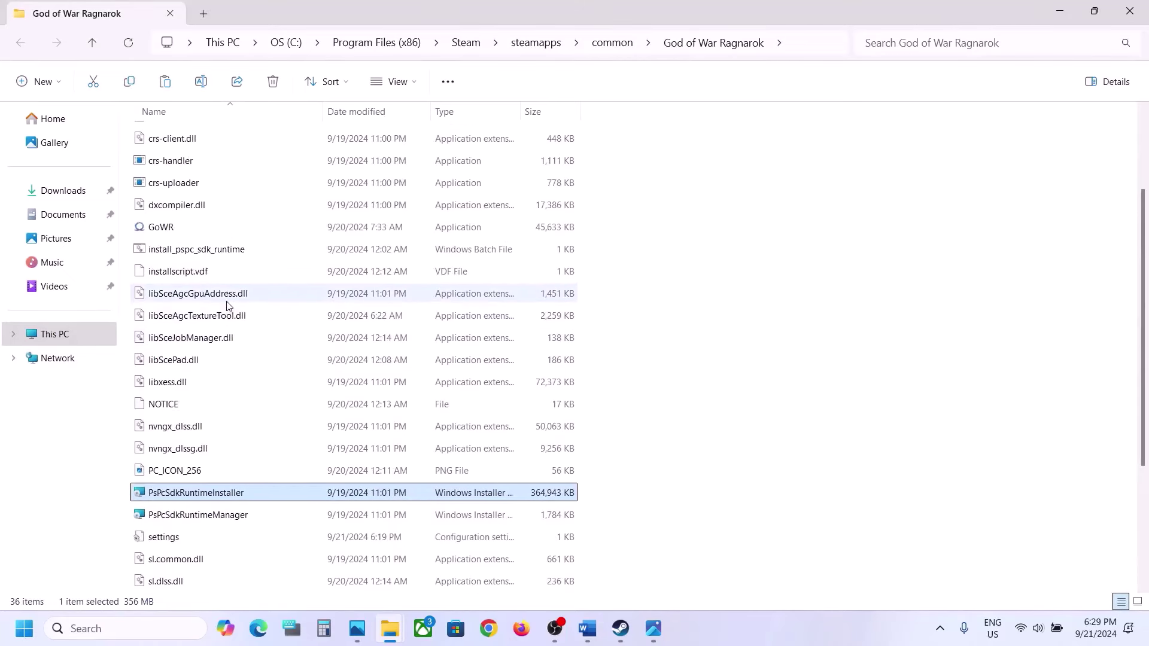
pyautogui.click(200, 255)
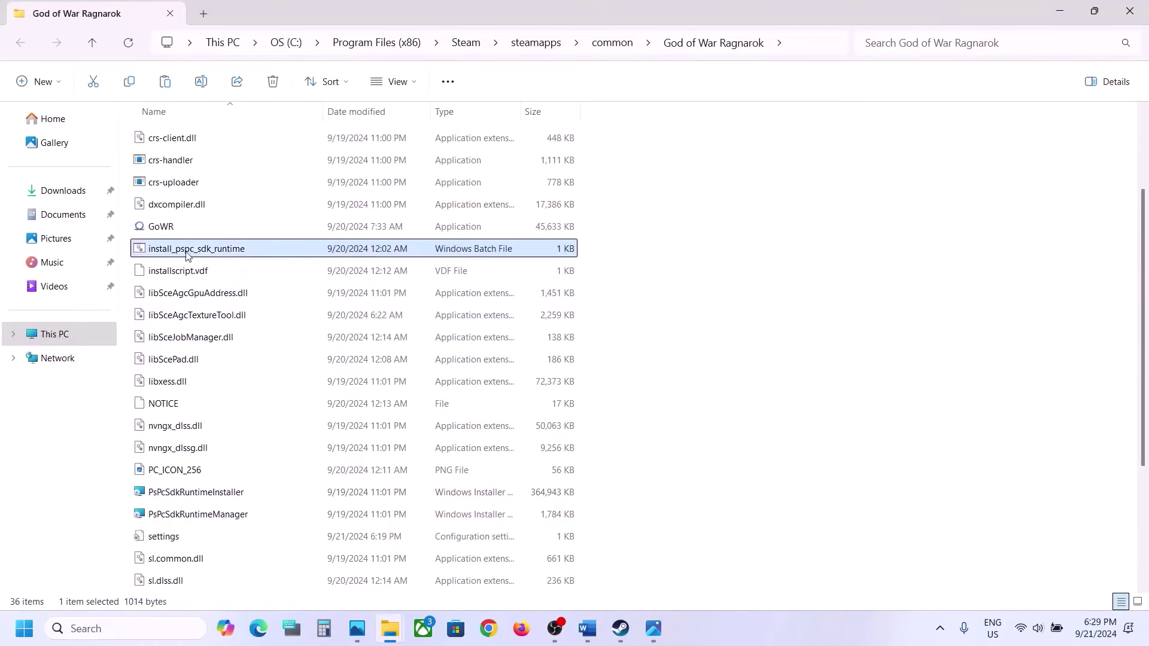
pyautogui.rightClick(223, 252)
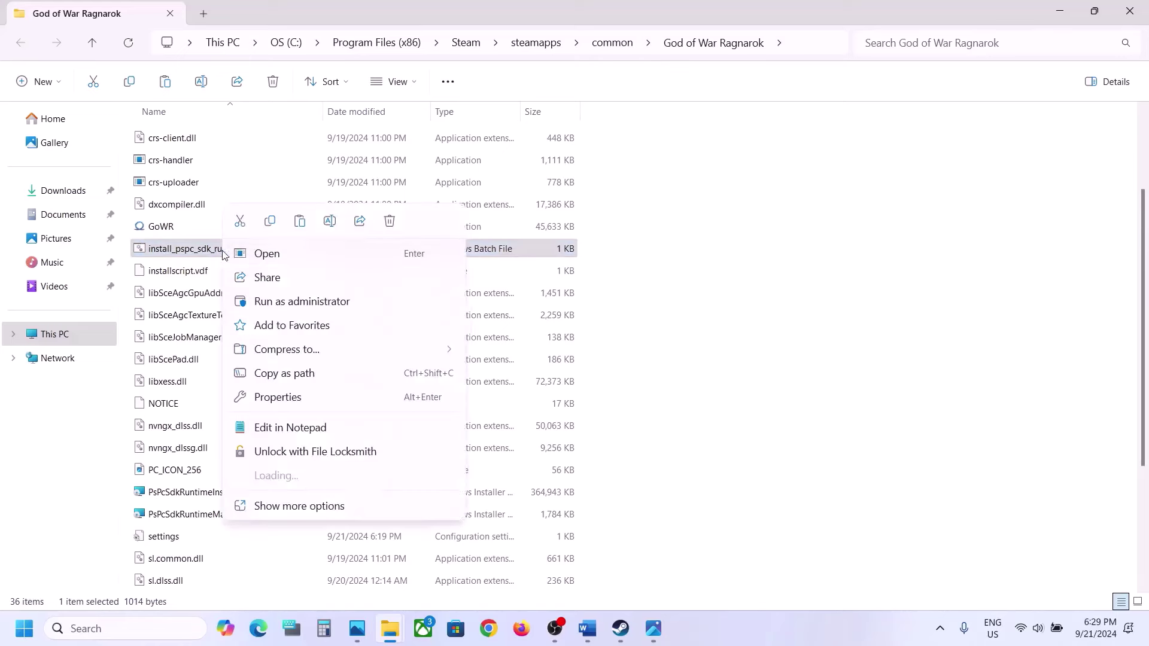
pyautogui.click(311, 300)
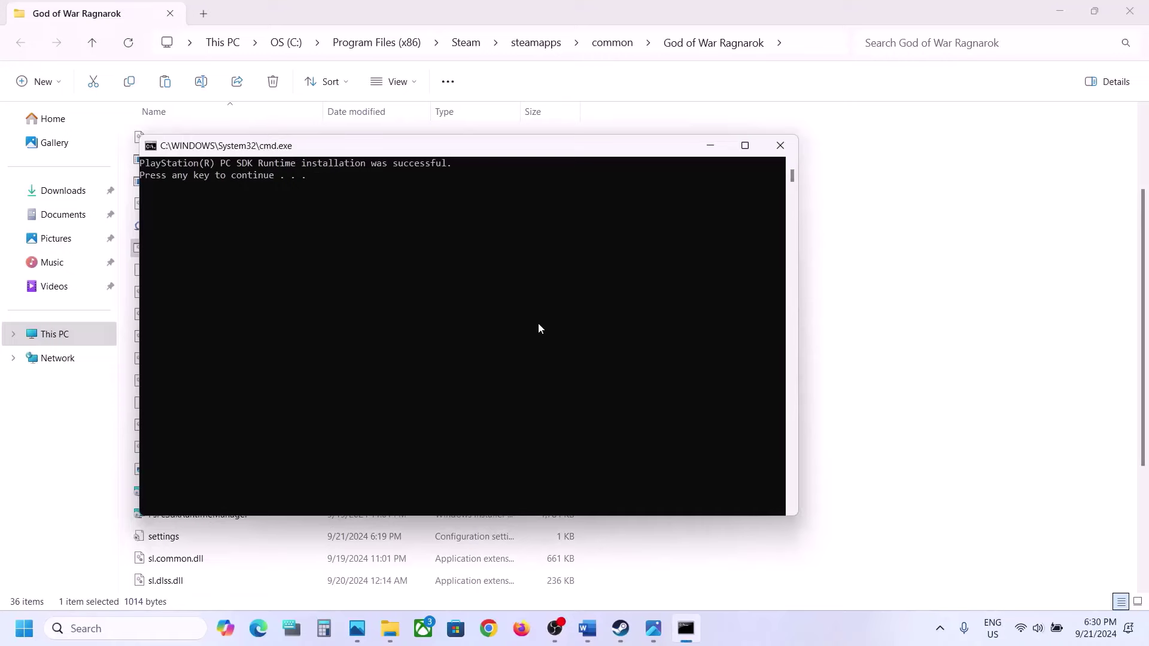
pyautogui.press('Return')
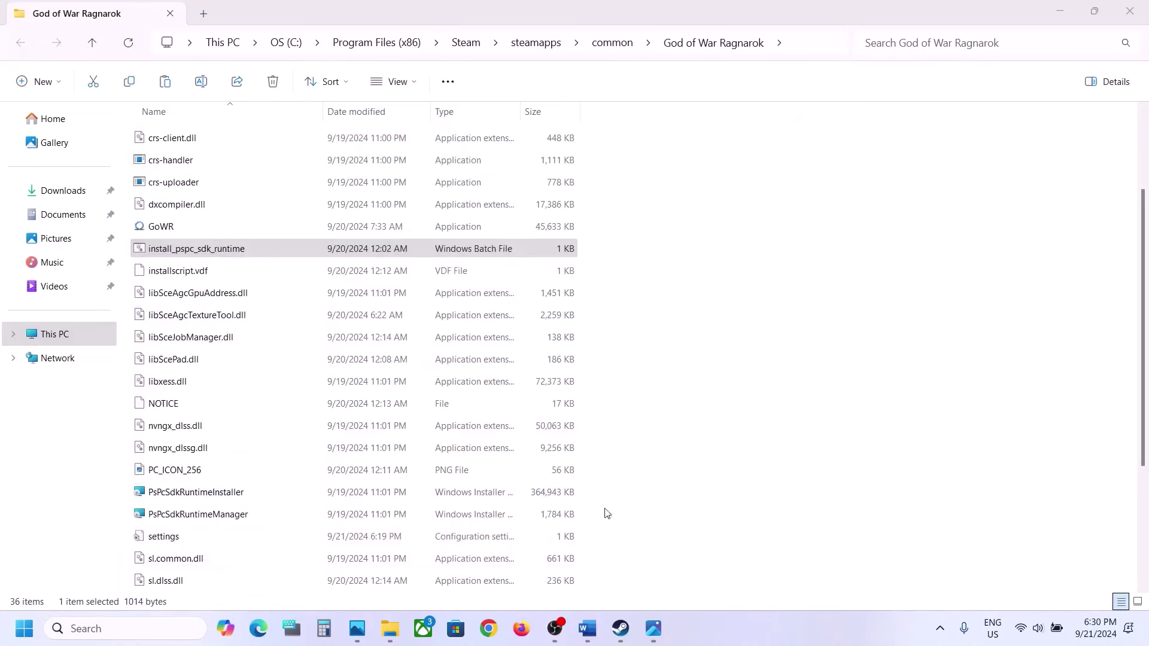
# Run the PsPcSdkRuntimeInstaller and PsPcSdkRuntimeManager installer packages from the God of War Ragnarok folder.
pyautogui.click(621, 630)
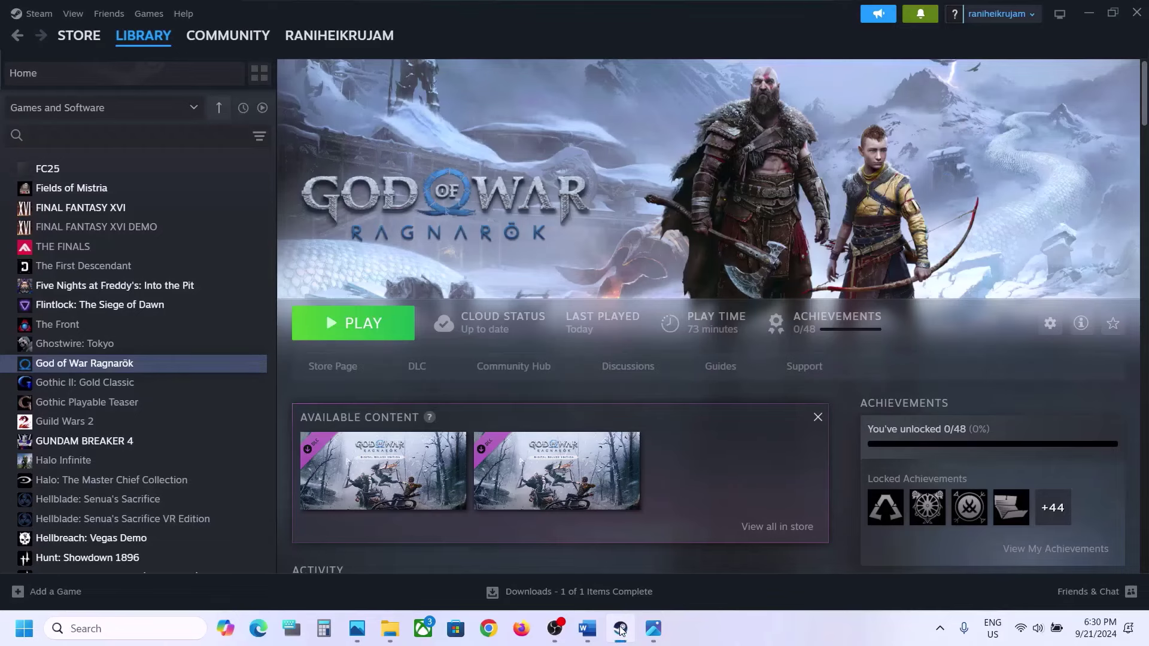
pyautogui.click(621, 630)
pyautogui.scroll(-3, 359, 371)
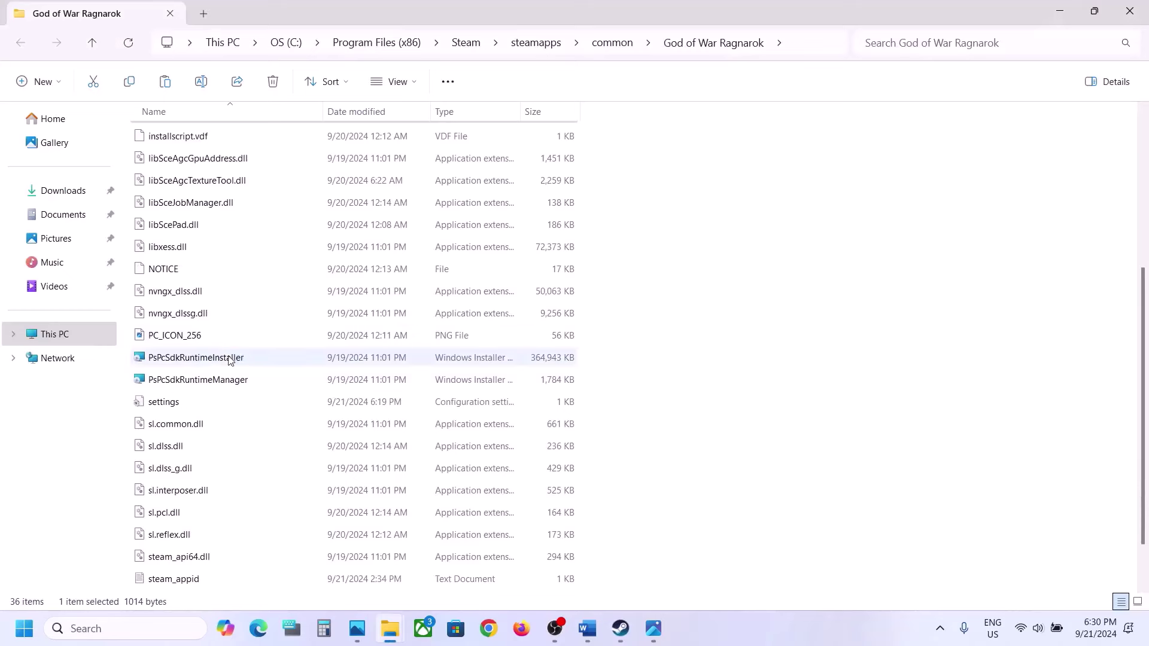
pyautogui.click(229, 360)
pyautogui.rightClick(229, 360)
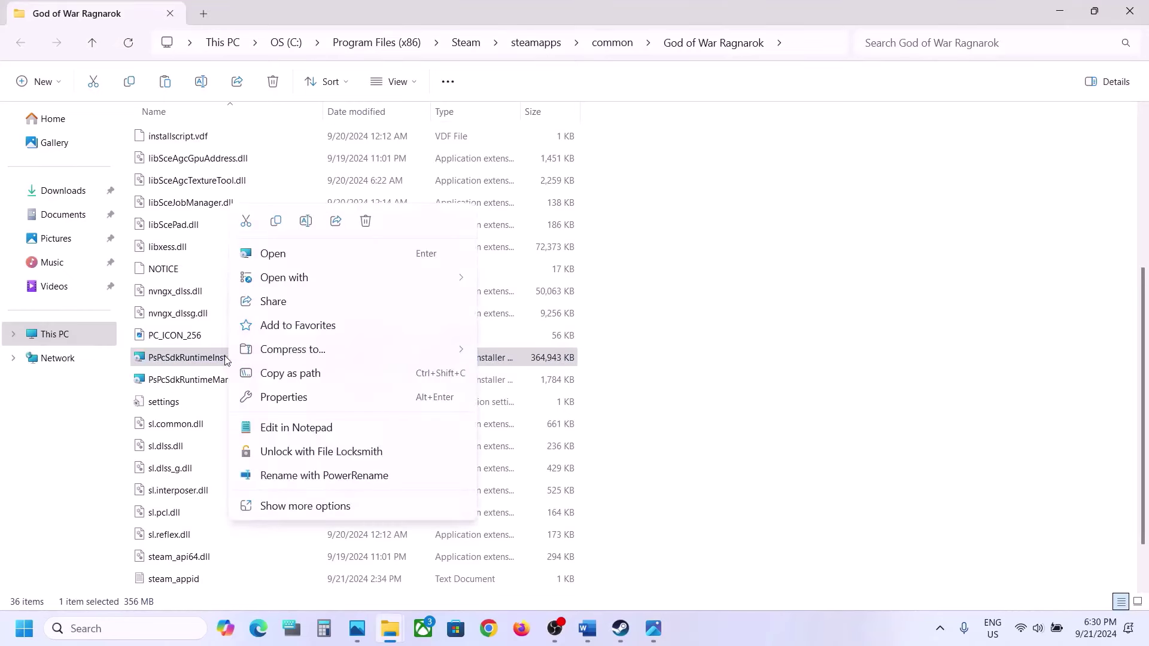
pyautogui.click(266, 251)
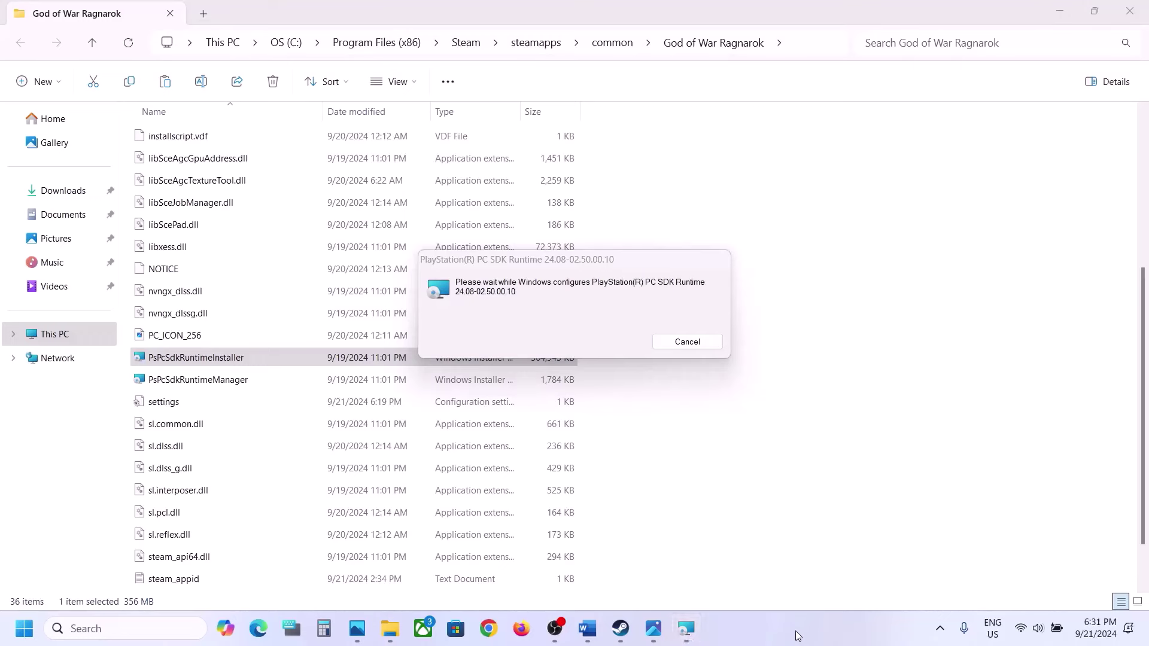
pyautogui.click(215, 368)
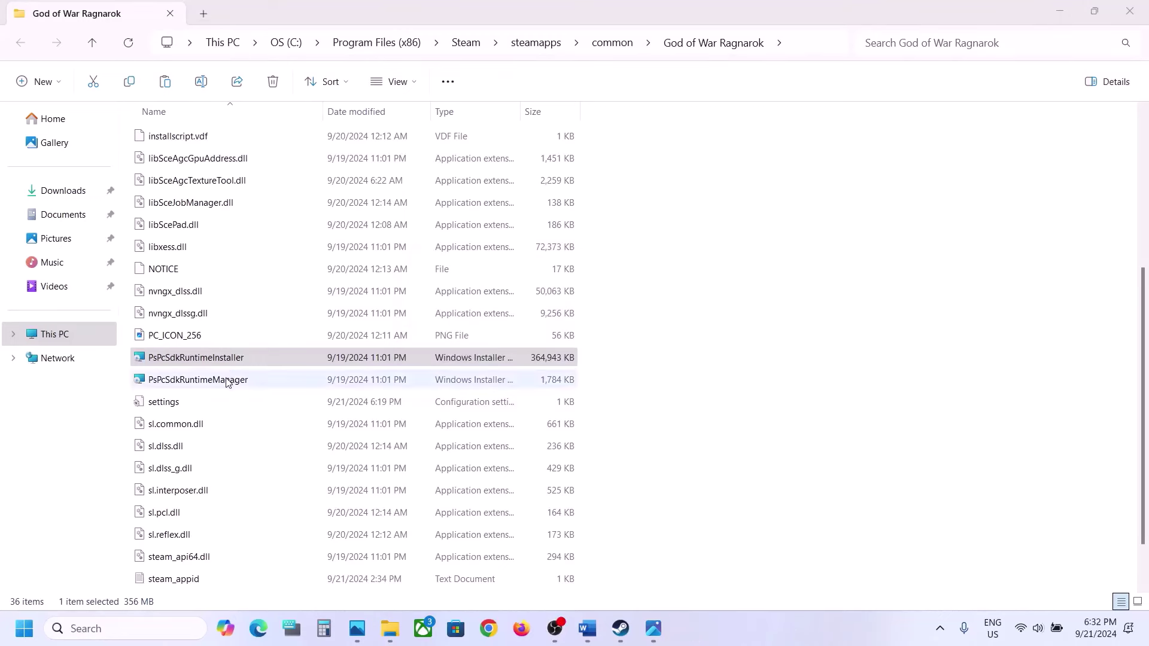
pyautogui.doubleClick(221, 383)
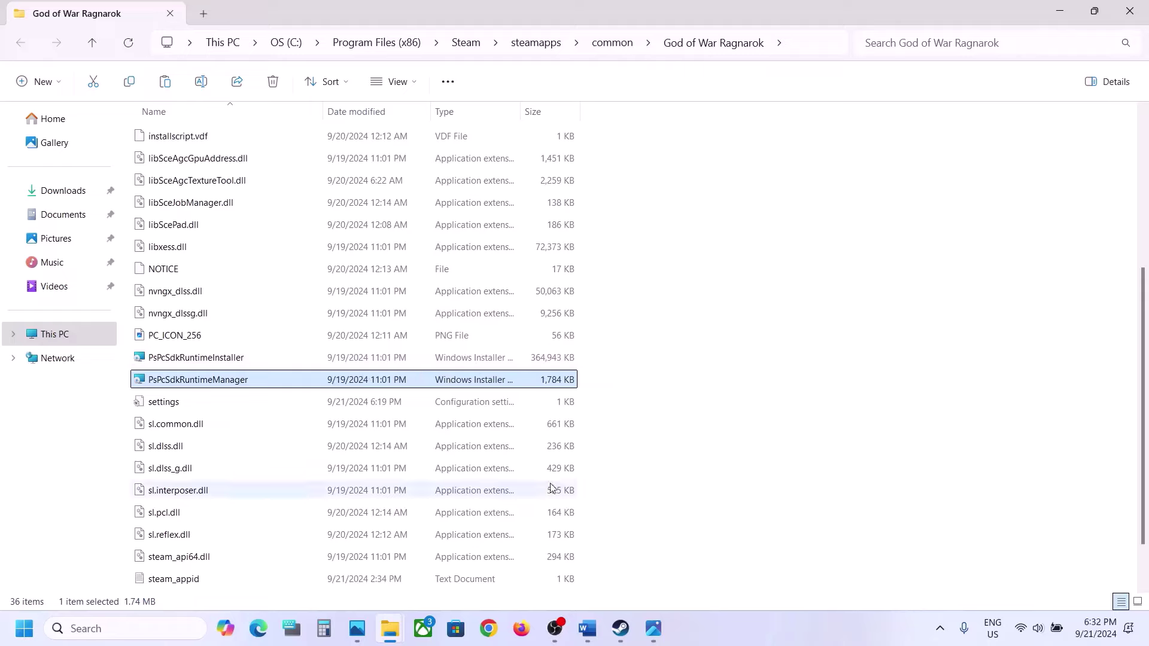
# Switch to the Word document and highlight the PsPcSdkAppMgr file name and its C:\ProgramData\Sony Interactive Entertainment Inc path in Step 6.
pyautogui.click(621, 628)
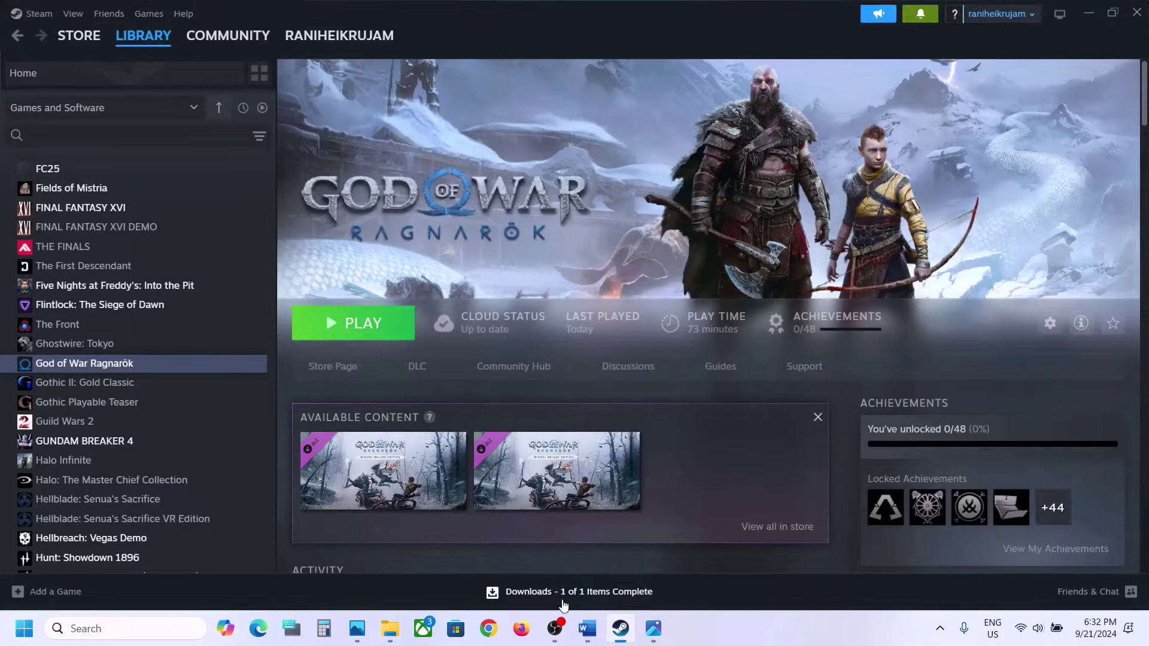
pyautogui.click(587, 628)
pyautogui.scroll(-3, 428, 371)
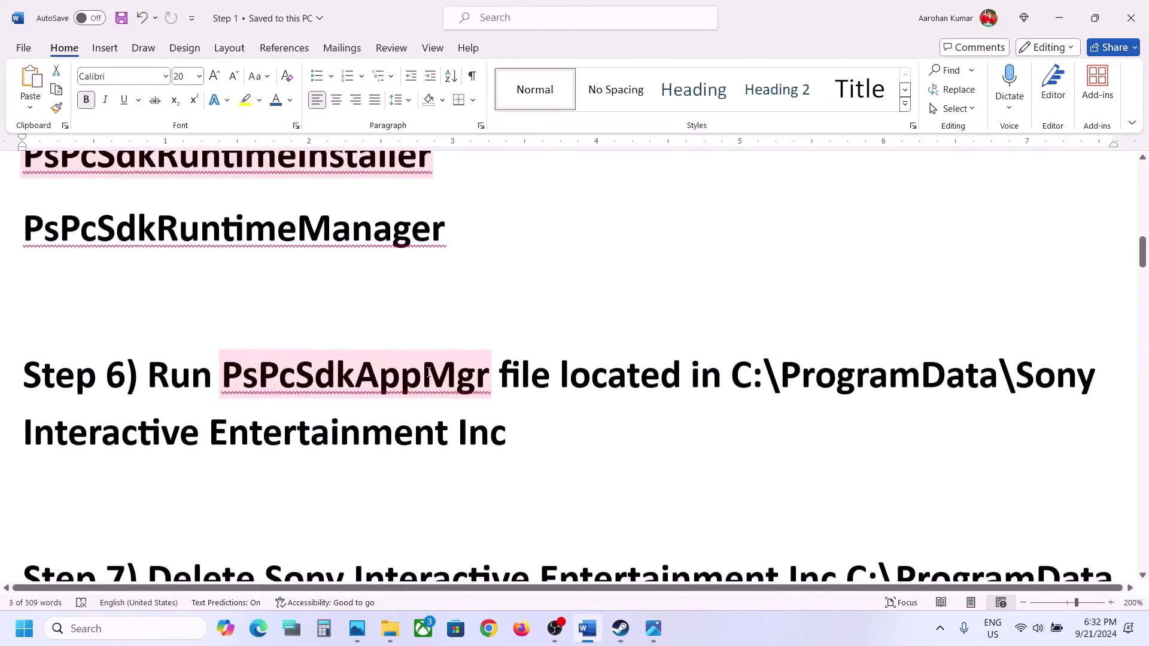
pyautogui.moveTo(239, 372); pyautogui.dragTo(422, 374)
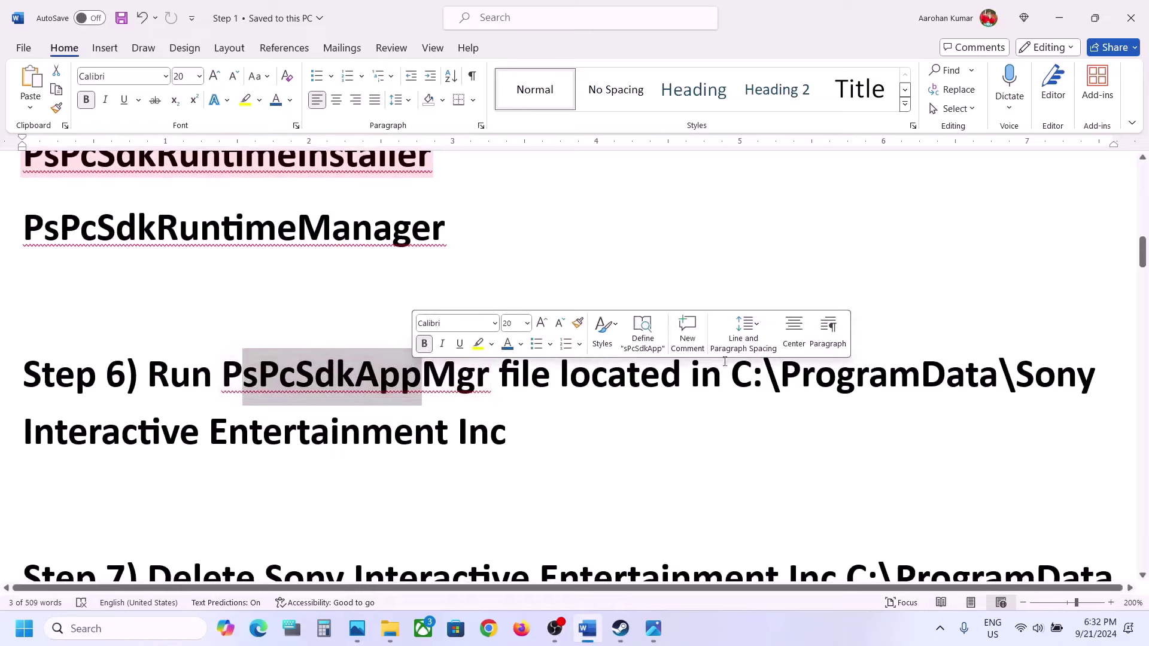
pyautogui.moveTo(731, 381); pyautogui.dragTo(566, 440)
# Return to the God of War Ragnarok File Explorer window and open the C: drive from This PC.
pyautogui.moveTo(390, 628)
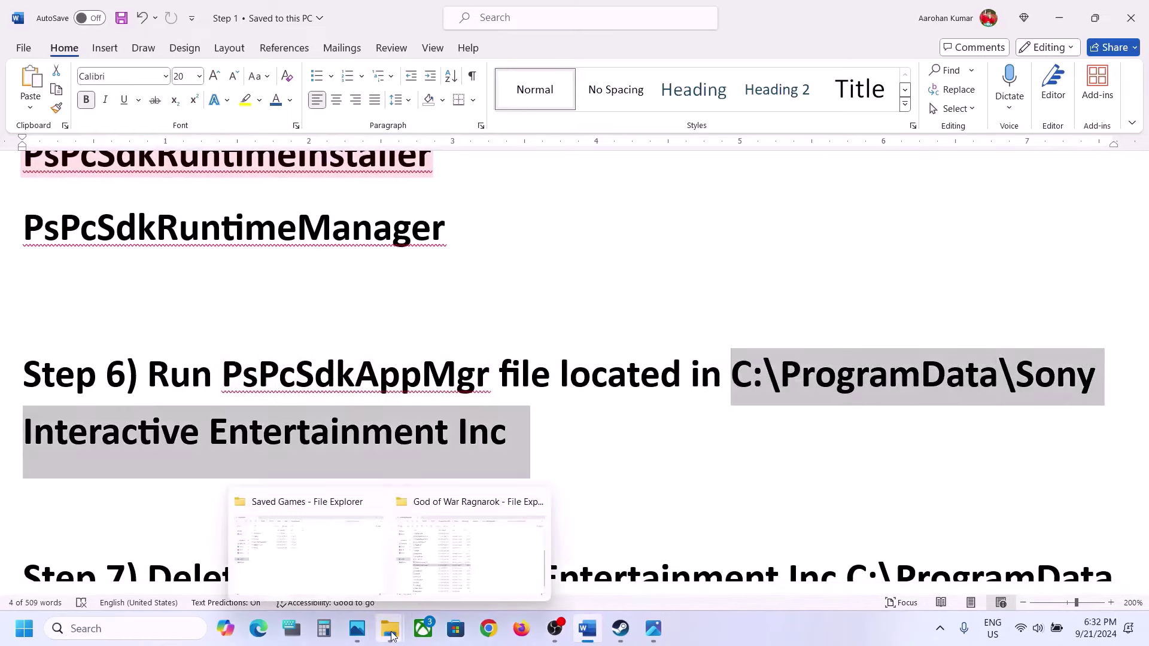
pyautogui.click(470, 579)
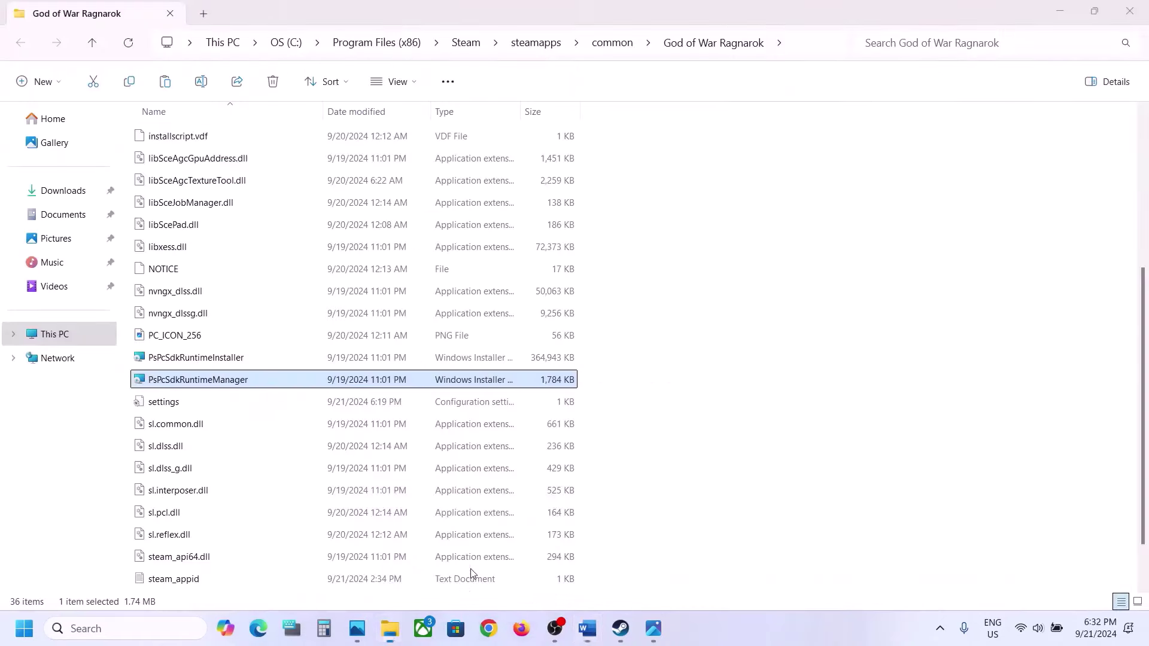
pyautogui.click(51, 333)
pyautogui.doubleClick(210, 166)
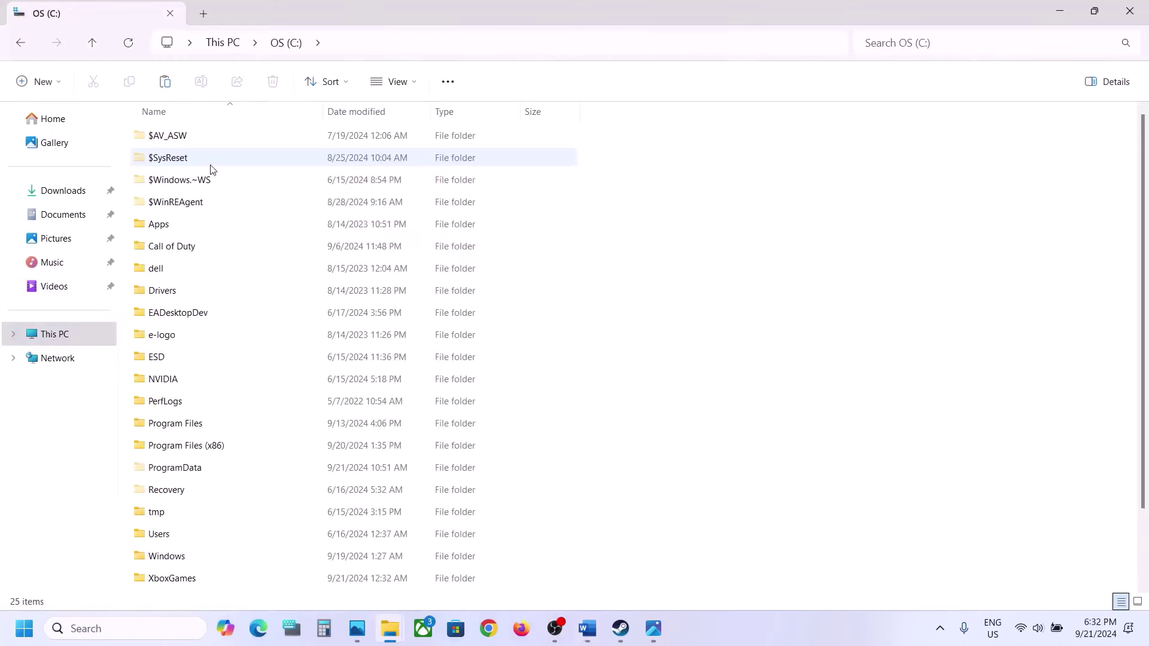
# Check the Hidden items display option for the C: drive and open the ProgramData folder.
pyautogui.click(214, 471)
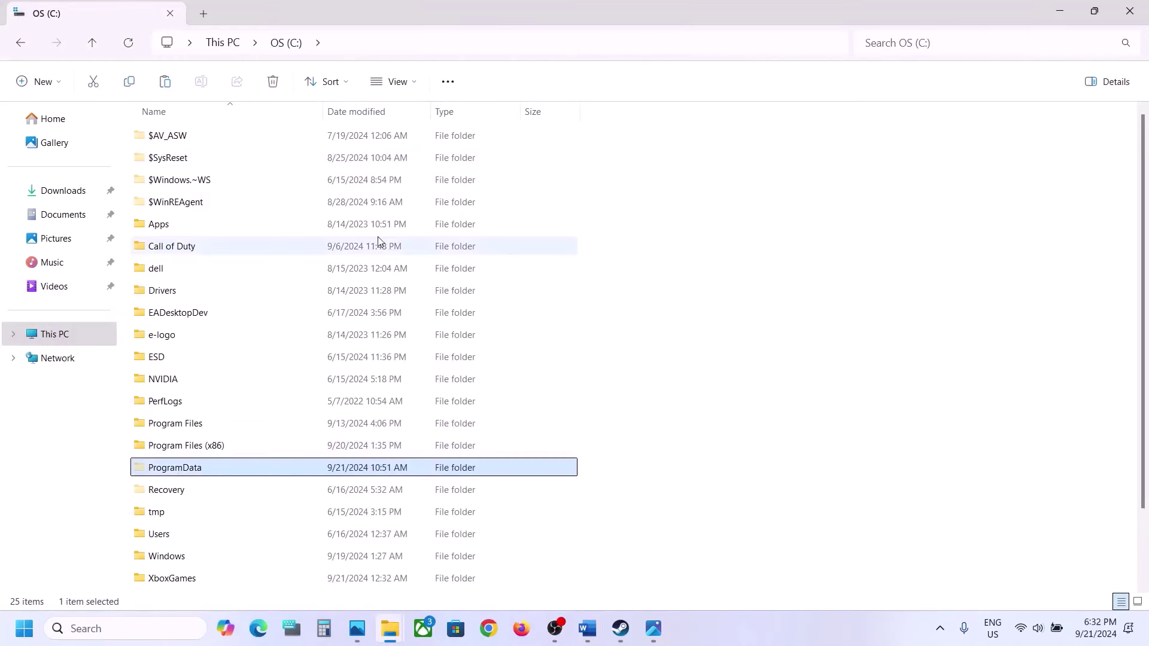
pyautogui.click(397, 82)
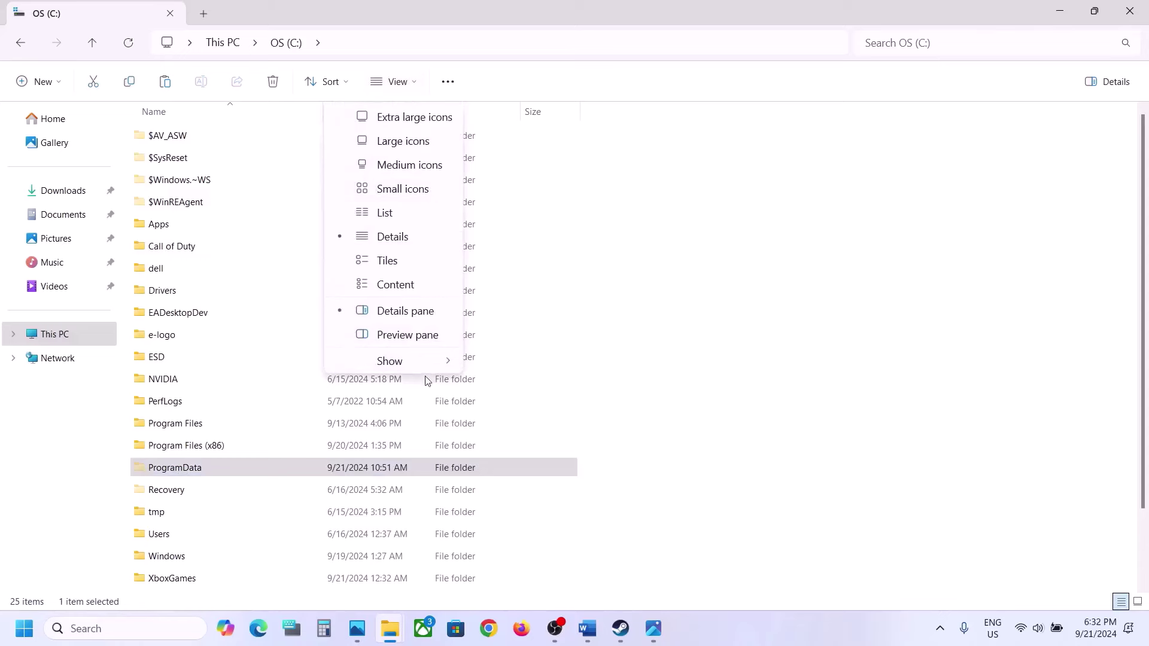
pyautogui.moveTo(427, 367)
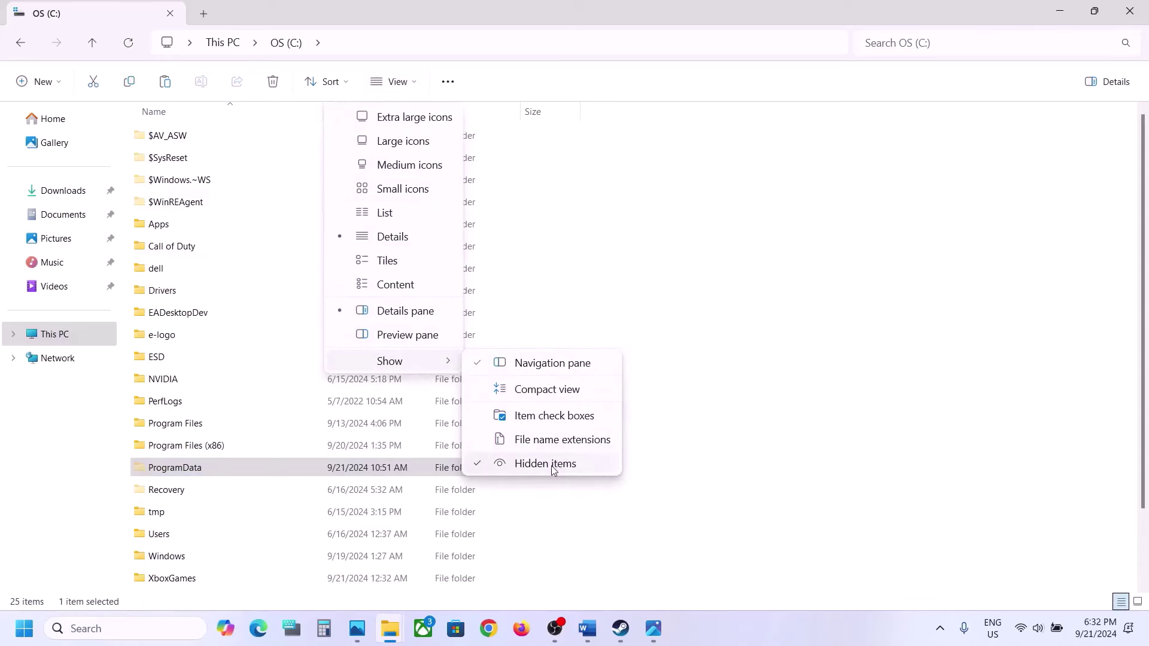
pyautogui.click(282, 477)
pyautogui.doubleClick(281, 476)
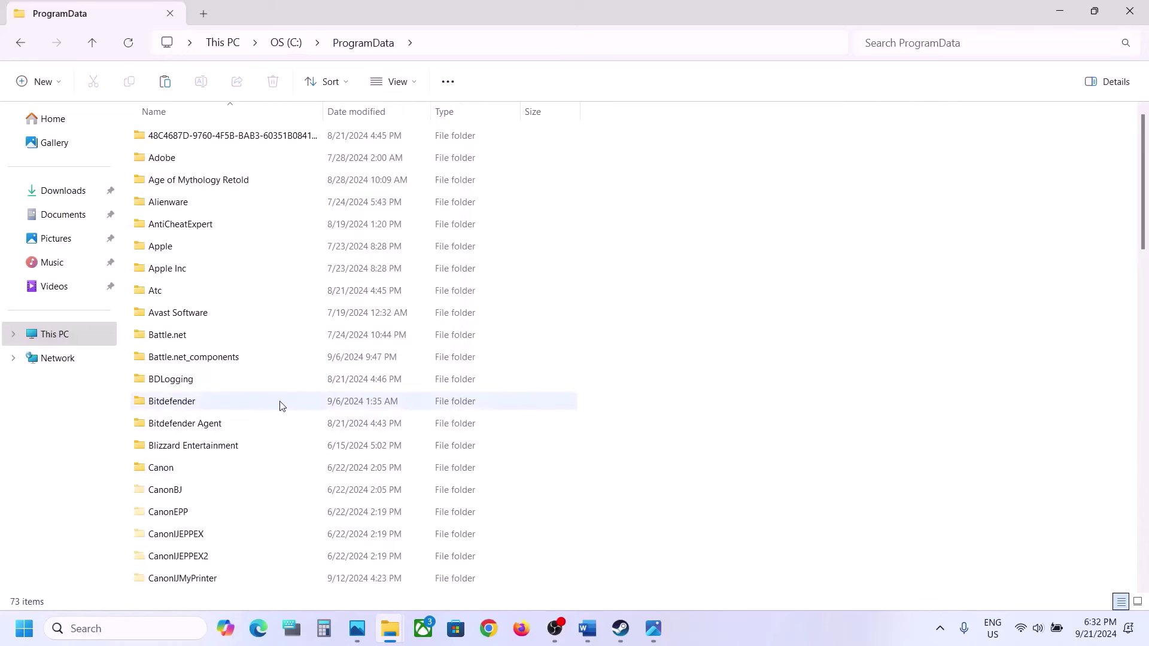
# Open the 2.50.00.10 folder inside Sony Interactive Entertainment Inc, under PSPC_SDK and S22.
pyautogui.scroll(-10, 281, 405)
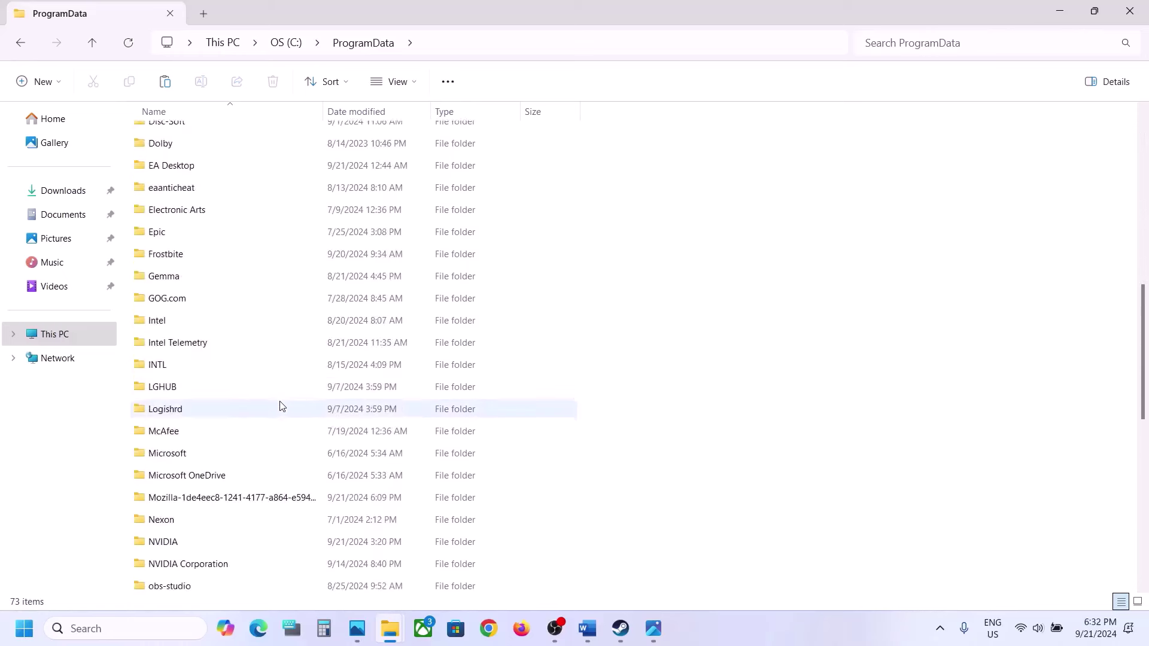
pyautogui.scroll(-7, 282, 406)
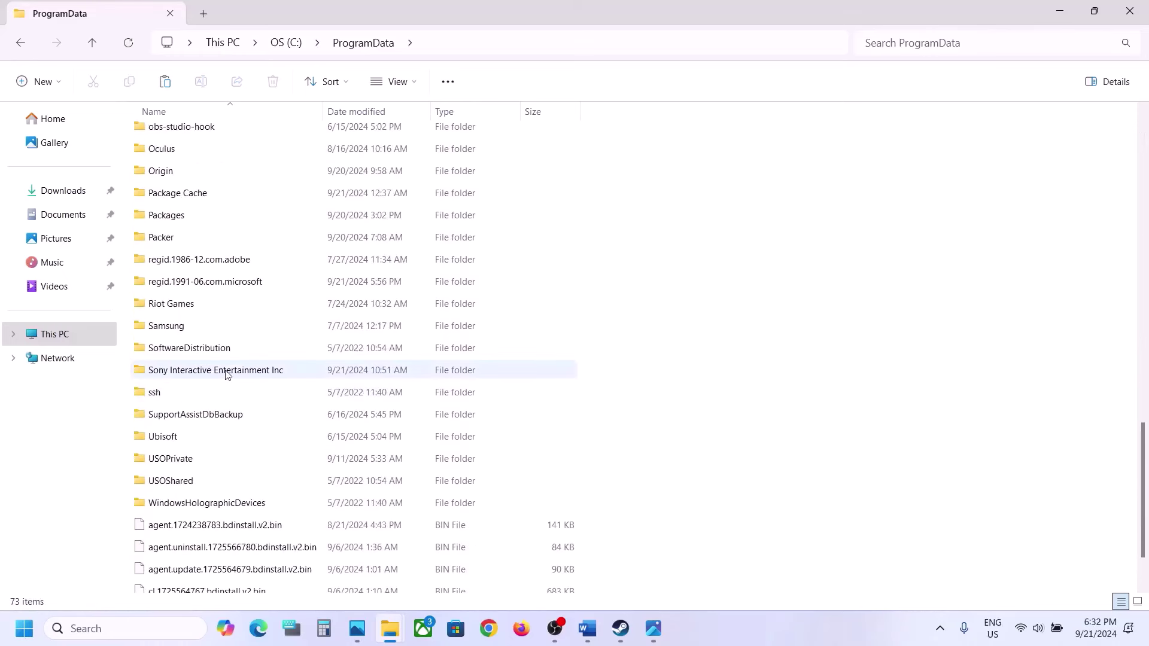
pyautogui.click(226, 375)
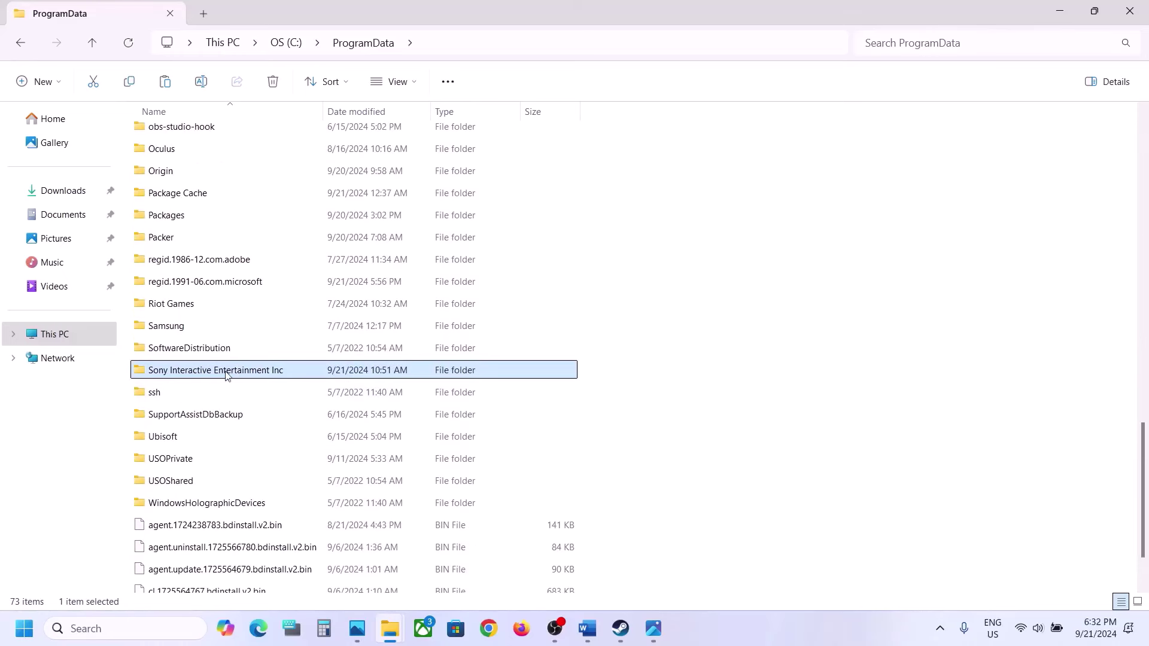
pyautogui.doubleClick(242, 372)
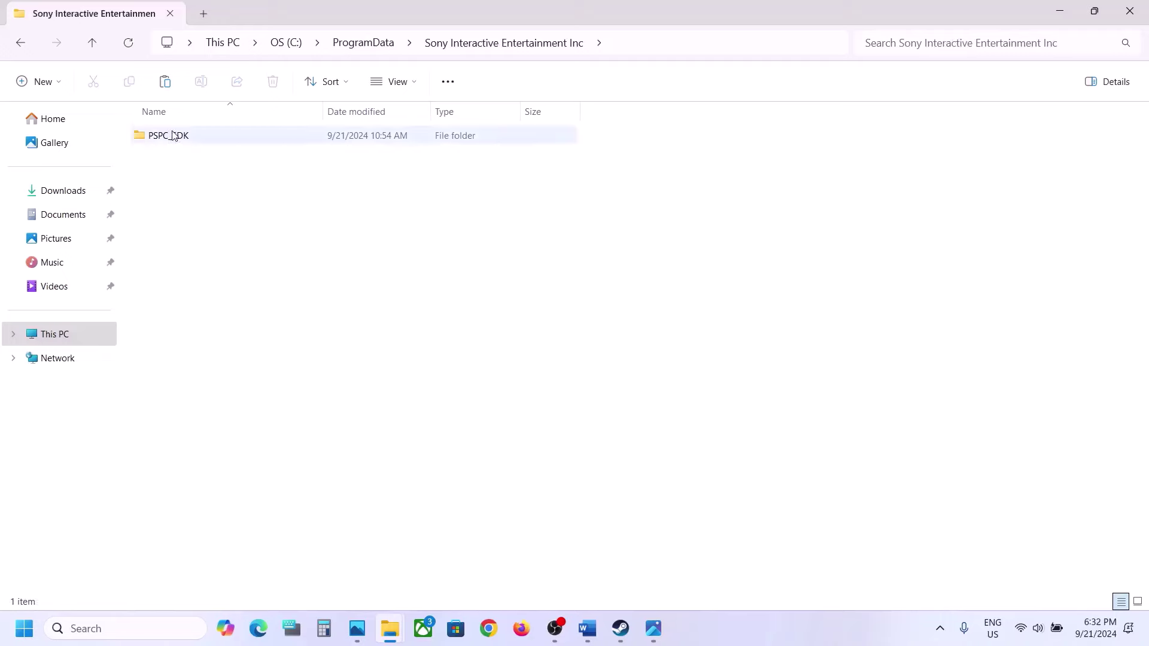
pyautogui.doubleClick(173, 136)
pyautogui.doubleClick(192, 136)
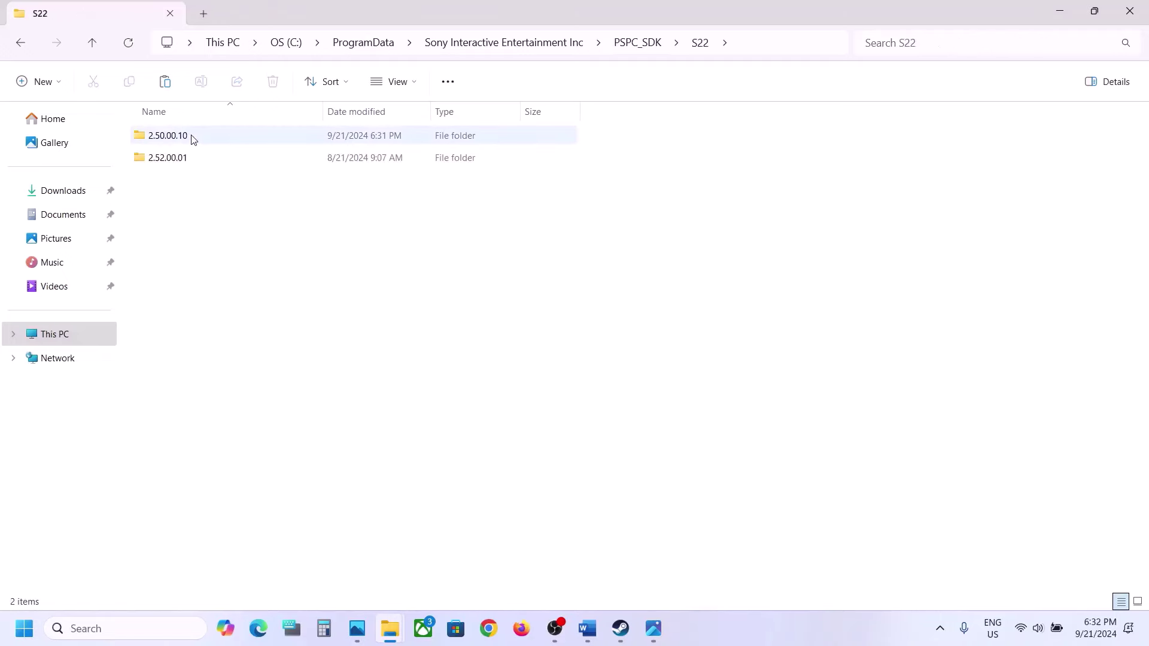
pyautogui.doubleClick(189, 136)
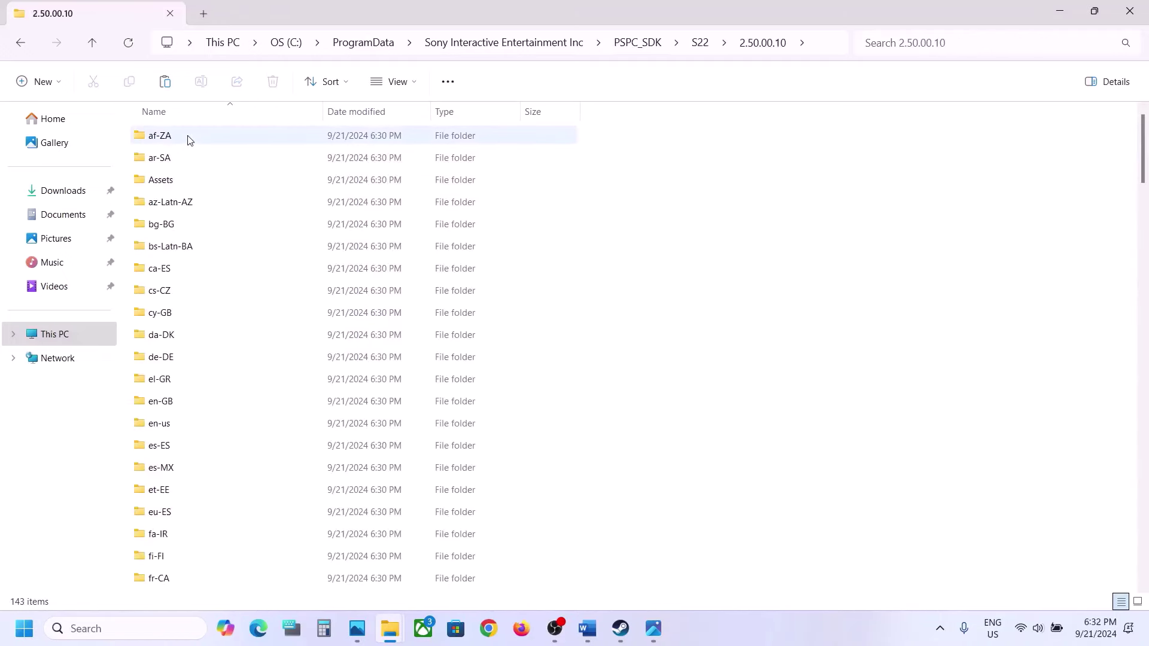
# Locate and select the PsPcSdkAppMgr application in the 2.50.00.10 folder.
pyautogui.scroll(-9, 225, 347)
pyautogui.scroll(-12, 227, 347)
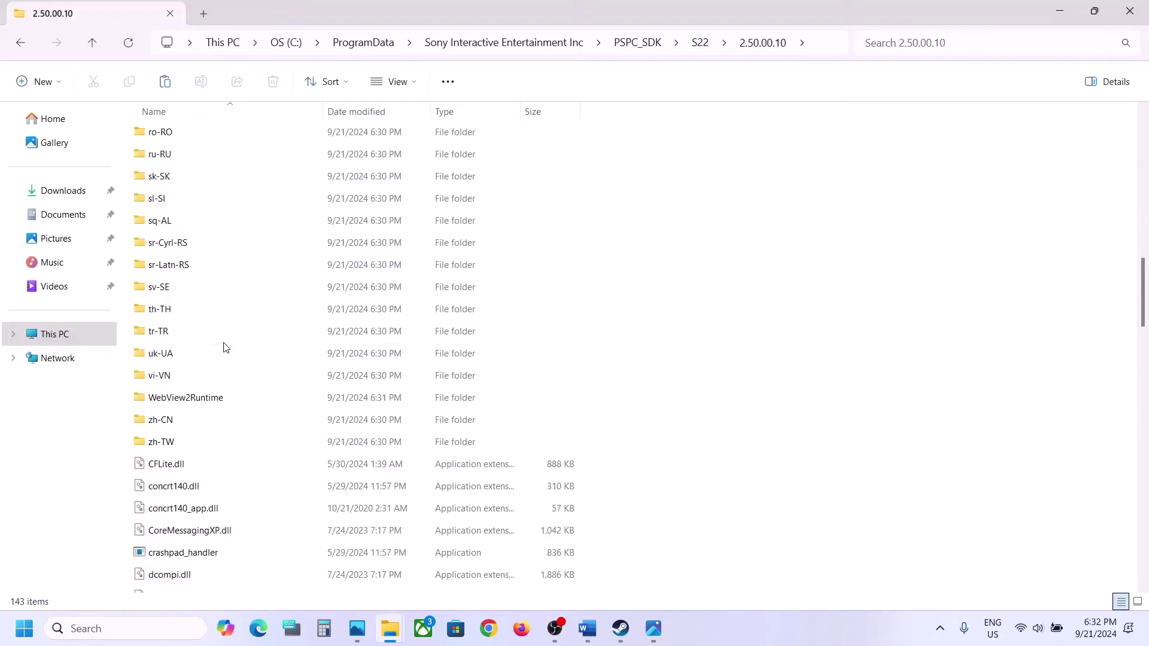
pyautogui.scroll(-18, 226, 346)
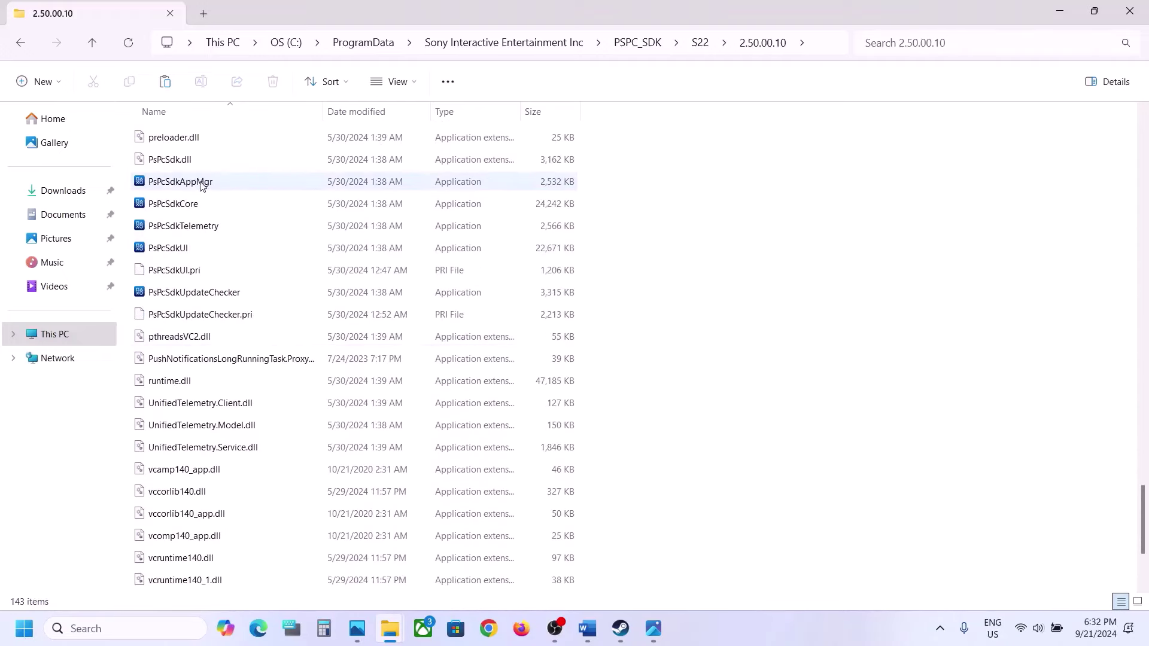
pyautogui.click(200, 186)
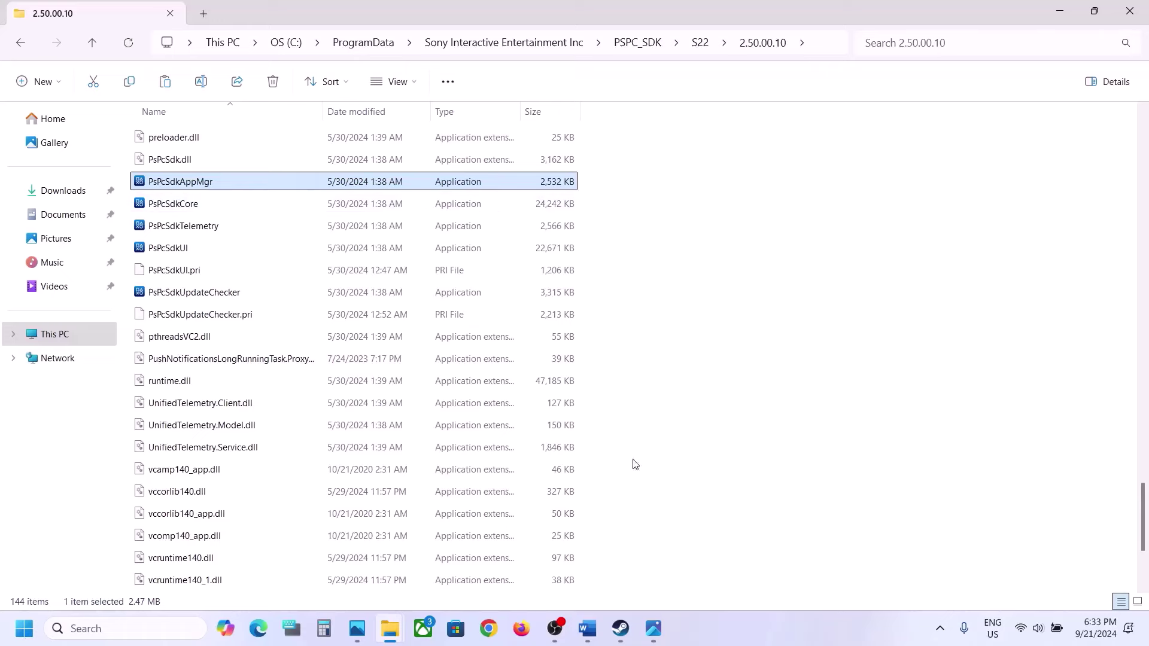
# Switch to the Word document and highlight the Step 7 text "Delete Sony Interactive Entertainment".
pyautogui.click(587, 628)
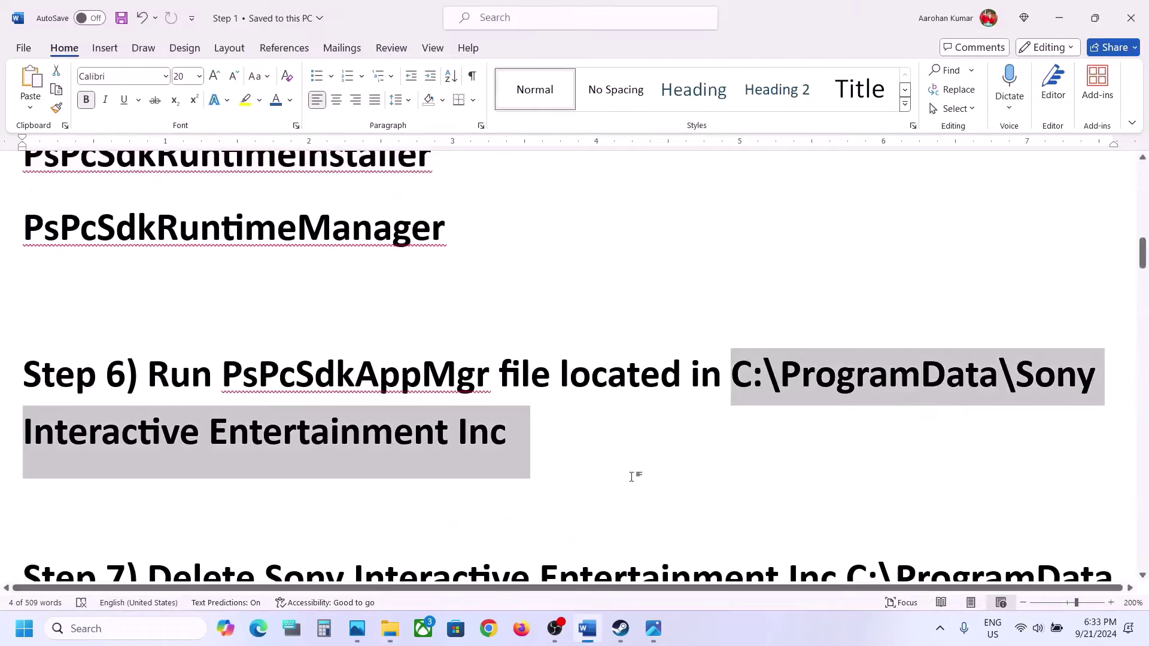
pyautogui.scroll(-3, 506, 413)
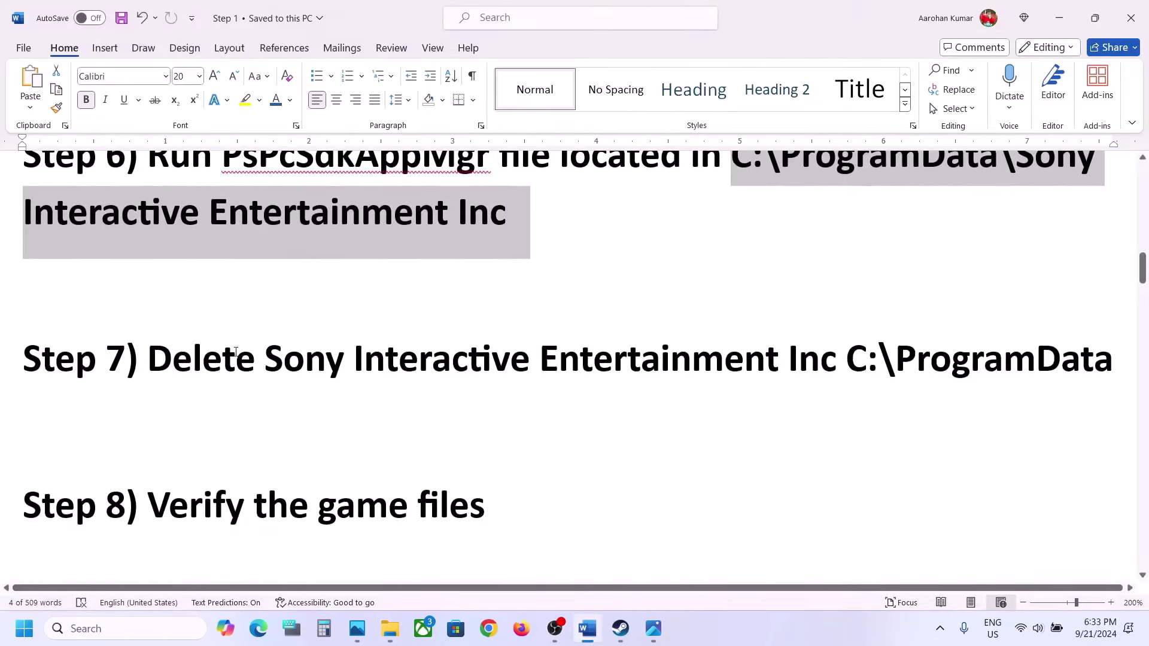
pyautogui.scroll(1, 235, 351)
pyautogui.moveTo(150, 421); pyautogui.dragTo(625, 429)
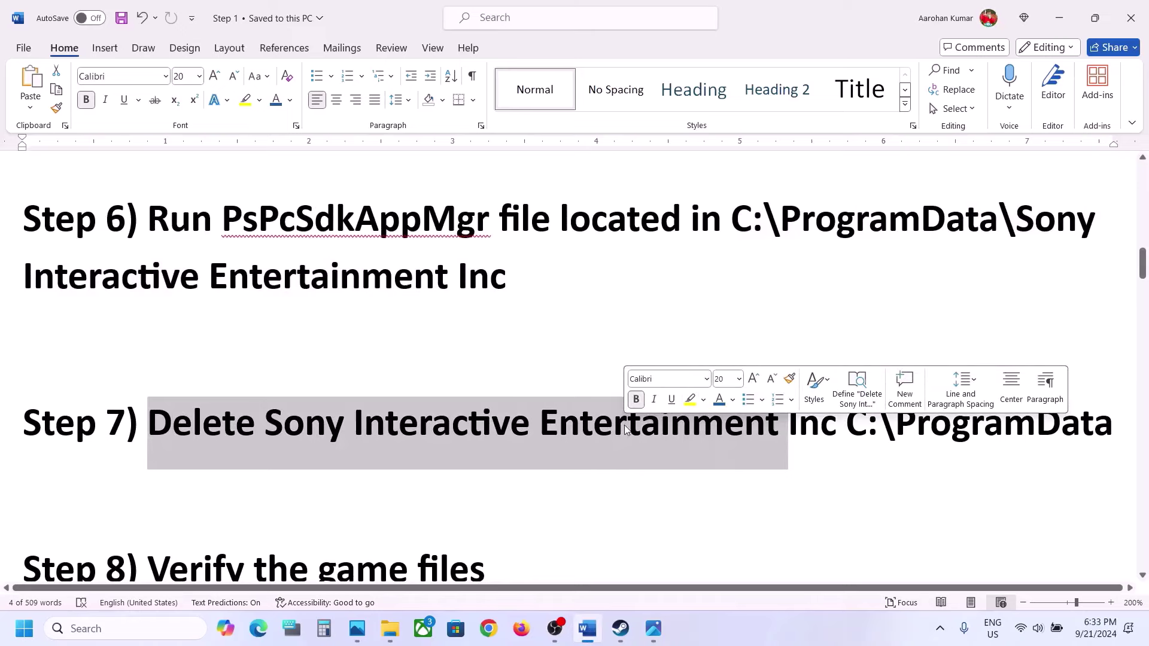
# Return to the 2.50.00.10 File Explorer window, go back up to ProgramData and try to delete the Sony Interactive Entertainment Inc folder.
pyautogui.click(390, 628)
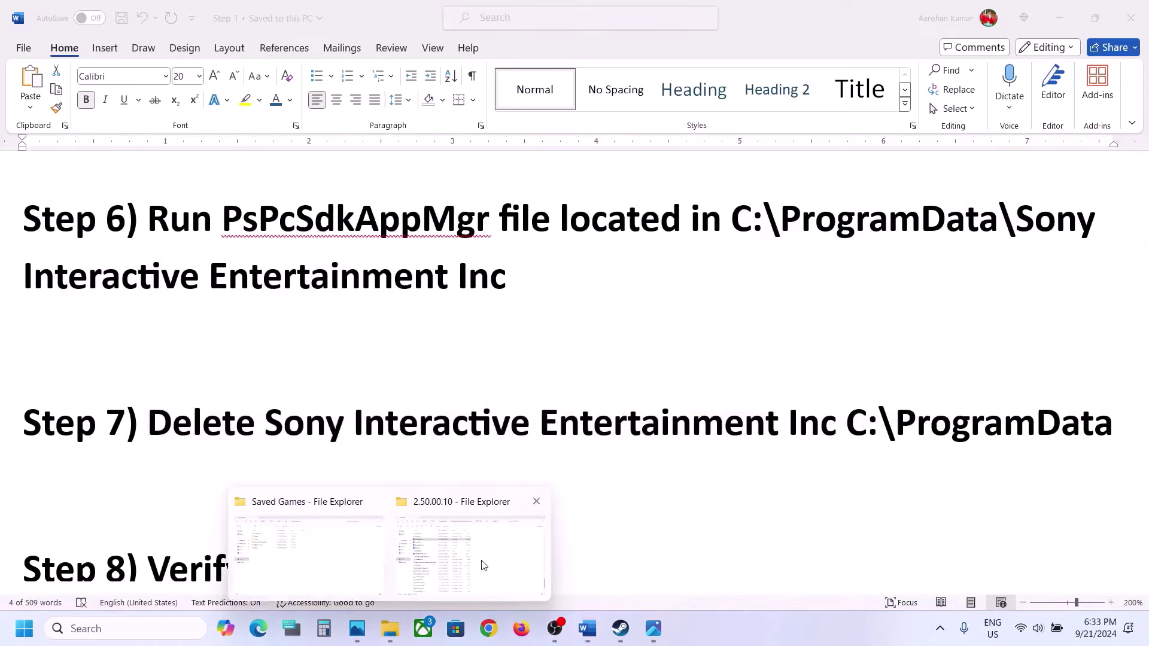
pyautogui.click(484, 565)
pyautogui.click(92, 41)
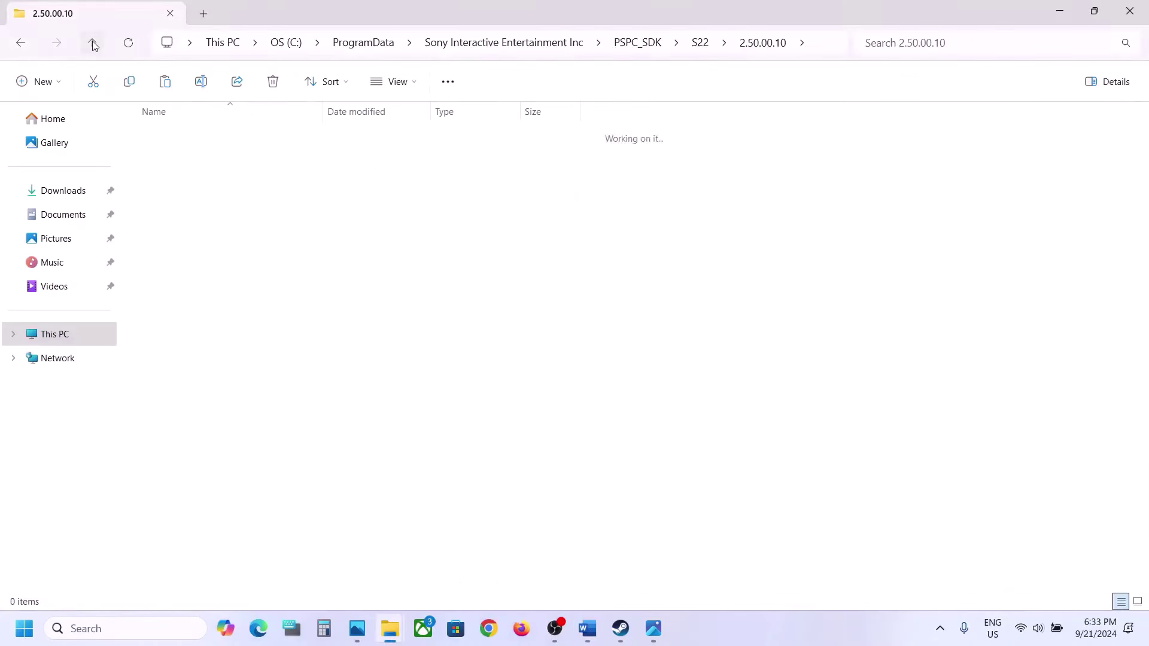
pyautogui.click(92, 41)
pyautogui.click(92, 40)
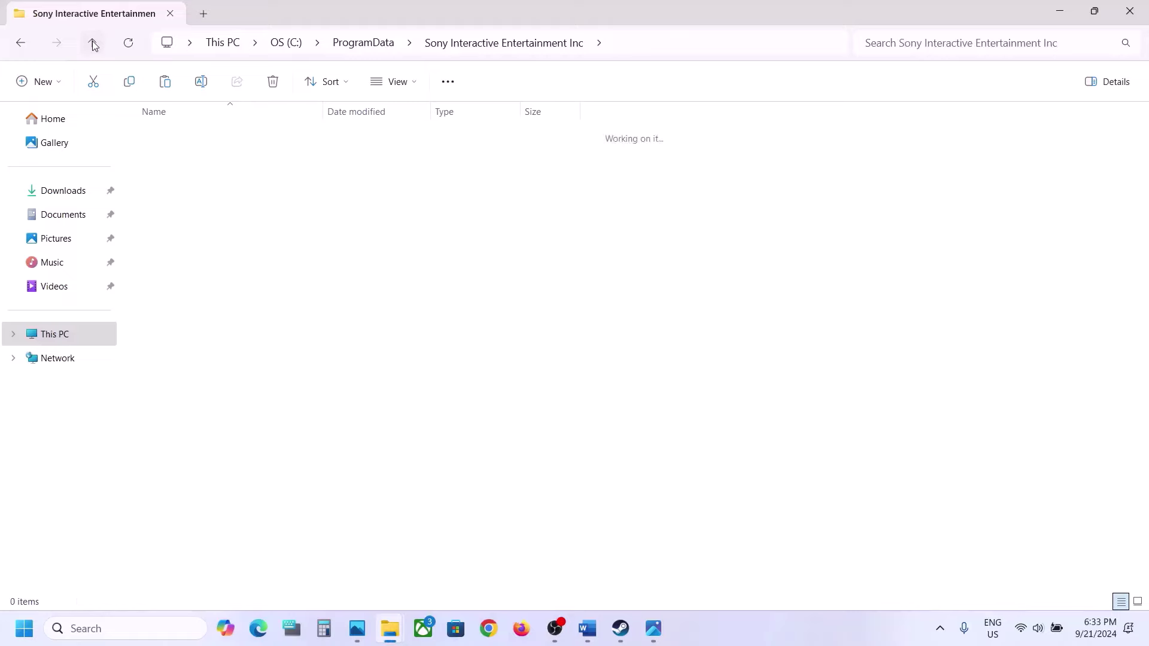
pyautogui.scroll(-4, 236, 361)
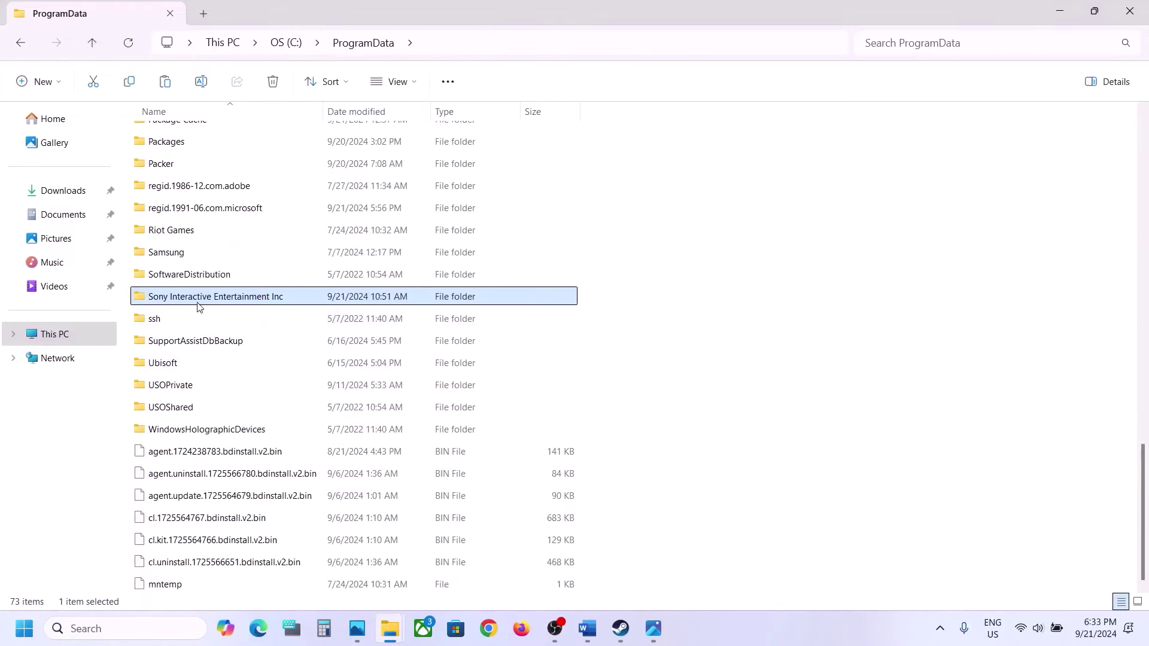
pyautogui.rightClick(195, 302)
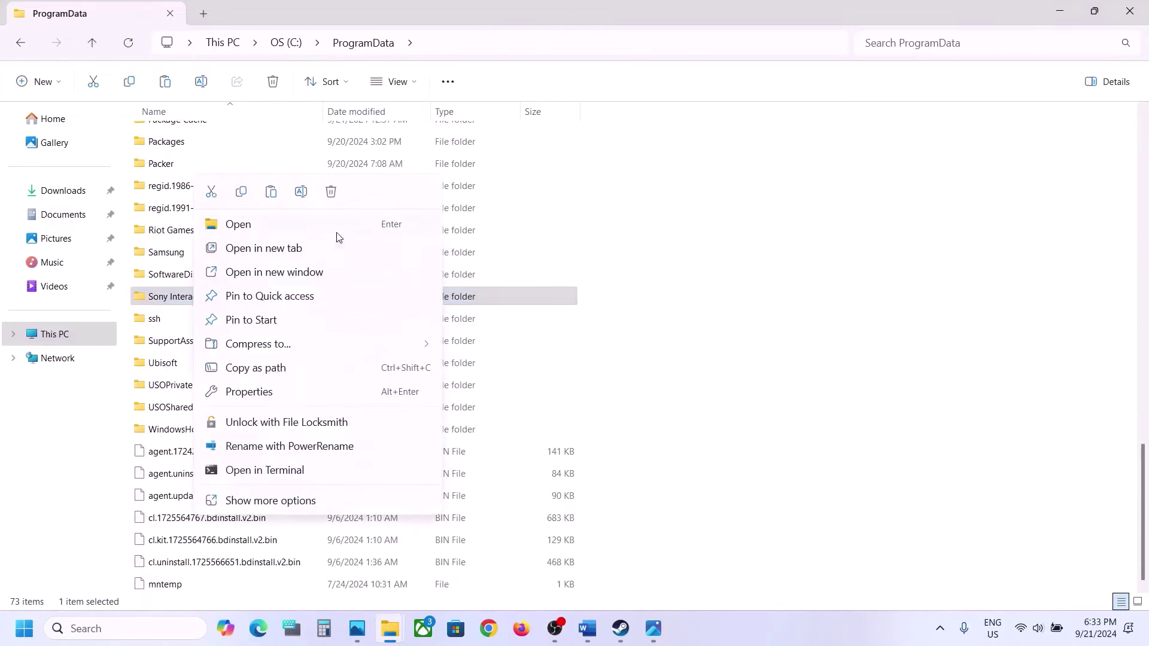
pyautogui.click(330, 192)
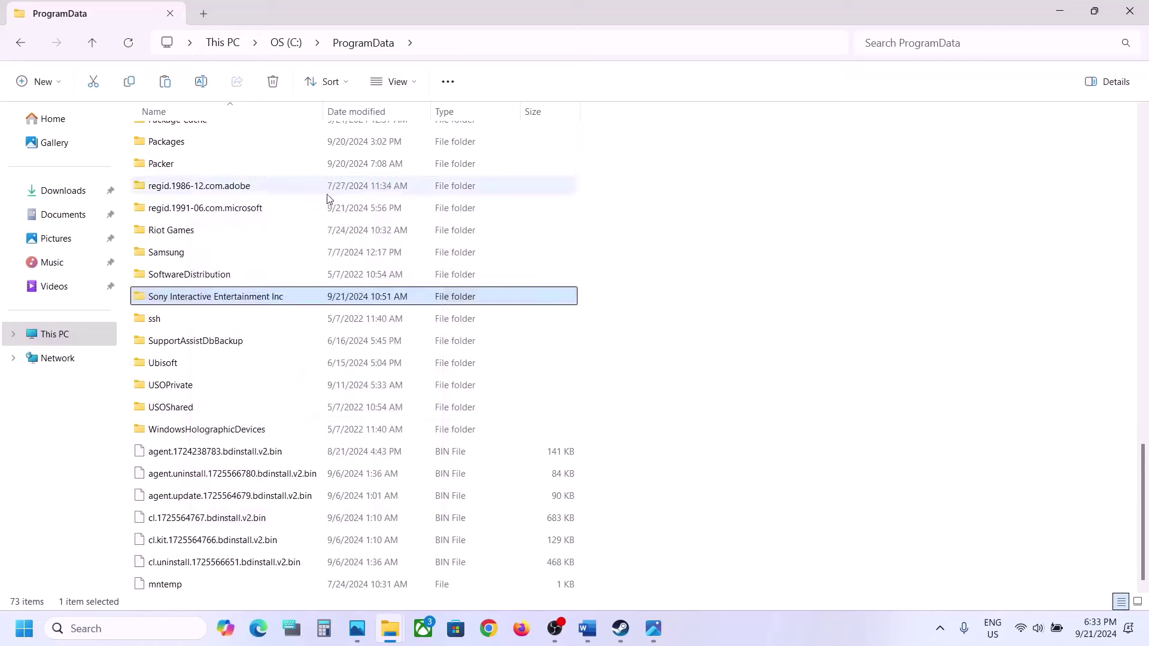
# Go back to the Word document and highlight the Step 8 text "Verify the game files".
pyautogui.click(621, 630)
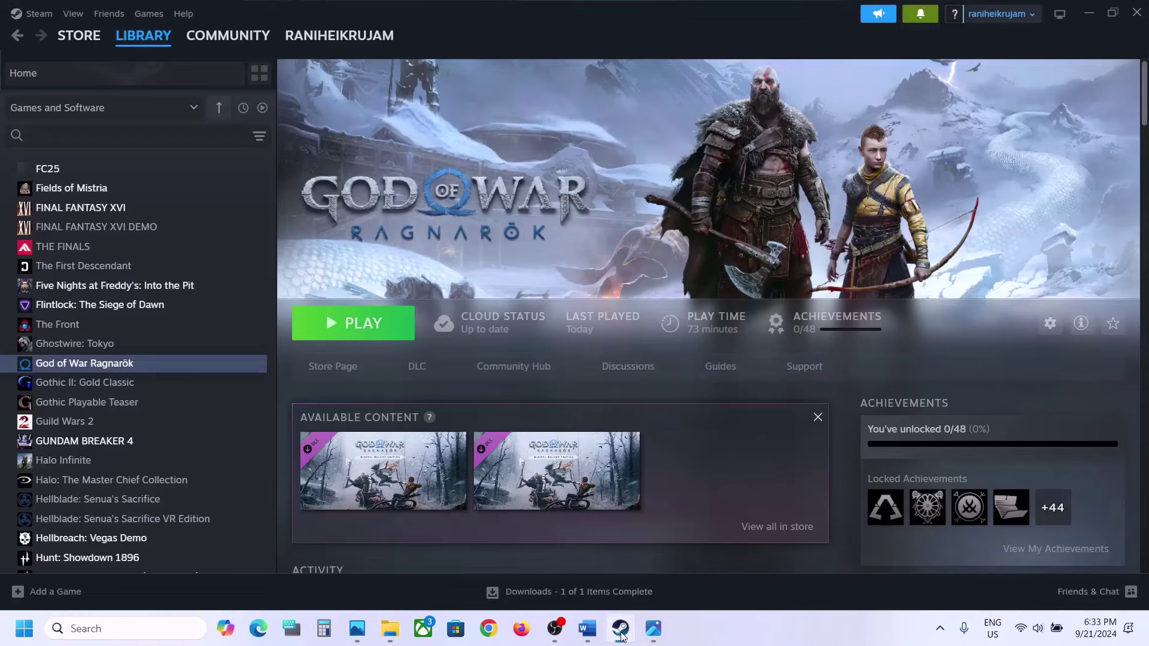
pyautogui.click(586, 628)
pyautogui.scroll(-2, 514, 390)
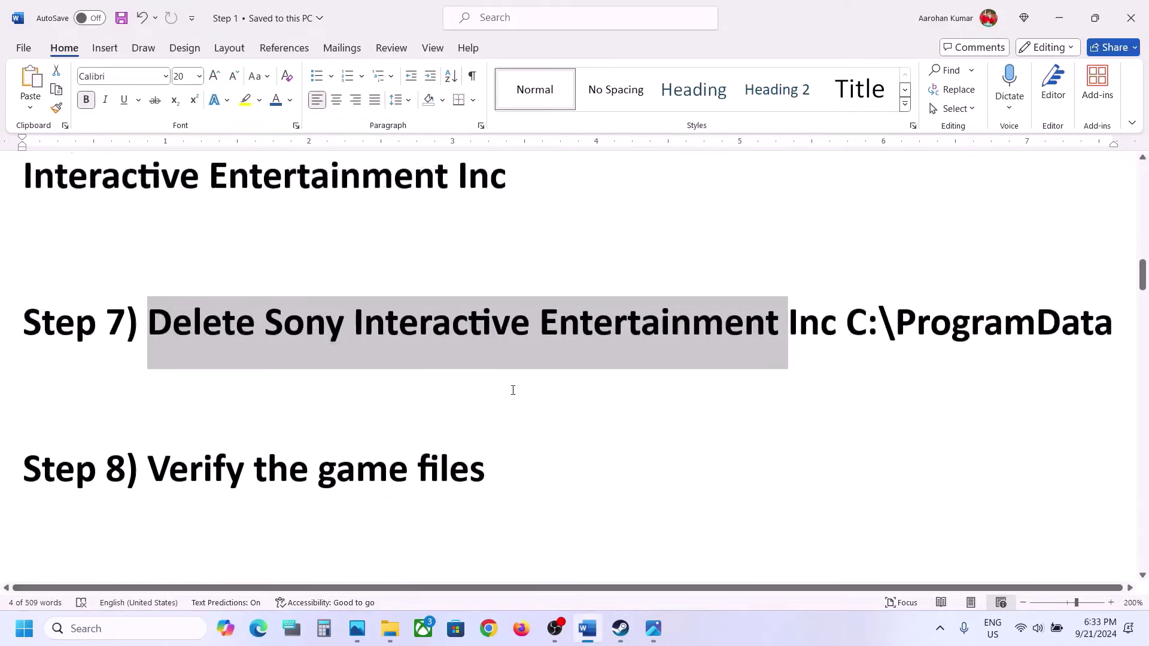
pyautogui.moveTo(149, 375); pyautogui.dragTo(510, 377)
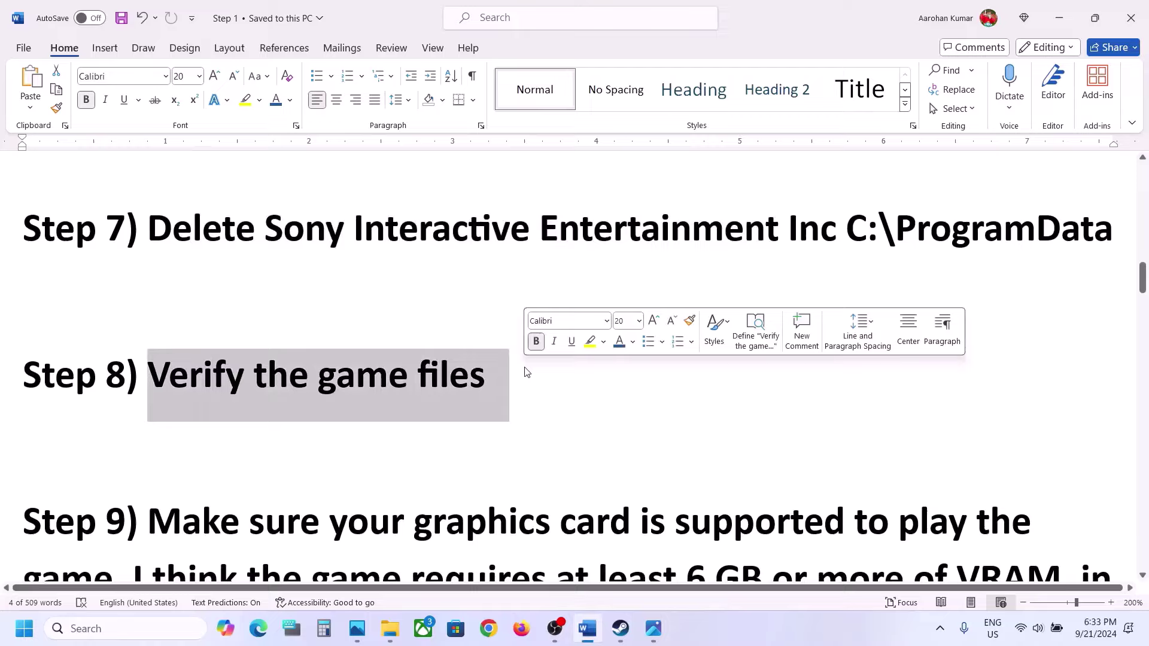
# Switch to Steam, view the integrity verification option in God of War Ragnarök's Installed Files properties, and close the properties.
pyautogui.click(631, 631)
pyautogui.rightClick(146, 364)
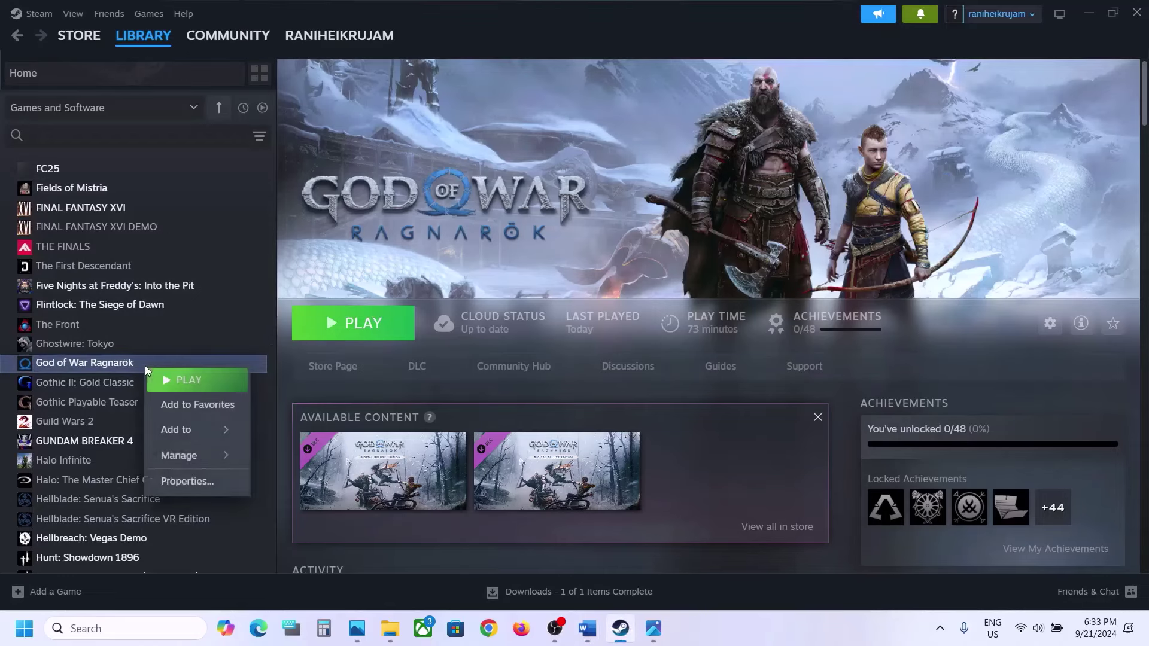
pyautogui.click(188, 480)
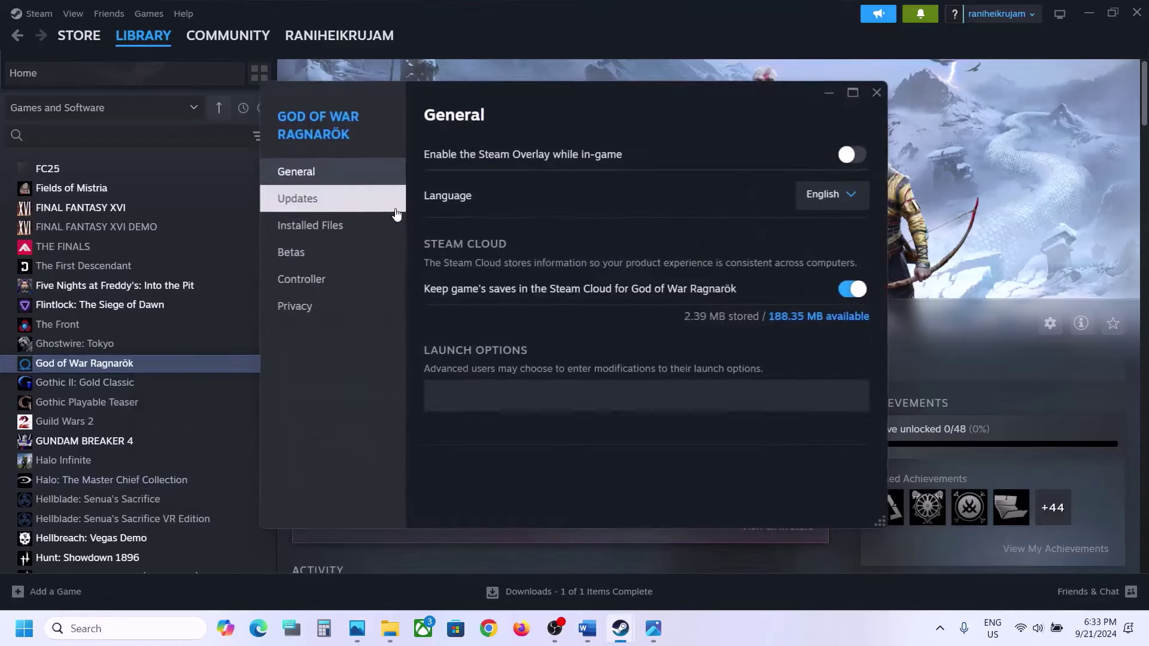
pyautogui.click(352, 227)
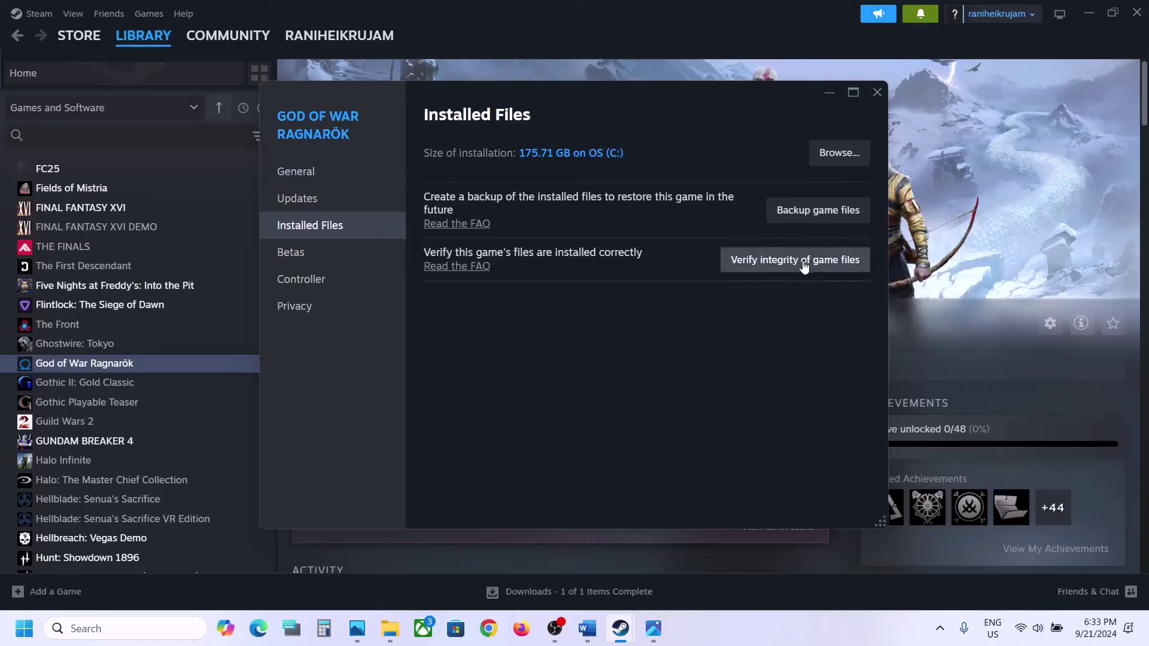
pyautogui.click(877, 95)
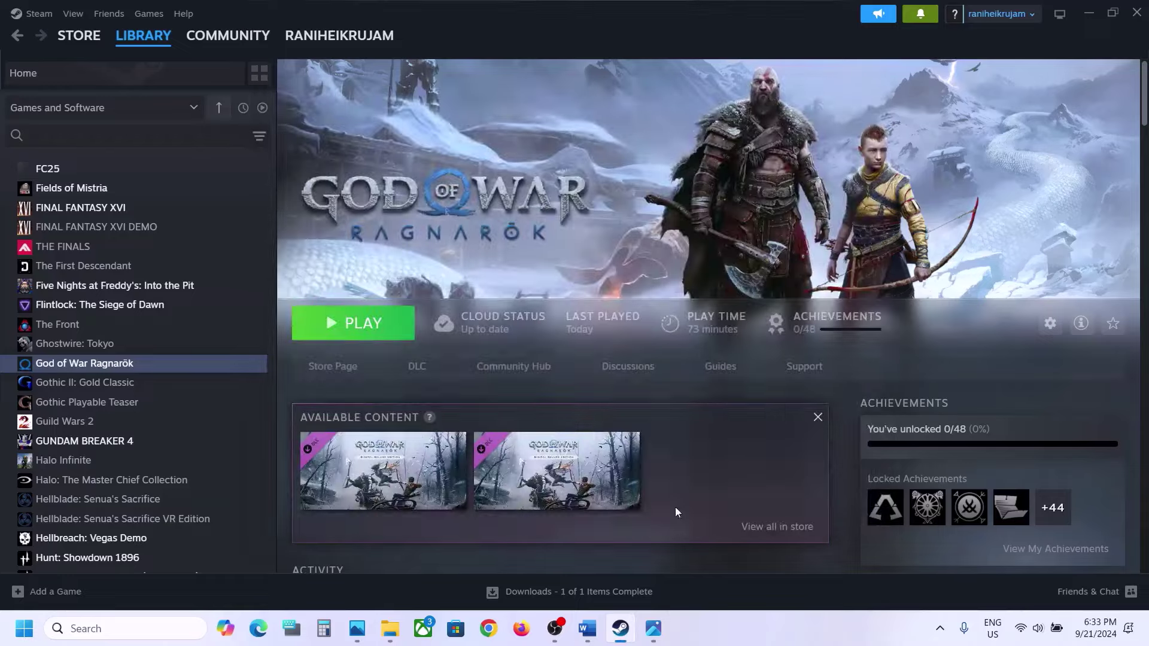
# Switch to the Word document and highlight "Make sure your graphics card is supported to play the game" in Step 9.
pyautogui.click(589, 629)
pyautogui.scroll(-3, 509, 431)
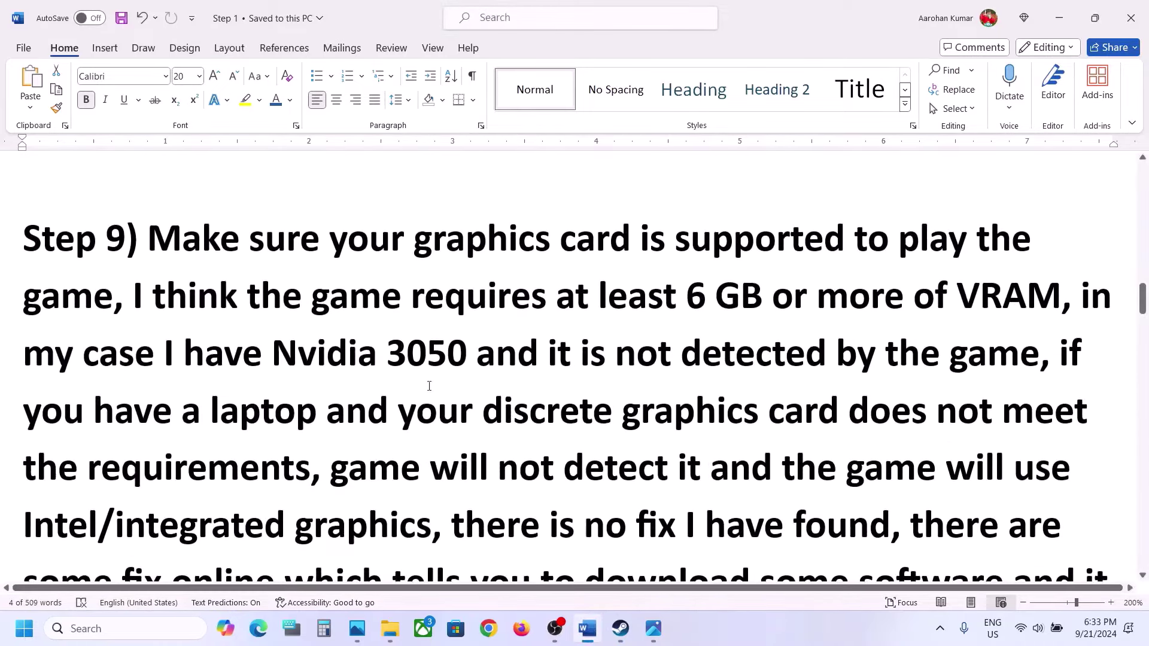
pyautogui.moveTo(146, 245); pyautogui.dragTo(113, 299)
# Open God of War Ragnarök's store page in Steam, examine the minimum graphics requirement under System Requirements, and minimize Steam.
pyautogui.click(620, 628)
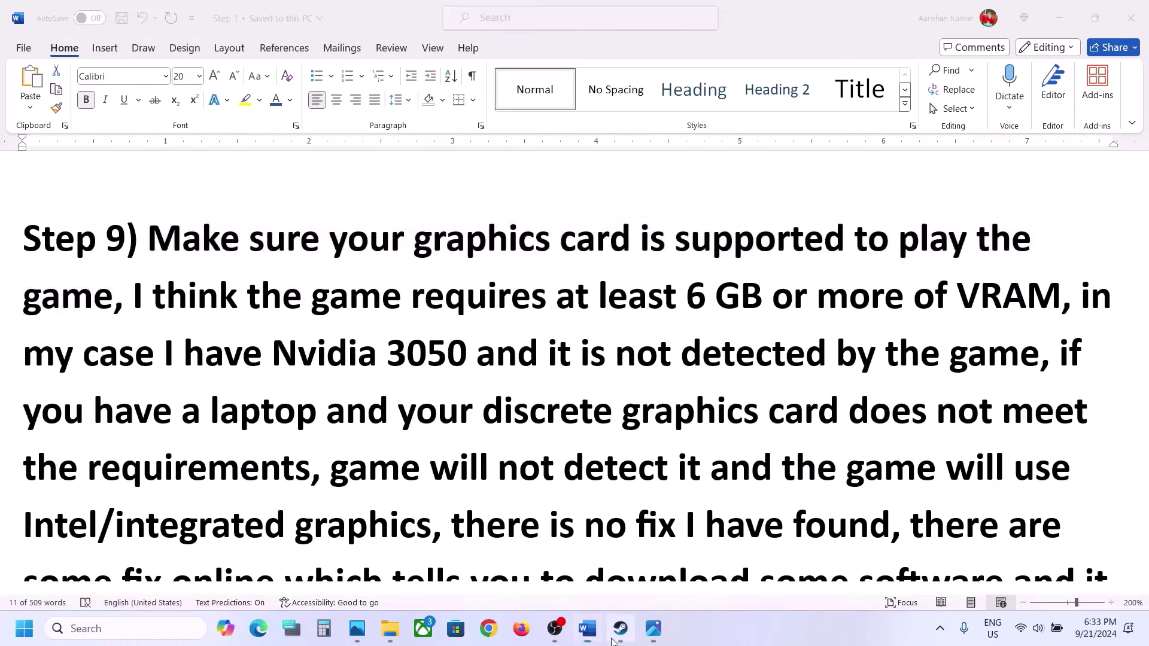
pyautogui.click(359, 371)
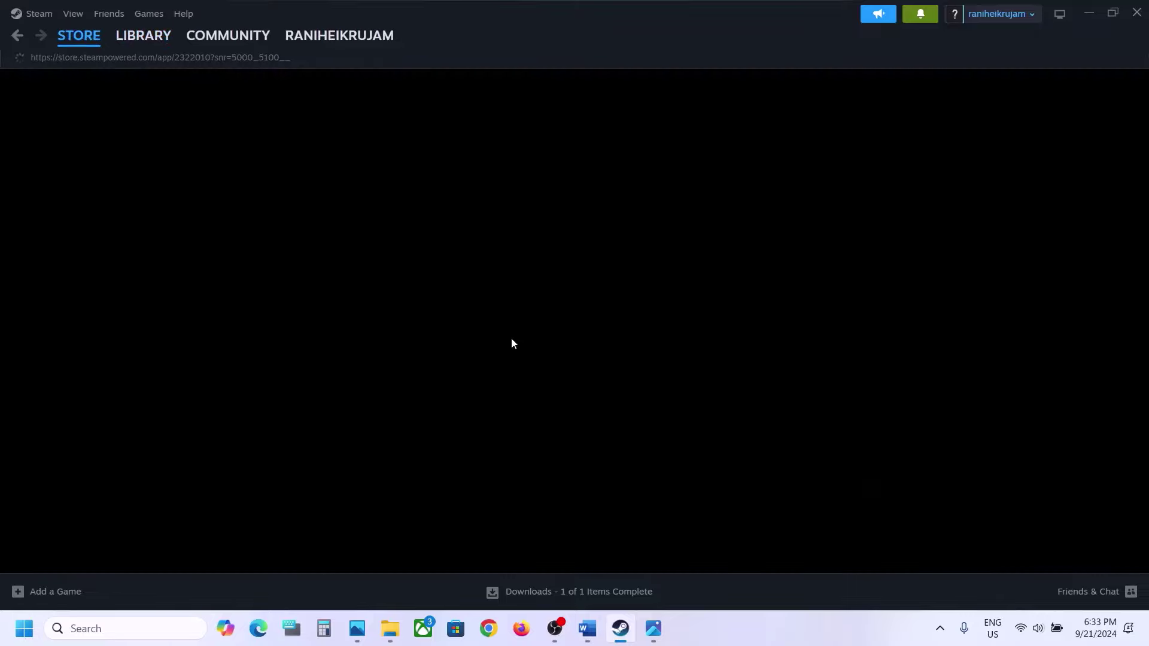
pyautogui.scroll(-20, 483, 353)
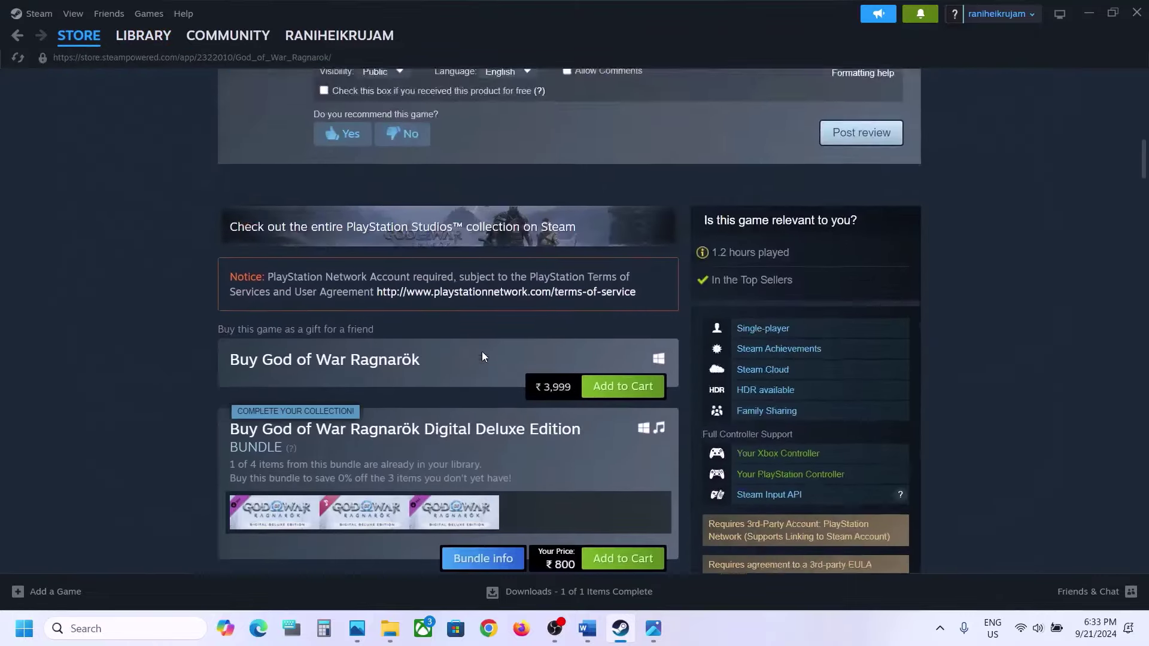
pyautogui.scroll(-15, 482, 353)
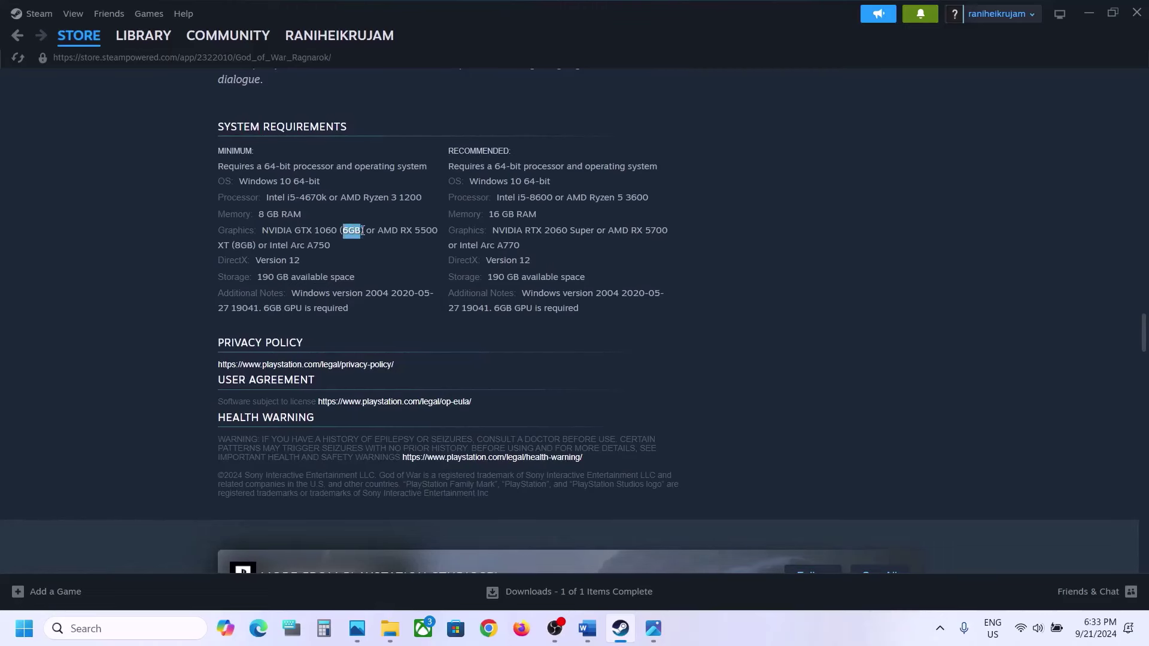
pyautogui.click(1089, 13)
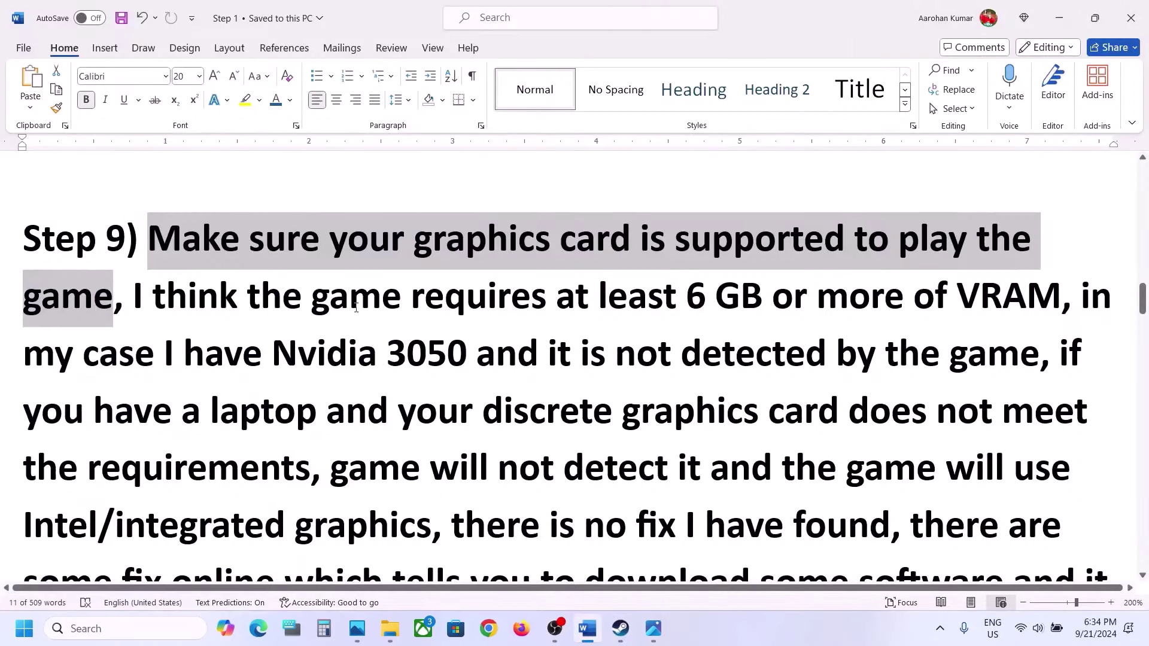
# Highlight the Step 9 phrases "game requires at least 6 GB or more of" and "have Nvidia 3050".
pyautogui.moveTo(341, 309); pyautogui.dragTo(955, 297)
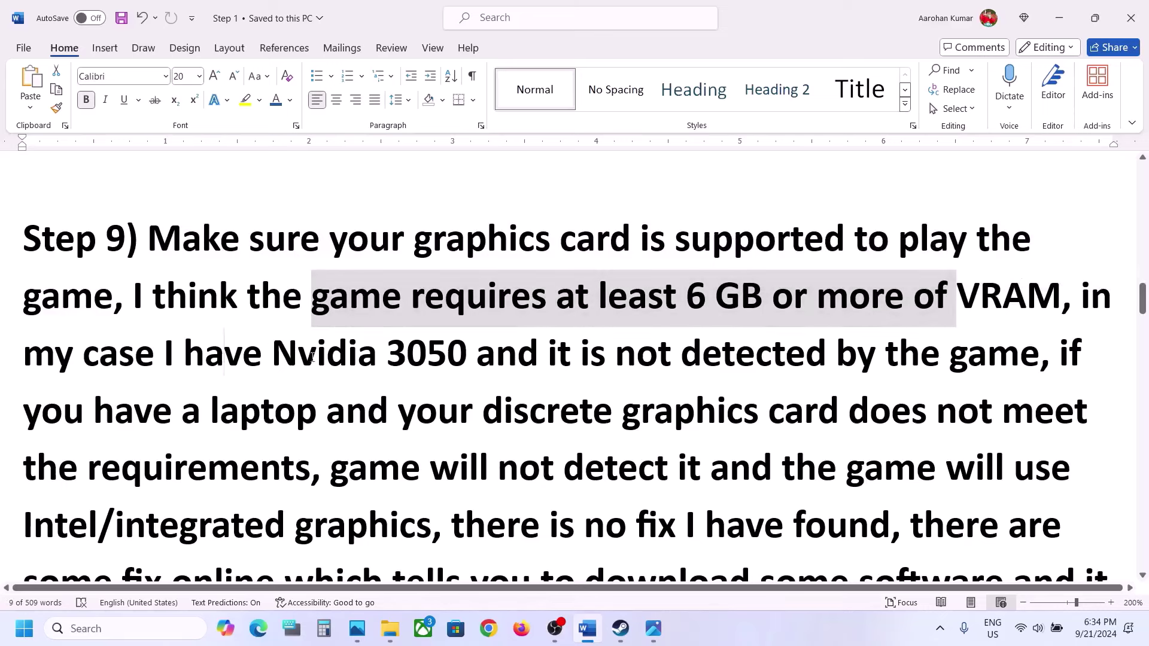
pyautogui.moveTo(232, 358); pyautogui.dragTo(472, 359)
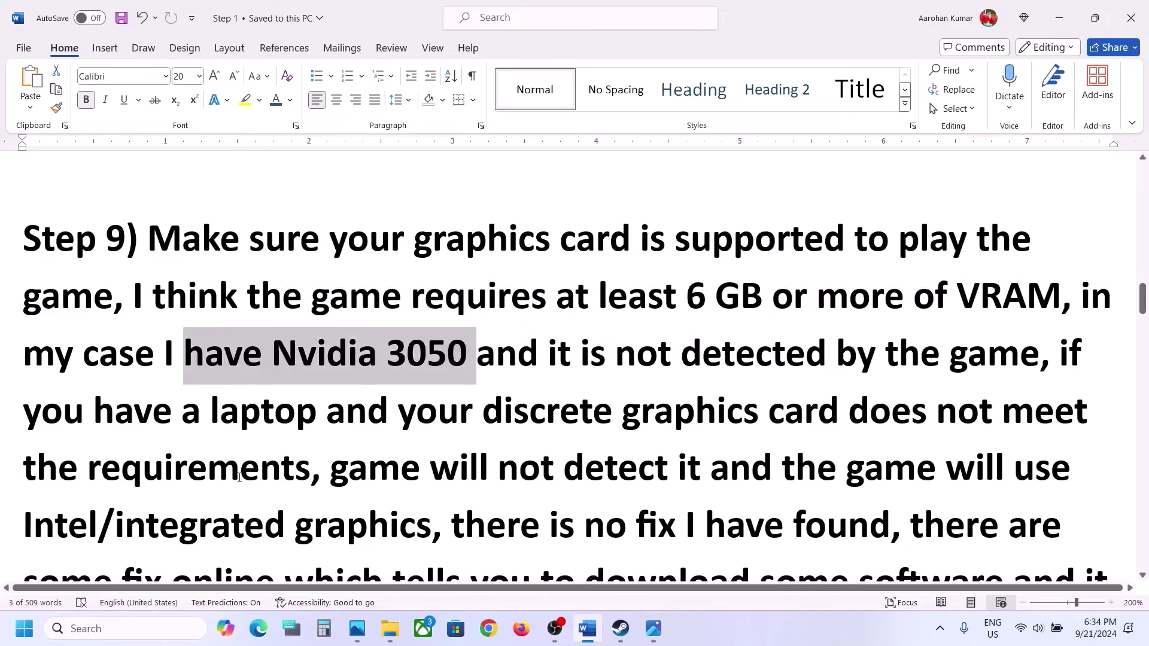
# Open Device Manager, inspect the Intel and NVIDIA graphics cards under Display adapters, and close it.
pyautogui.rightClick(24, 628)
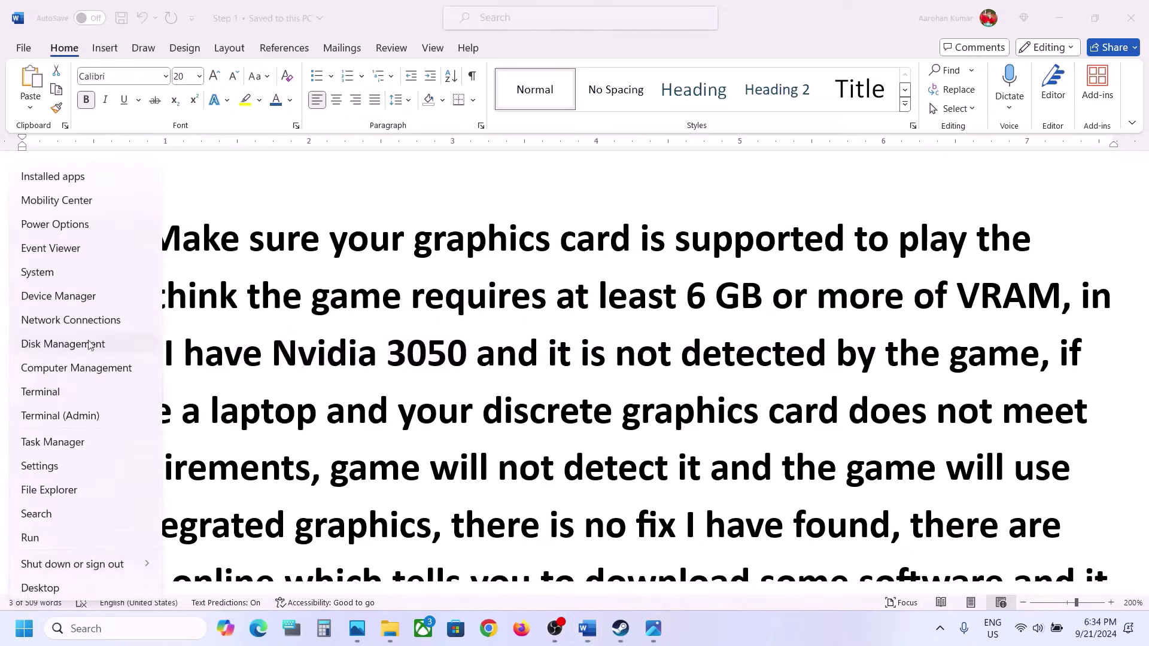
pyautogui.click(59, 297)
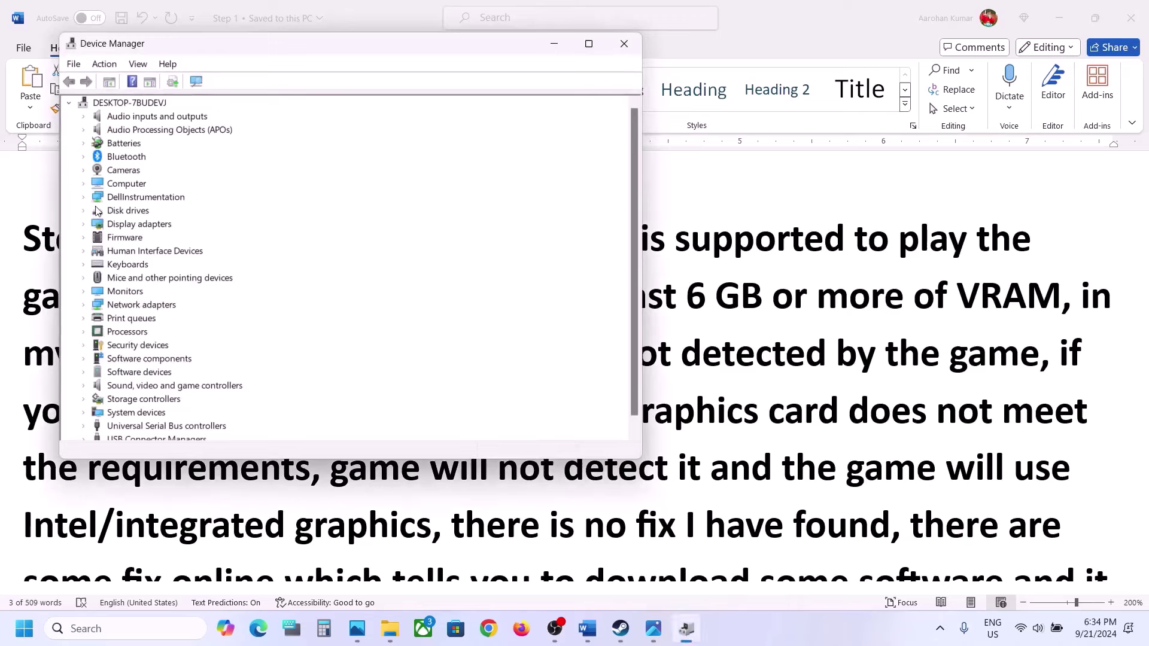
pyautogui.click(84, 225)
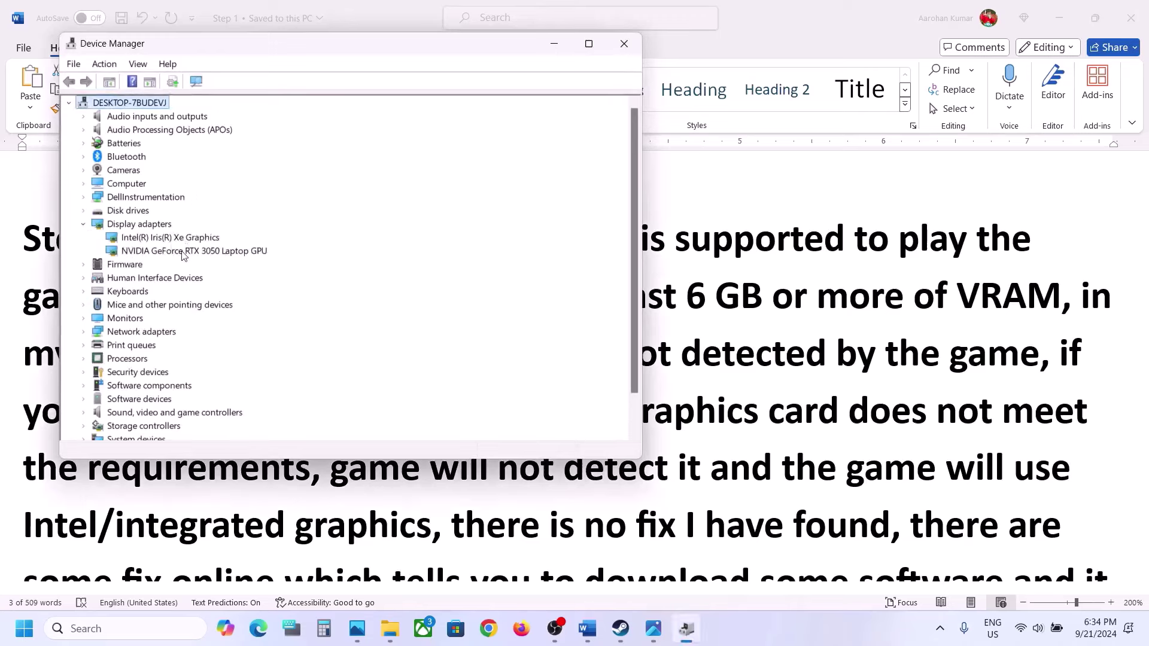
pyautogui.click(191, 251)
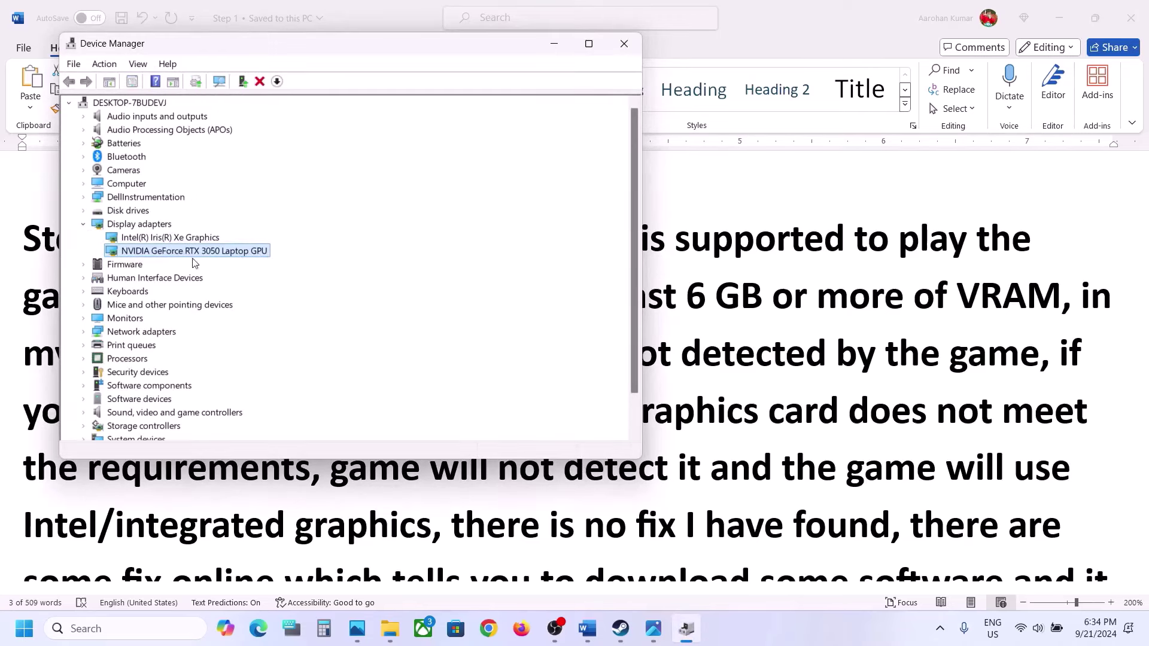
pyautogui.click(153, 238)
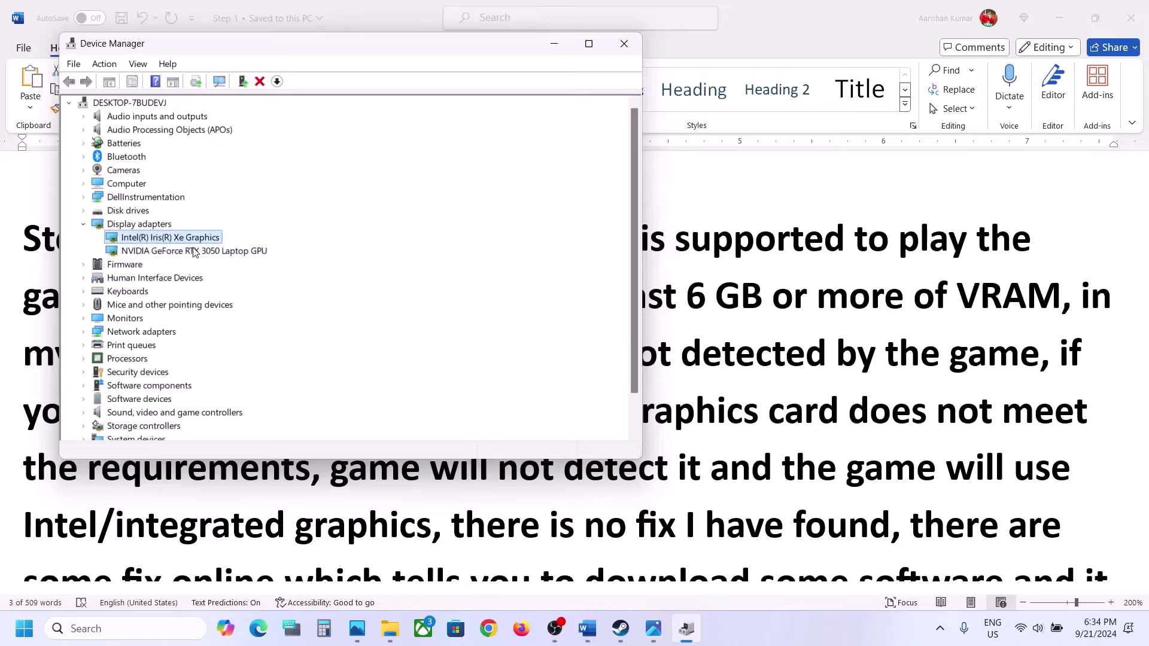
pyautogui.click(194, 251)
pyautogui.click(632, 42)
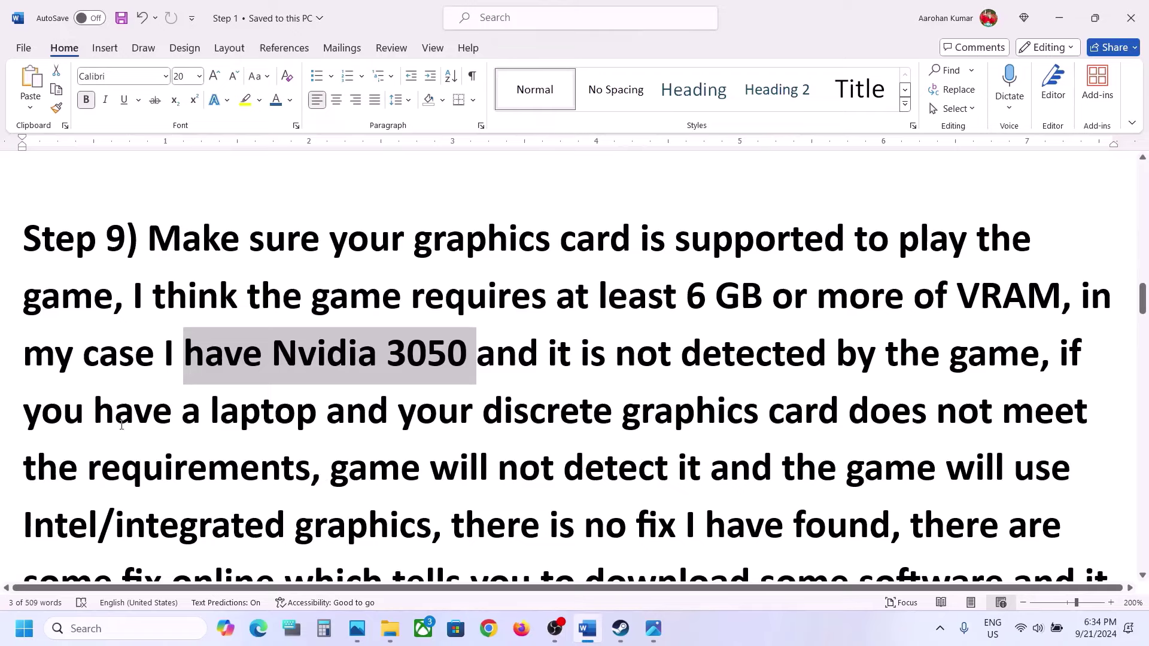
# Highlight the Step 9 passages about a discrete graphics card not meeting requirements and the game using integrated graphics.
pyautogui.moveTo(122, 425); pyautogui.dragTo(616, 419)
pyautogui.click(612, 419)
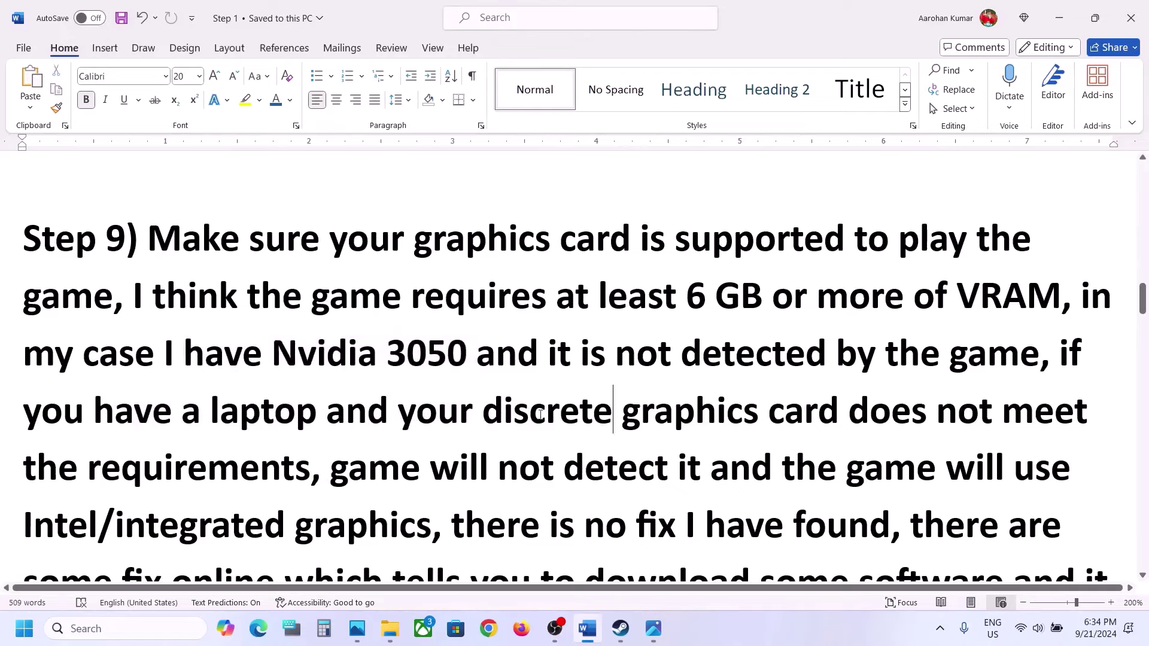
pyautogui.moveTo(539, 414); pyautogui.dragTo(991, 438)
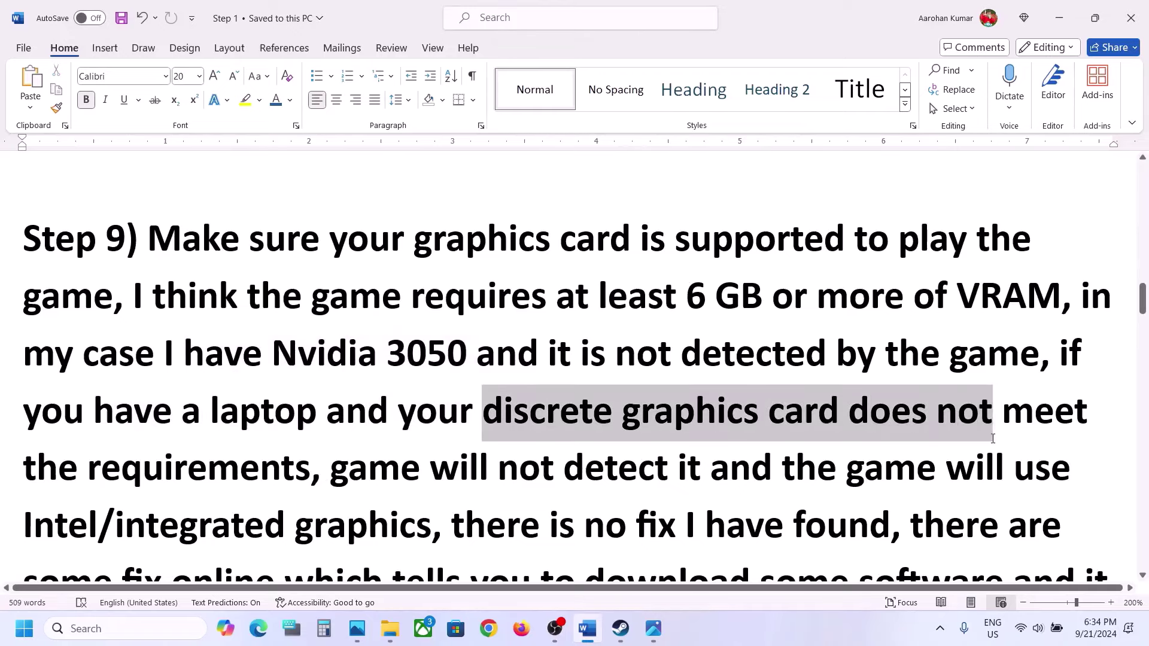
pyautogui.scroll(-2, 746, 338)
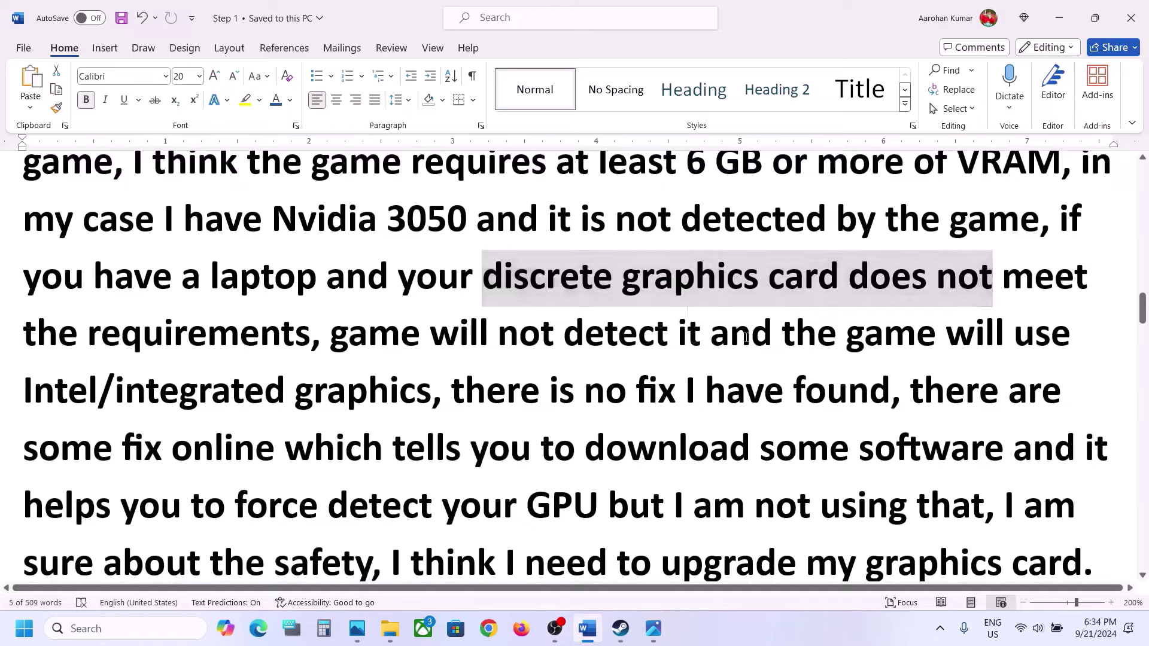
pyautogui.moveTo(677, 338); pyautogui.dragTo(946, 338)
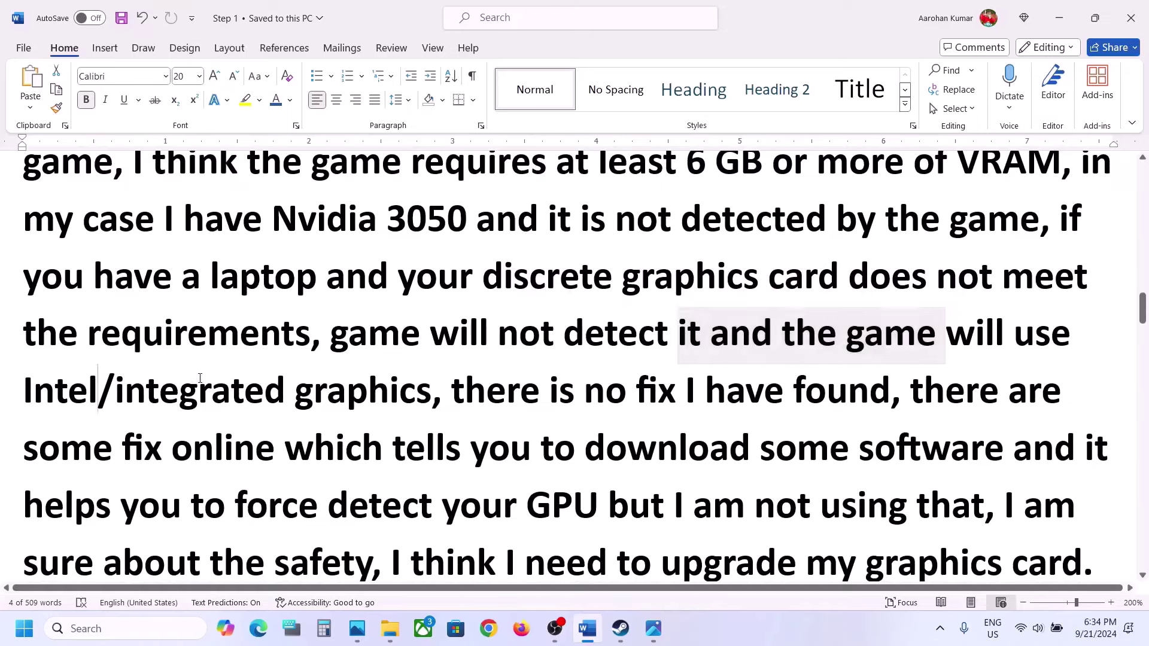
pyautogui.moveTo(200, 378); pyautogui.dragTo(320, 377)
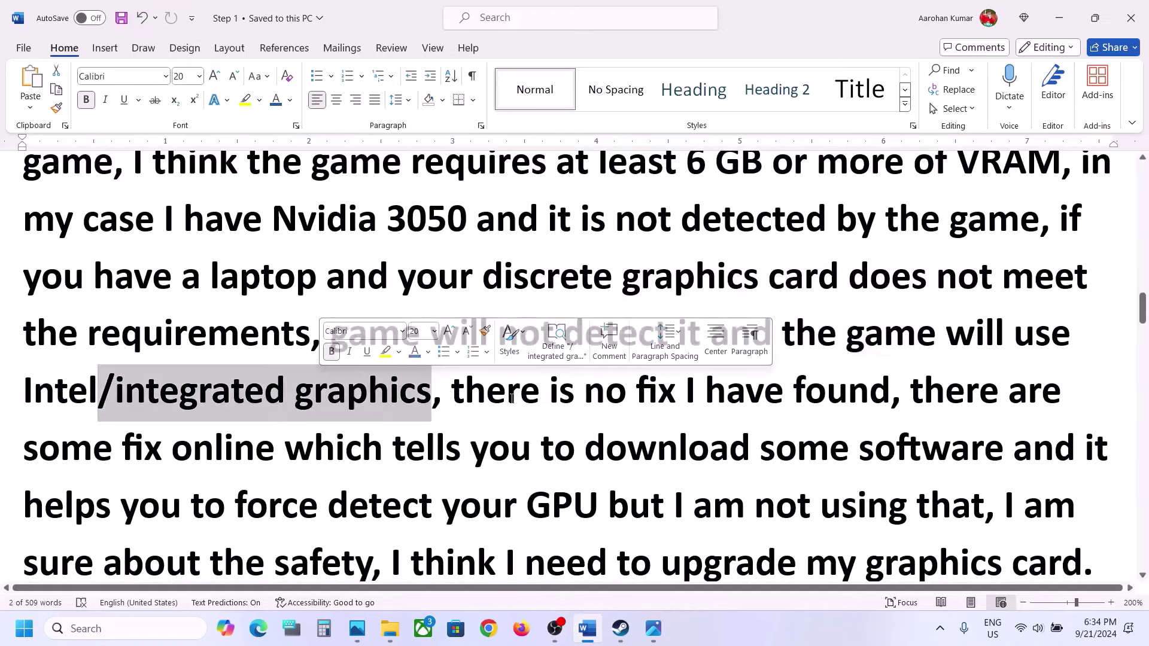
# Highlight the rest of Step 9 about no fix found, software that force detects the GPU, and upgrading the graphics card.
pyautogui.scroll(-2, 465, 300)
pyautogui.moveTo(465, 299); pyautogui.dragTo(628, 310)
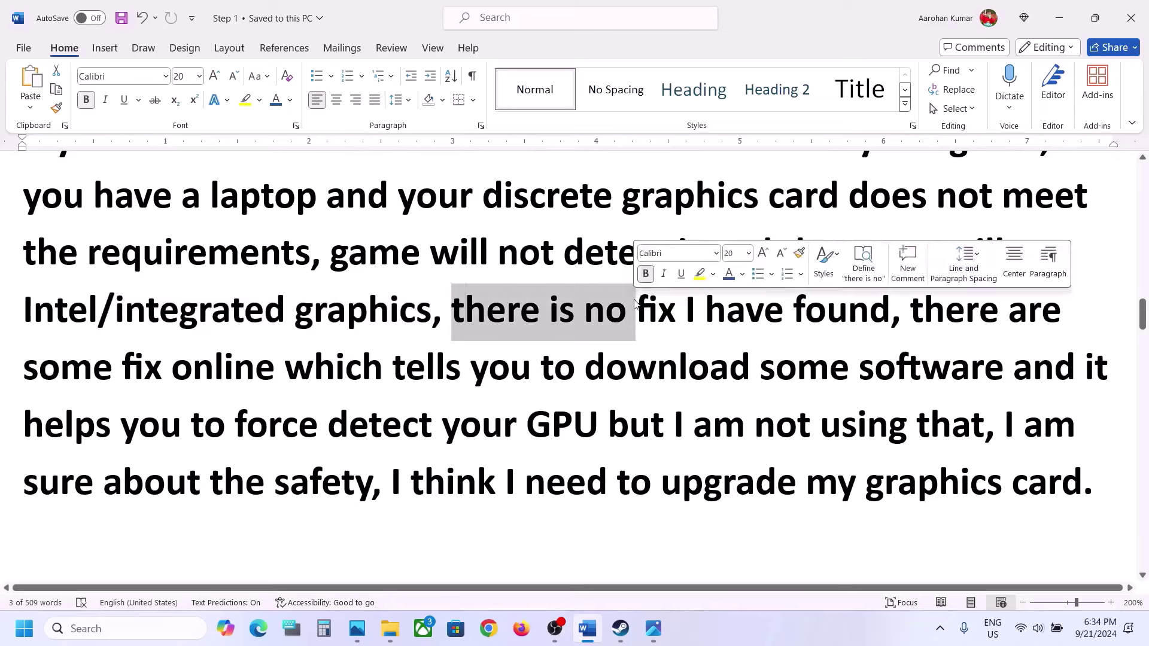
pyautogui.moveTo(164, 362); pyautogui.dragTo(813, 371)
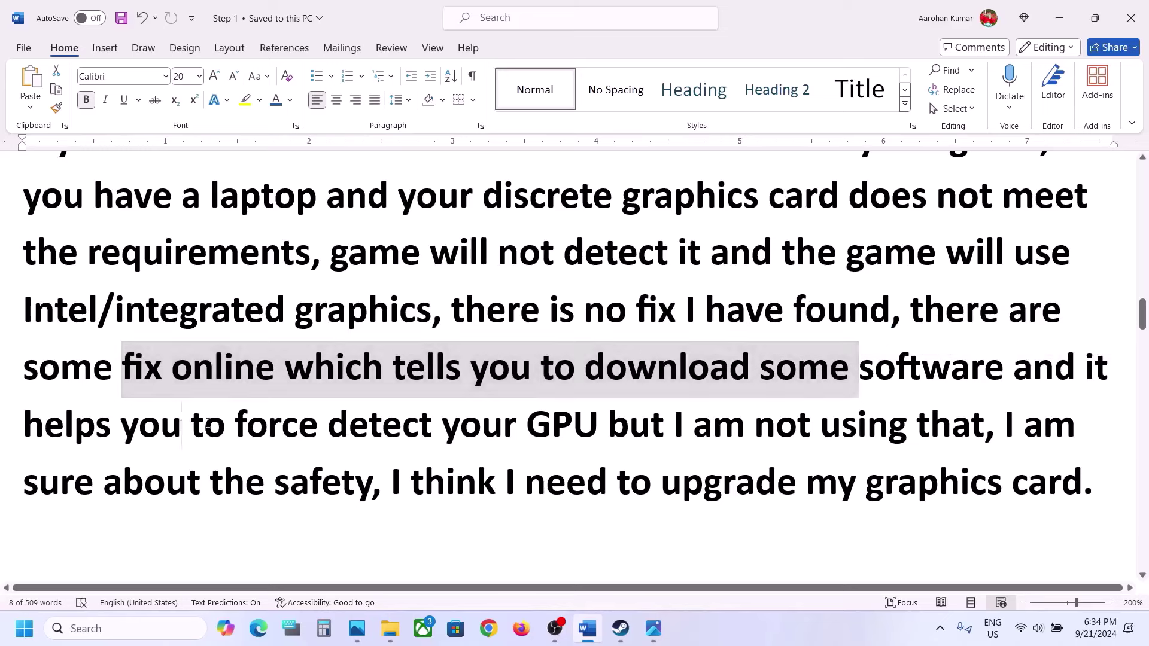
pyautogui.moveTo(182, 425); pyautogui.dragTo(621, 429)
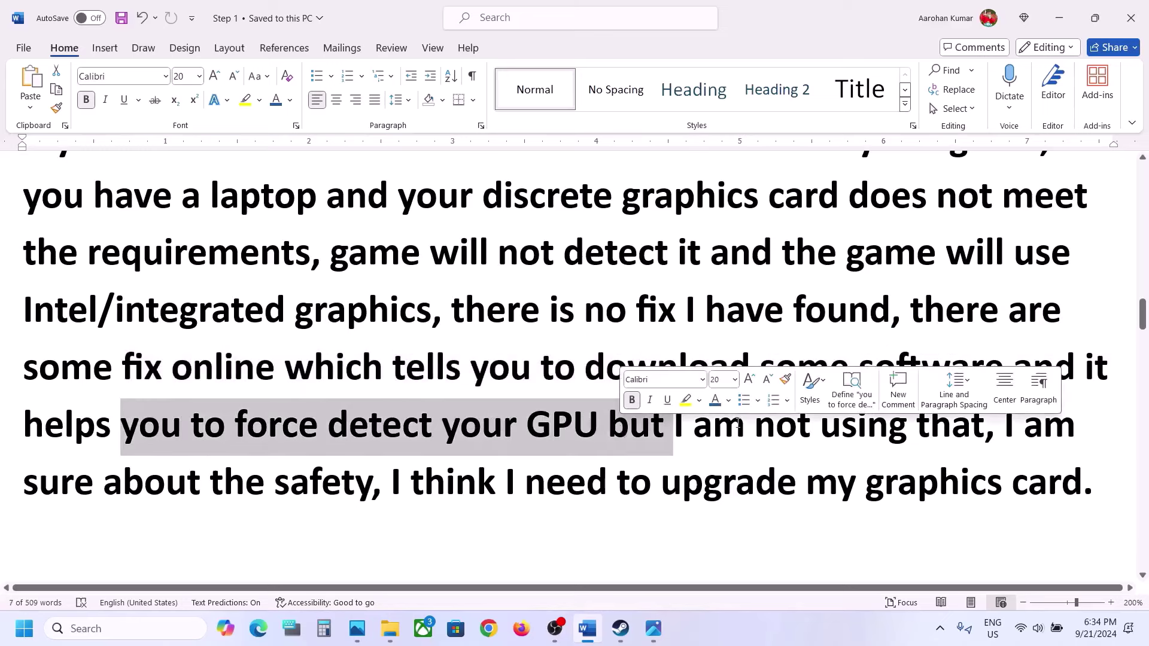
pyautogui.moveTo(738, 426); pyautogui.dragTo(940, 419)
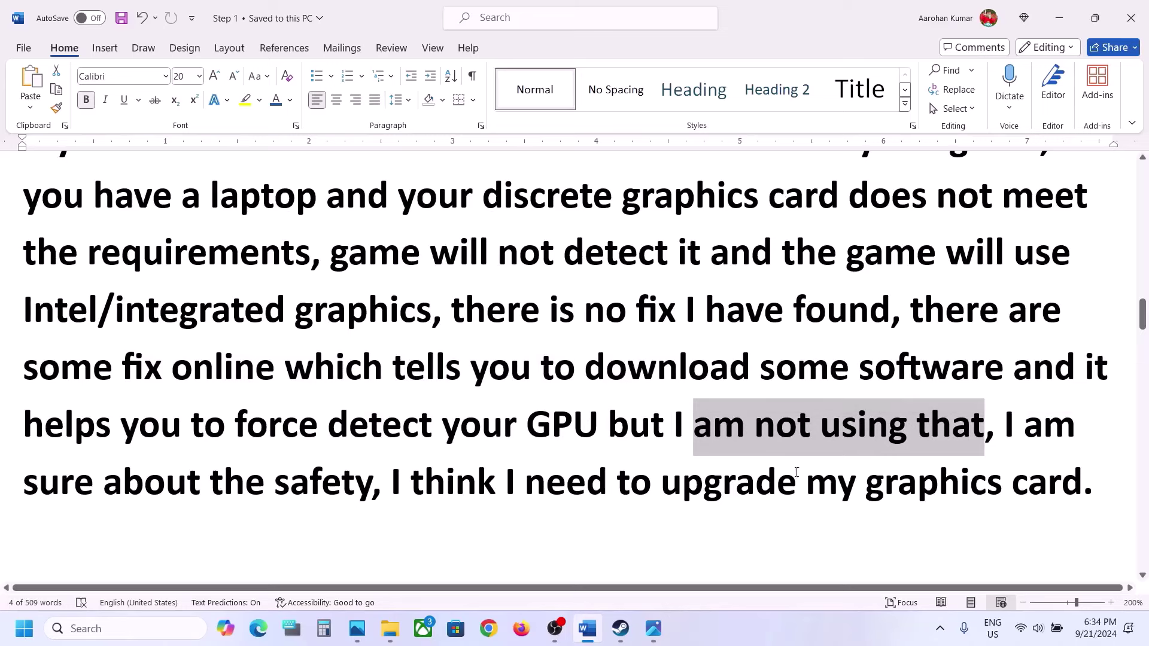
pyautogui.moveTo(579, 486); pyautogui.dragTo(1039, 489)
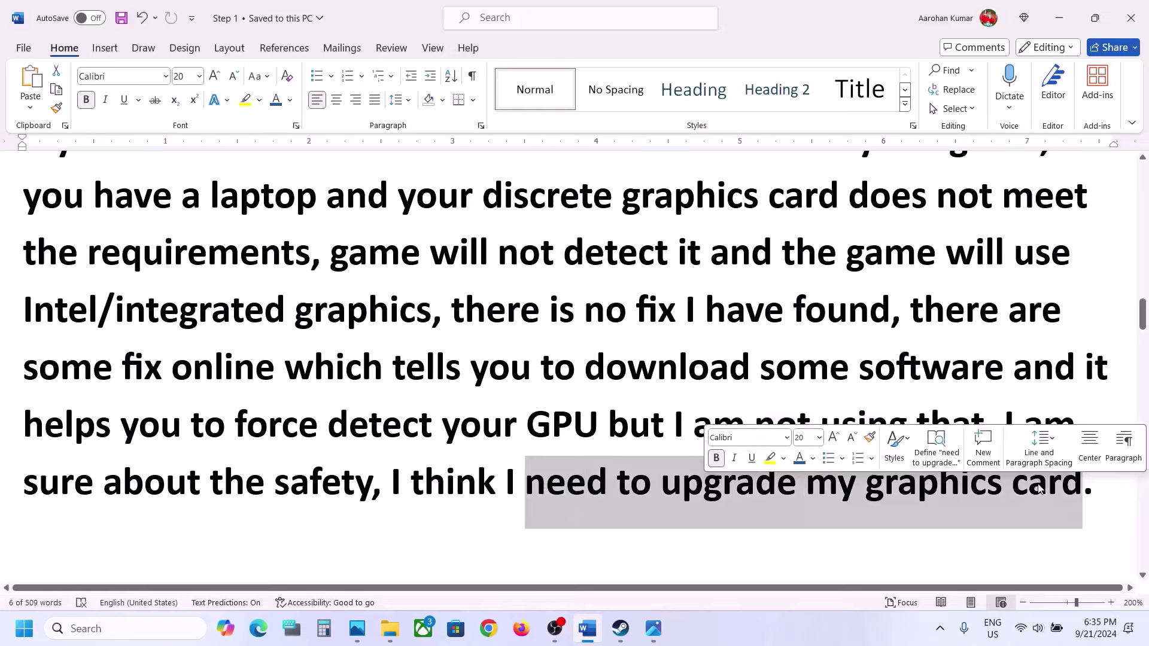
pyautogui.click(531, 400)
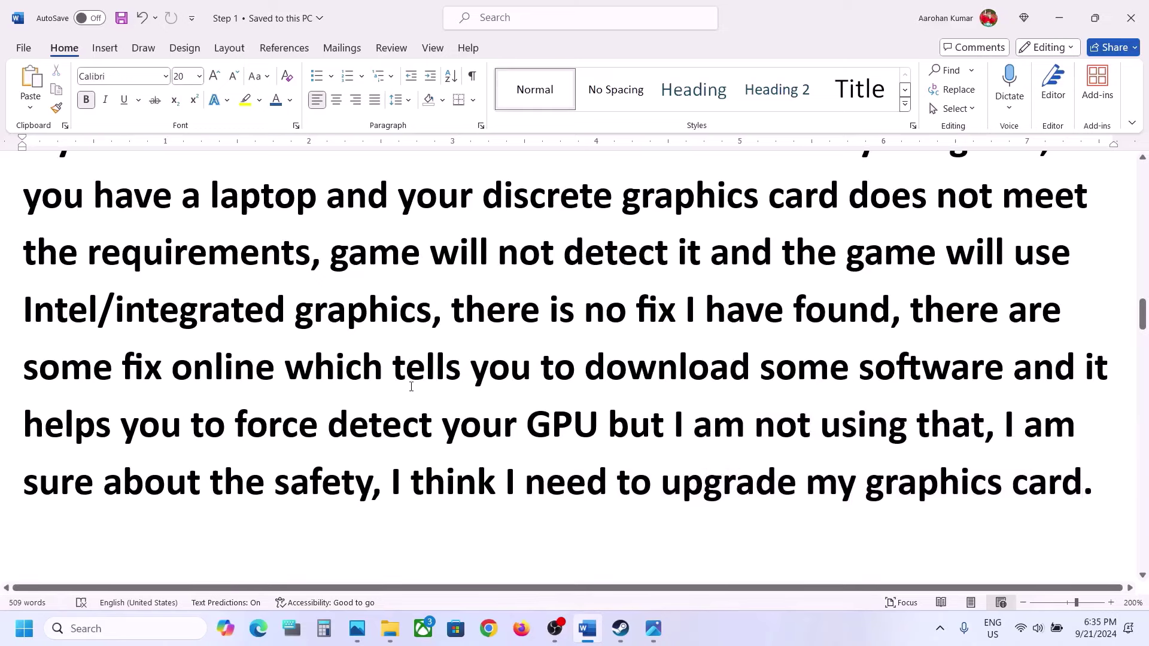
pyautogui.moveTo(411, 386); pyautogui.dragTo(764, 461)
pyautogui.click(769, 461)
# Go to Step 10 and highlight "clean installation of graphics driver" and parts of the NVIDIA and AMD links.
pyautogui.scroll(-5, 418, 408)
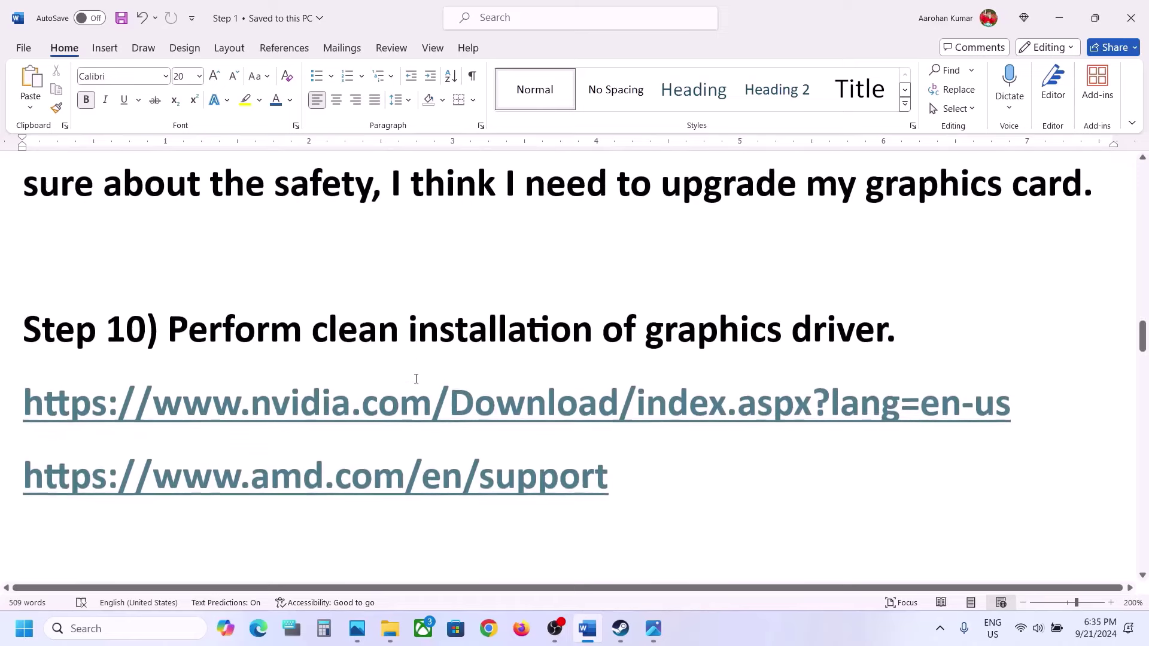
pyautogui.moveTo(376, 318); pyautogui.dragTo(884, 333)
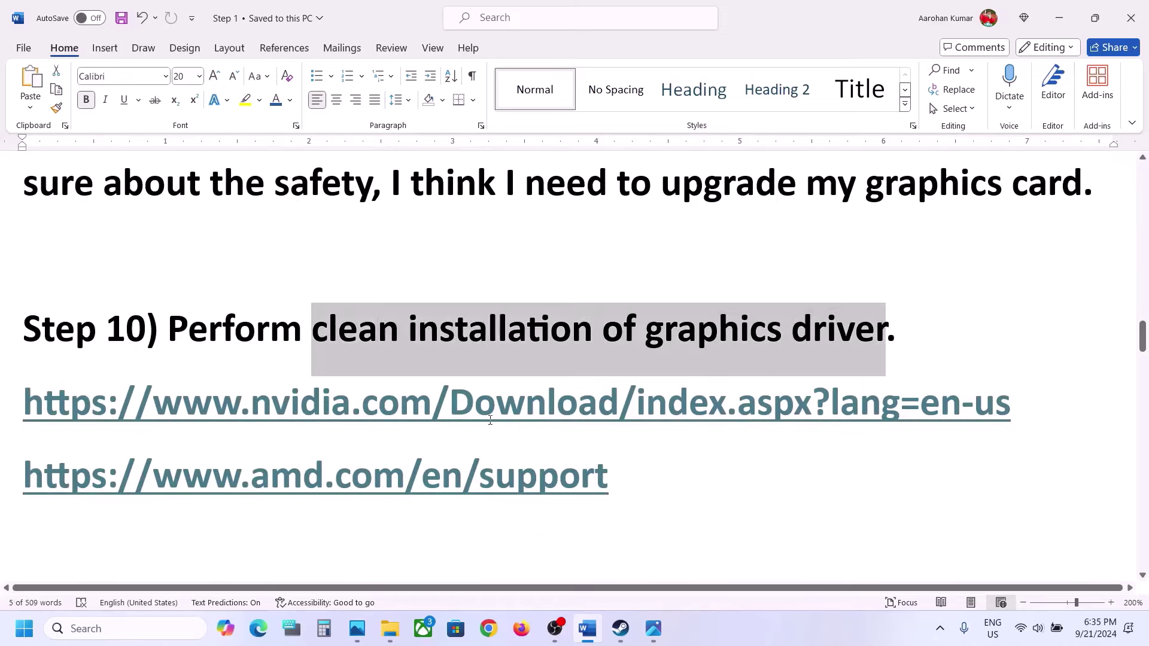
pyautogui.moveTo(324, 400); pyautogui.dragTo(526, 401)
pyautogui.moveTo(1011, 402); pyautogui.dragTo(719, 381)
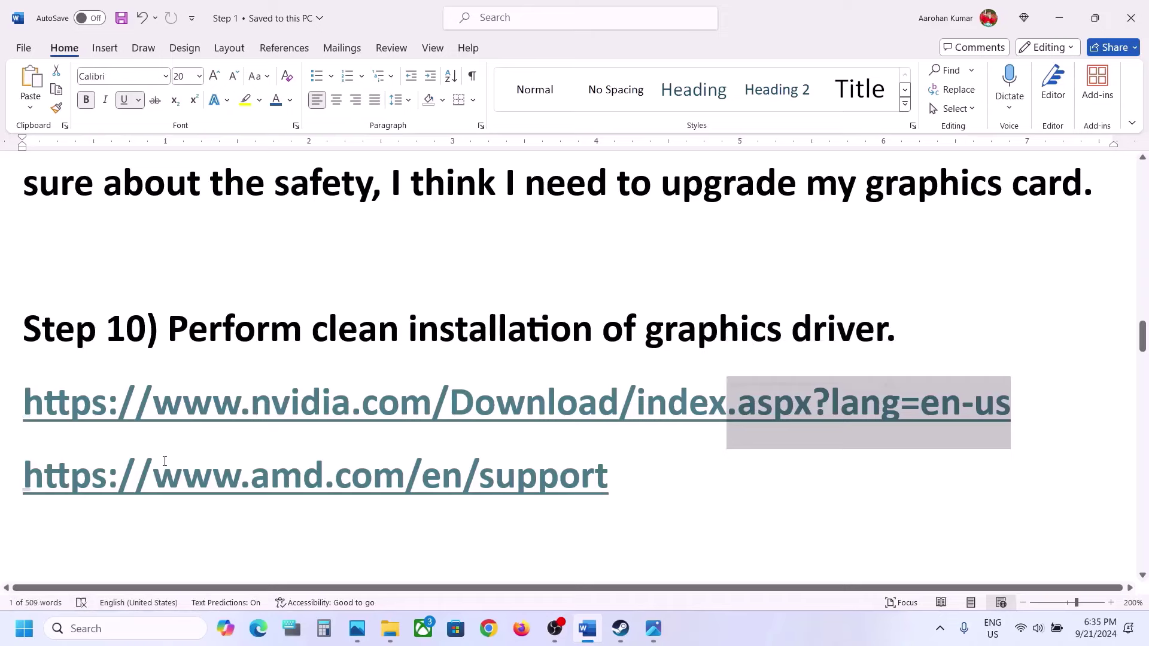
pyautogui.moveTo(154, 476); pyautogui.dragTo(487, 454)
# Switch to the NVIDIA drivers page in Chrome and choose GeForce and GeForce RTX 30 Series (Notebooks) in Manual Driver Search.
pyautogui.click(756, 630)
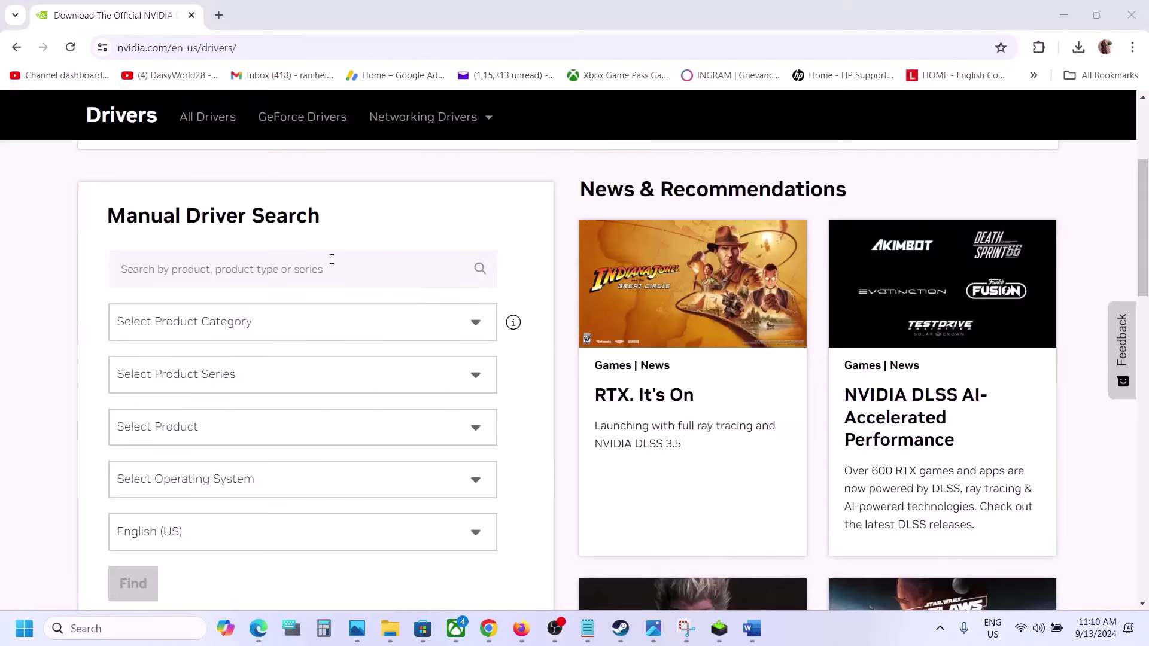
pyautogui.click(239, 326)
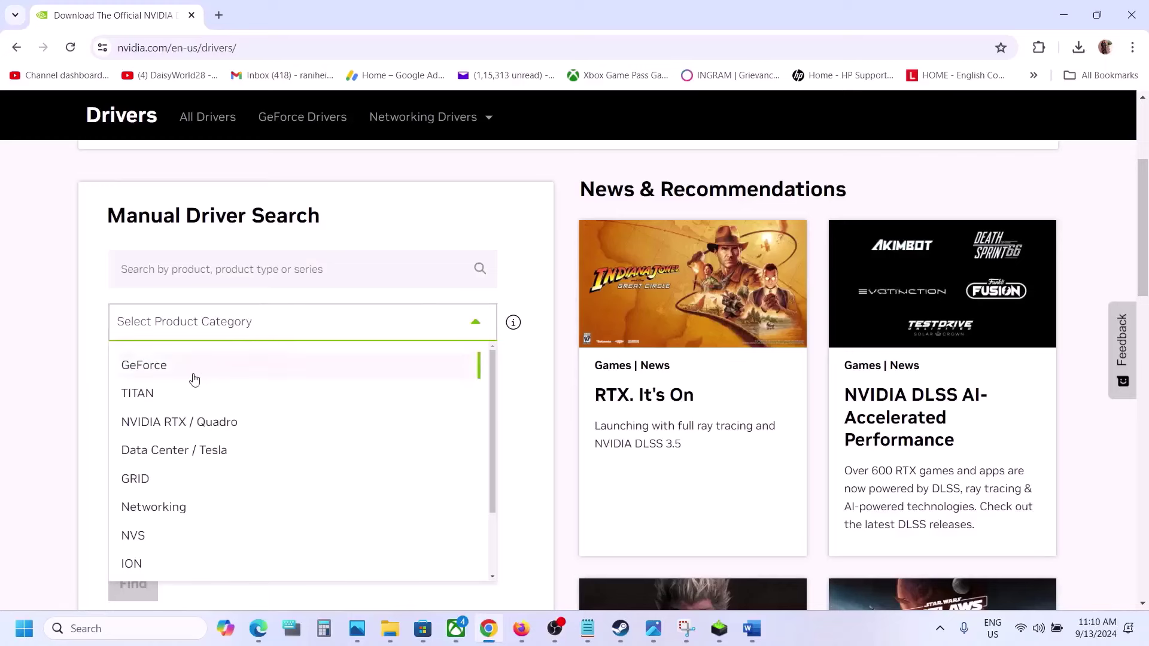
pyautogui.click(174, 366)
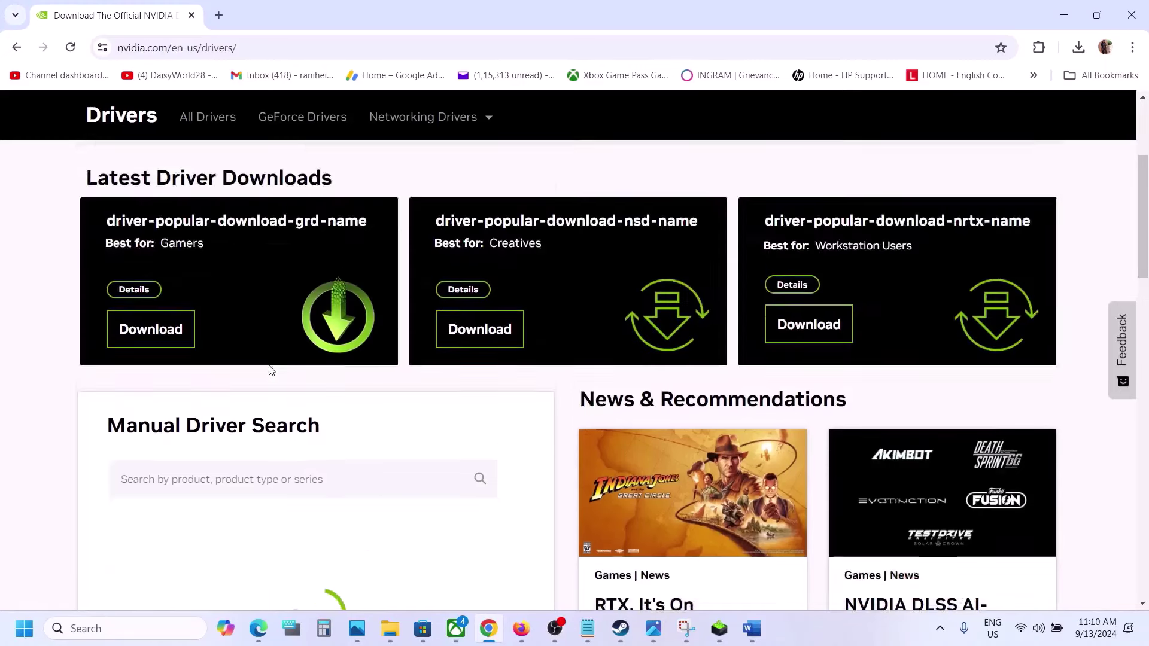
pyautogui.scroll(-4, 275, 367)
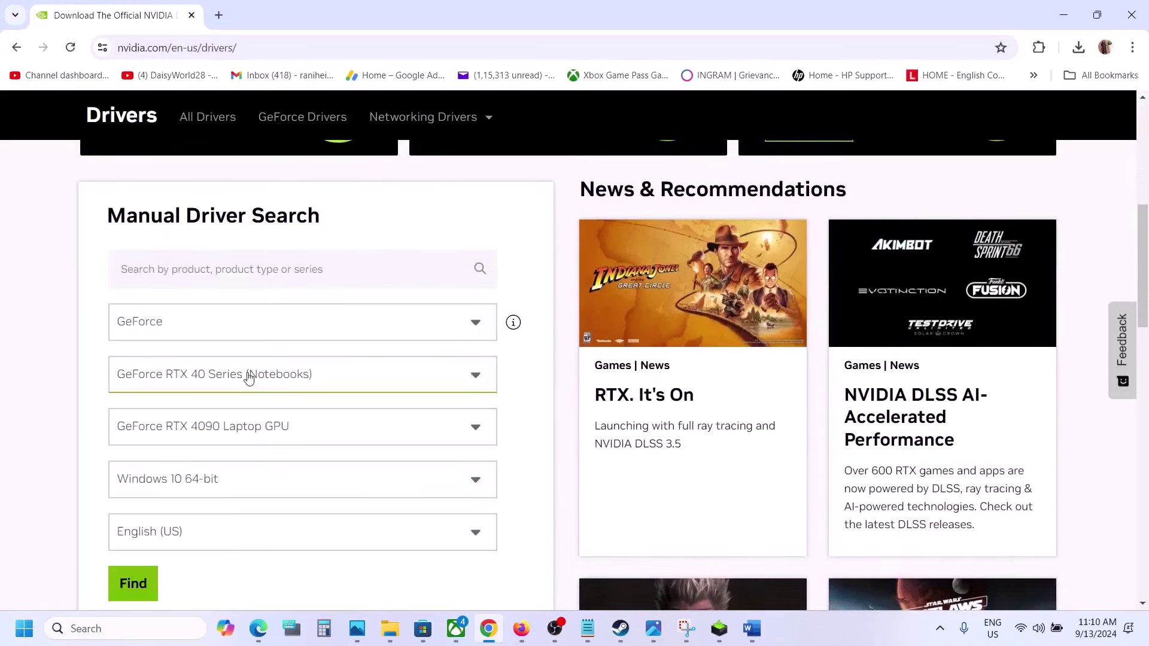
pyautogui.click(247, 377)
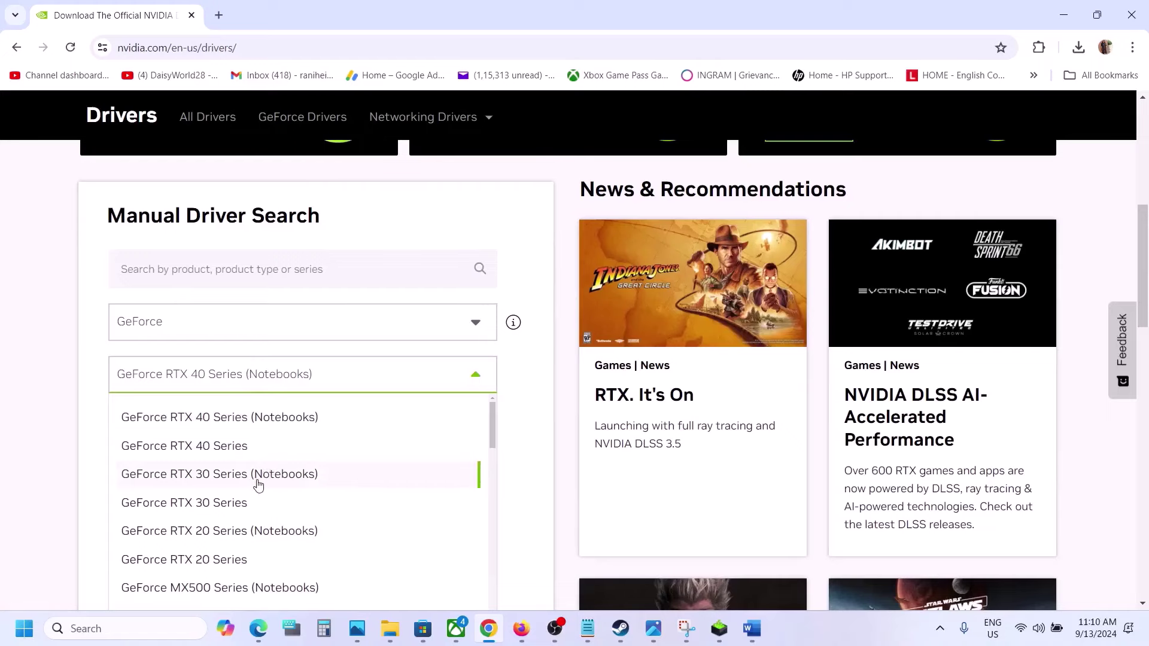
pyautogui.click(258, 482)
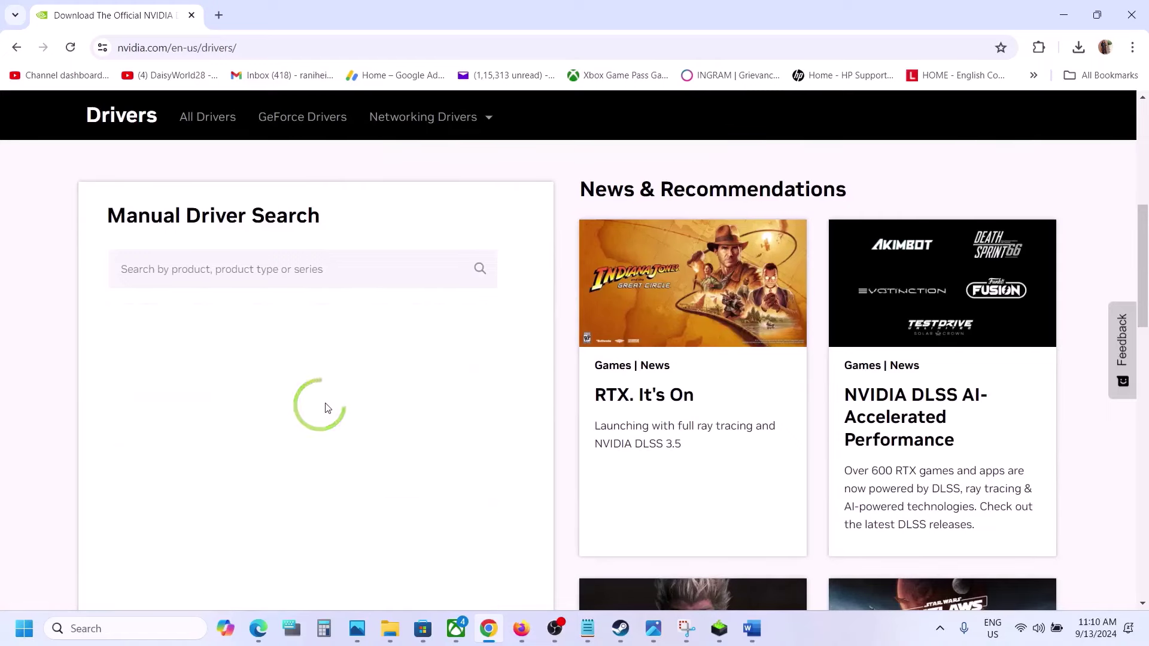
# Select GeForce RTX 3050 Laptop GPU as the product and Windows 11 as the operating system.
pyautogui.click(272, 426)
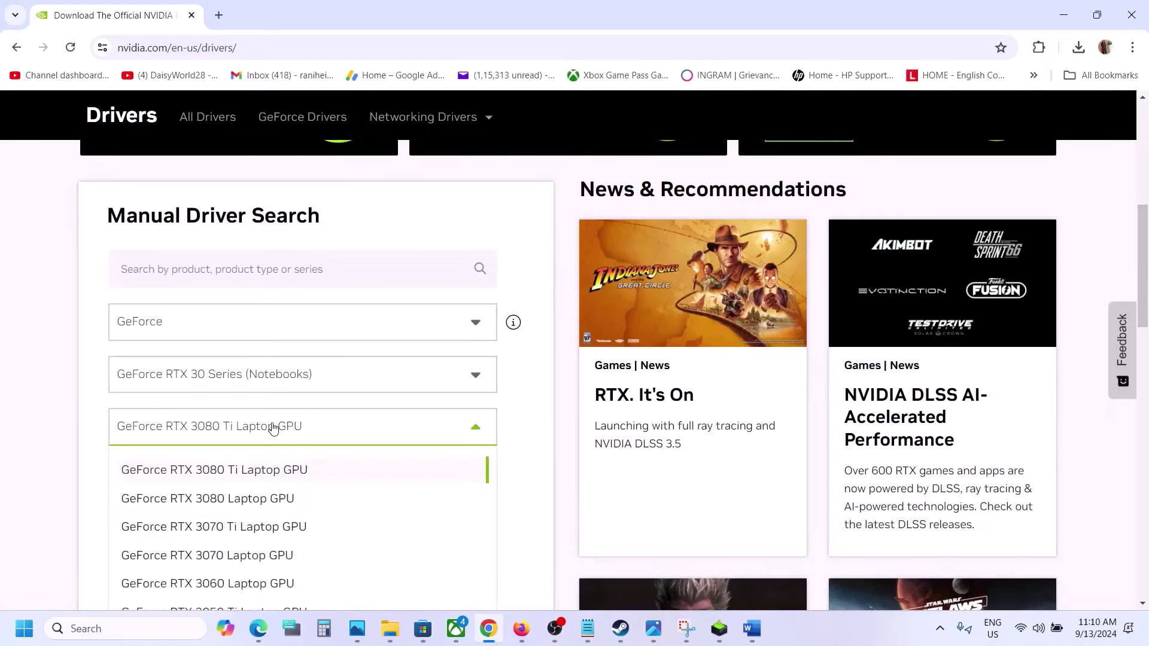
pyautogui.scroll(-3, 291, 521)
pyautogui.click(259, 465)
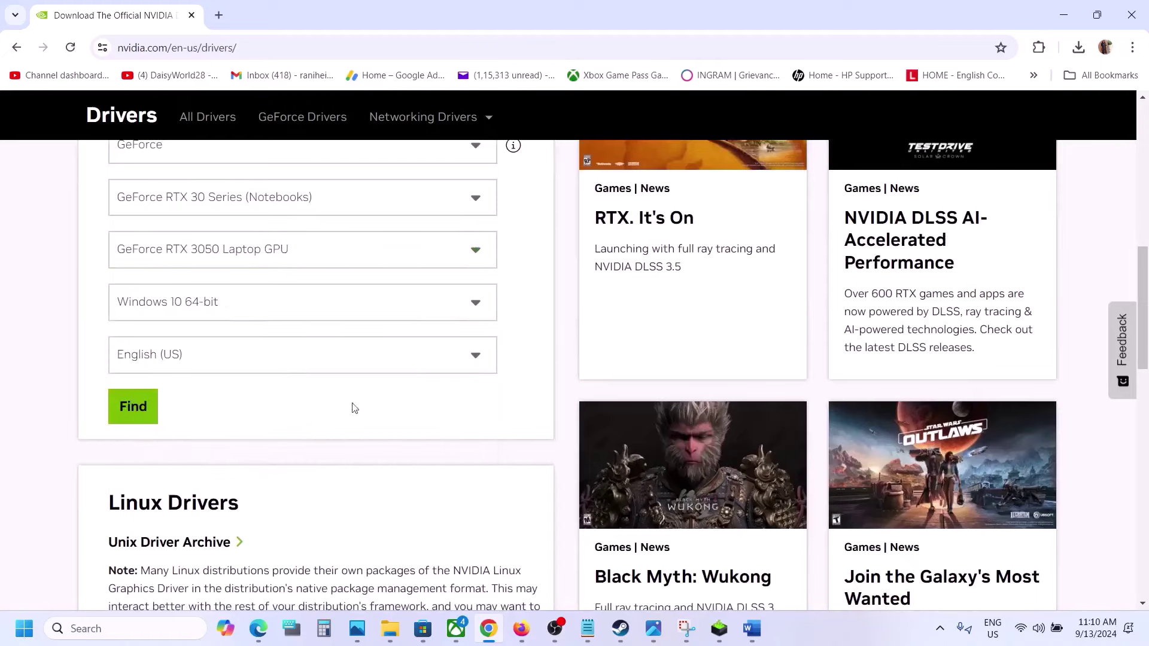
pyautogui.click(301, 306)
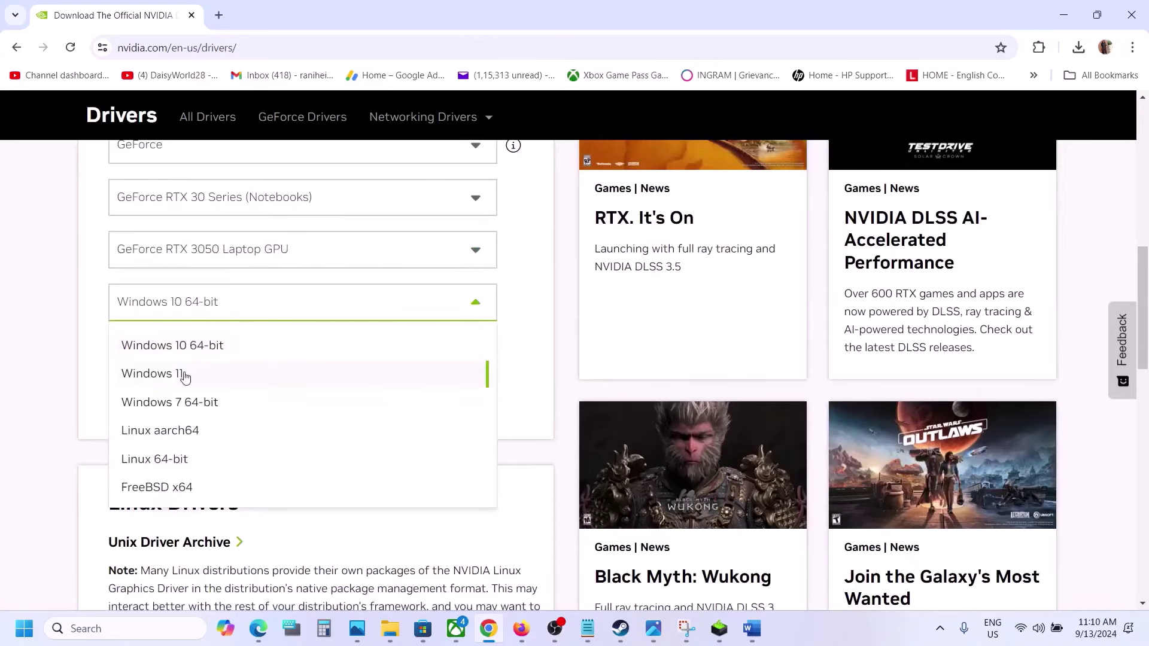
pyautogui.click(181, 375)
# Find the matching drivers and open the details page of the GeForce Game Ready Driver.
pyautogui.scroll(2, 294, 417)
pyautogui.scroll(1, 294, 417)
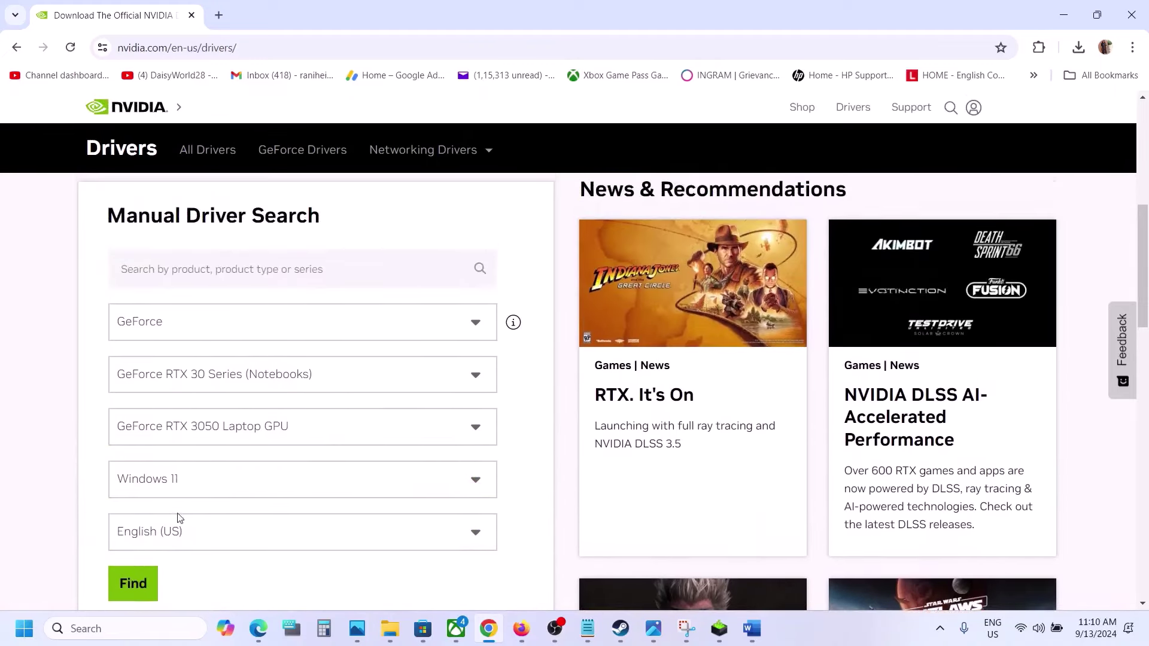
pyautogui.click(146, 584)
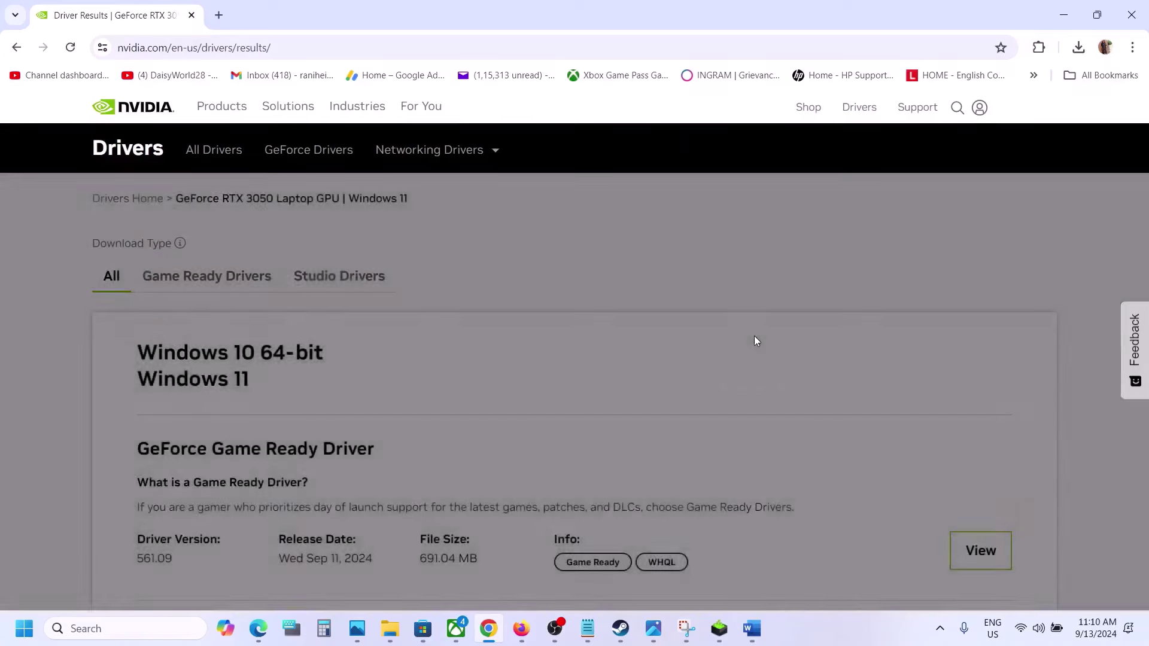
pyautogui.scroll(-2, 632, 371)
pyautogui.scroll(-1, 633, 372)
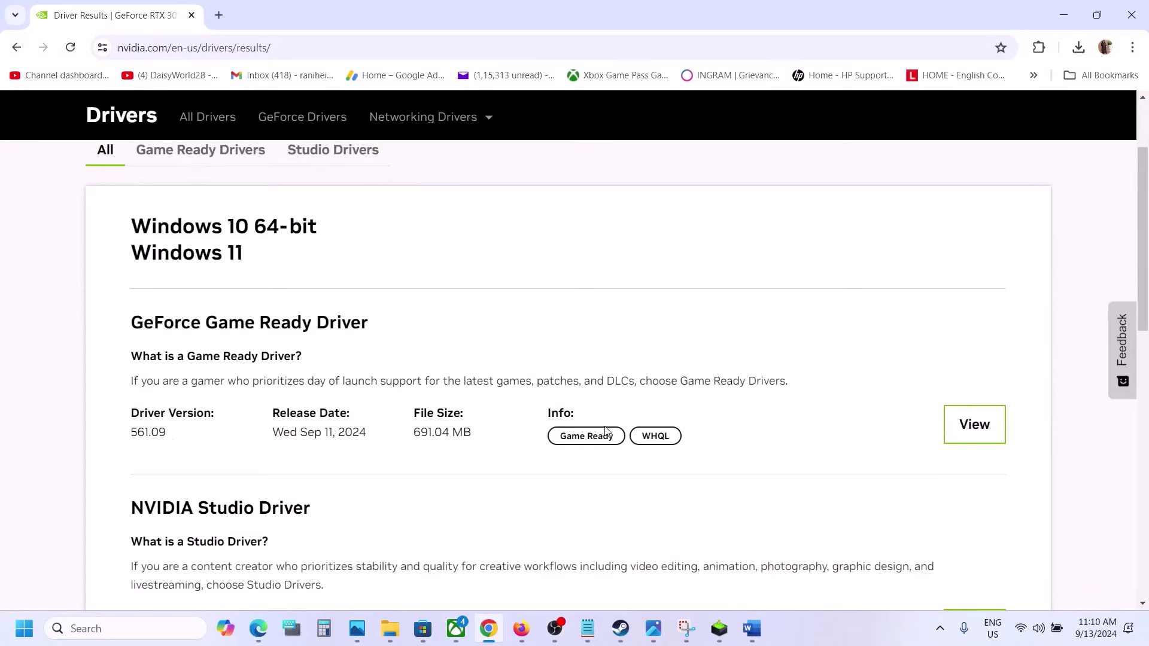
pyautogui.click(974, 424)
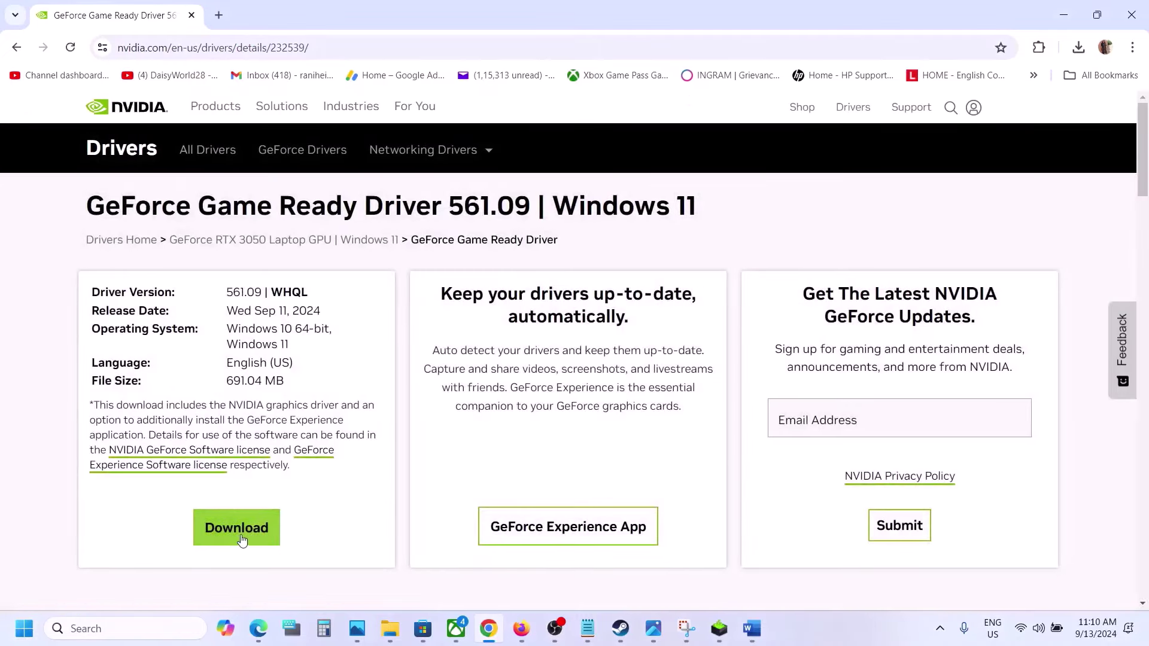
# Download GeForce Game Ready Driver 561.09 for Windows 11 and switch to the NVIDIA Installer.
pyautogui.click(241, 539)
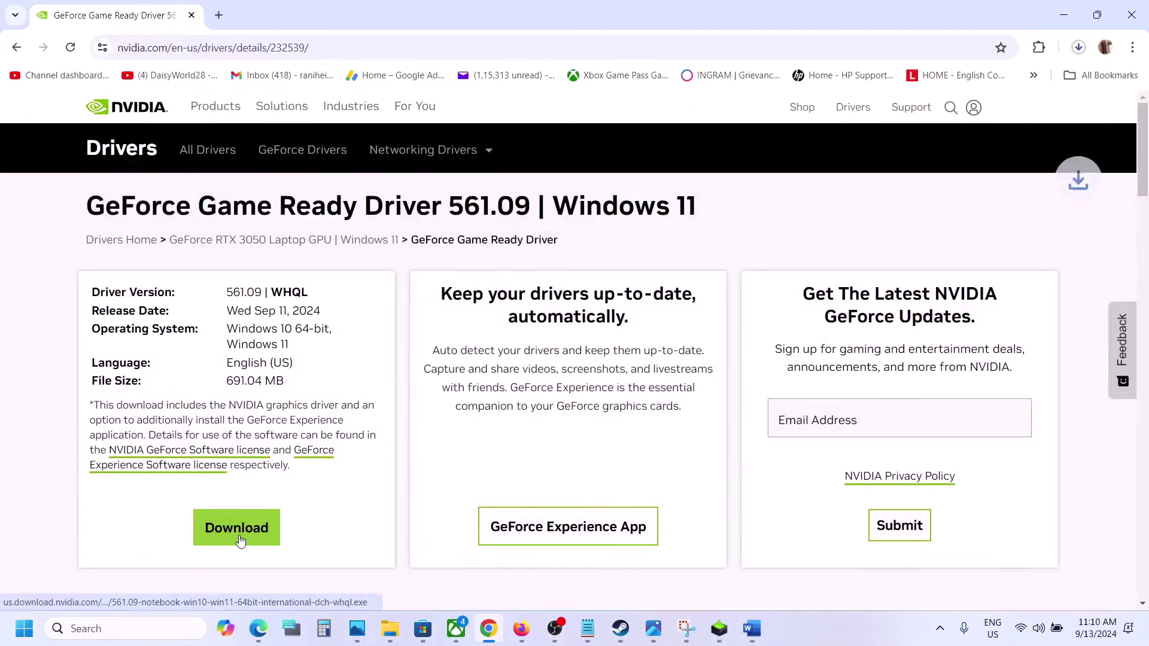
pyautogui.click(1078, 48)
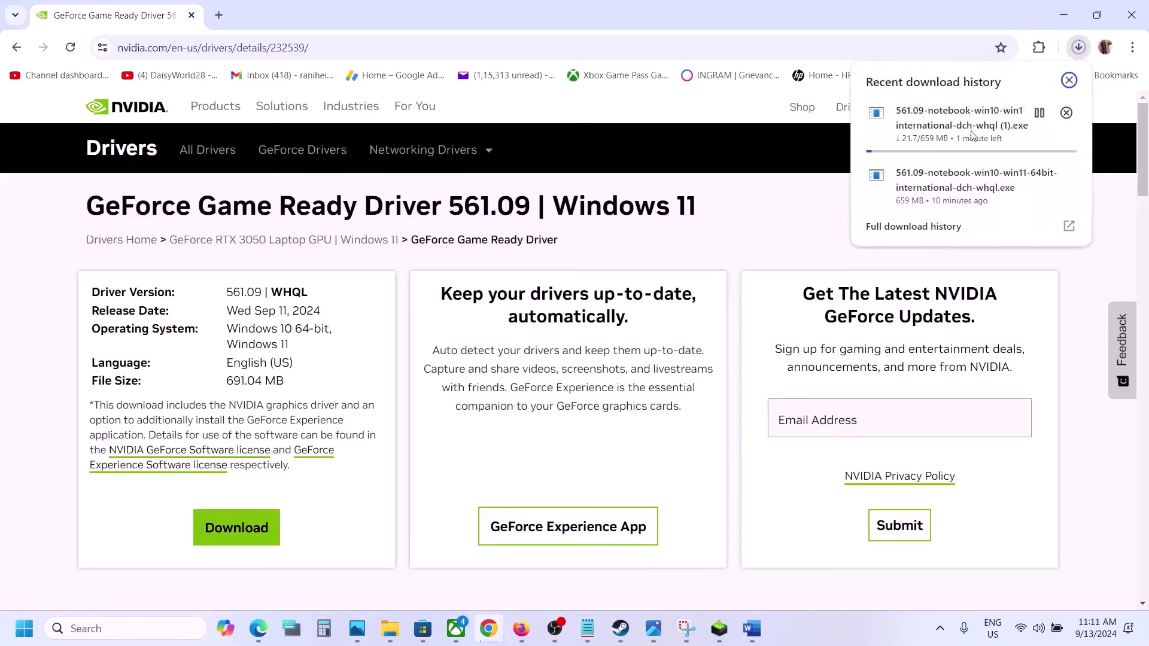
pyautogui.click(719, 628)
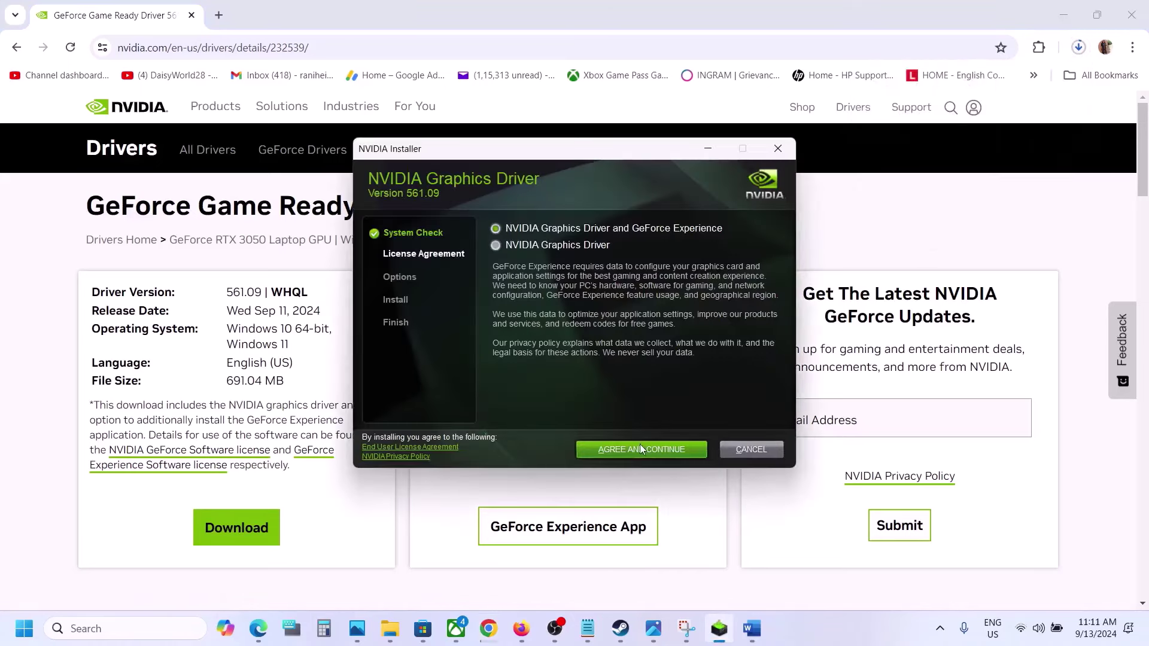
# Accept the license agreement and start a Custom (Advanced) driver installation with "Perform a clean installation" enabled.
pyautogui.click(643, 449)
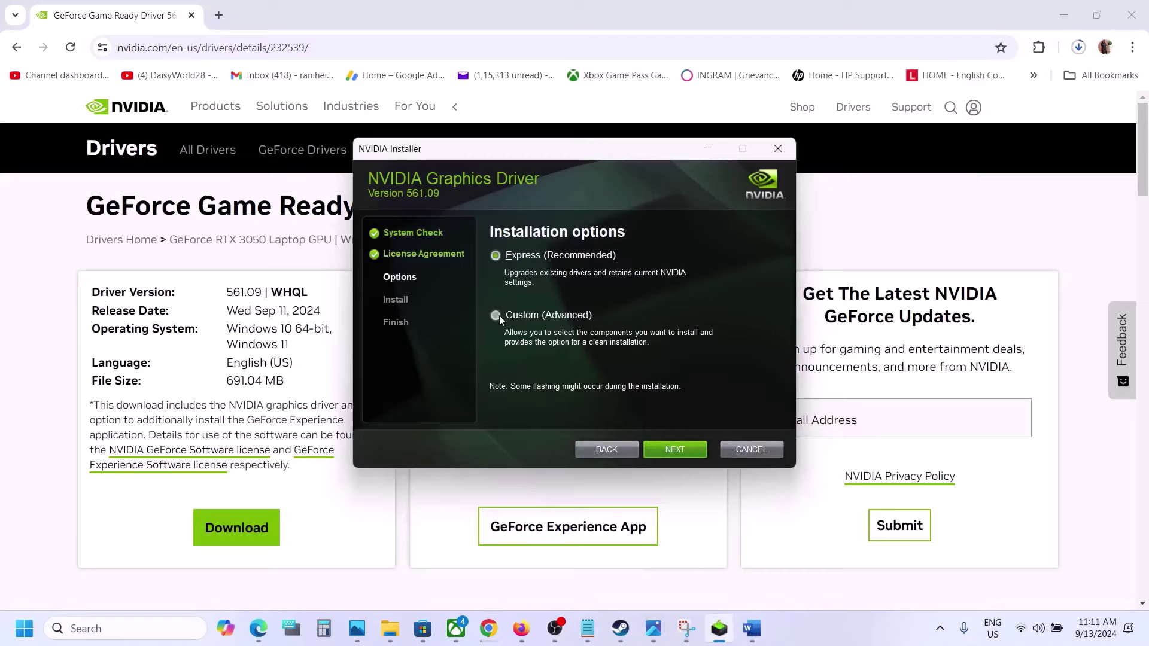
pyautogui.click(497, 315)
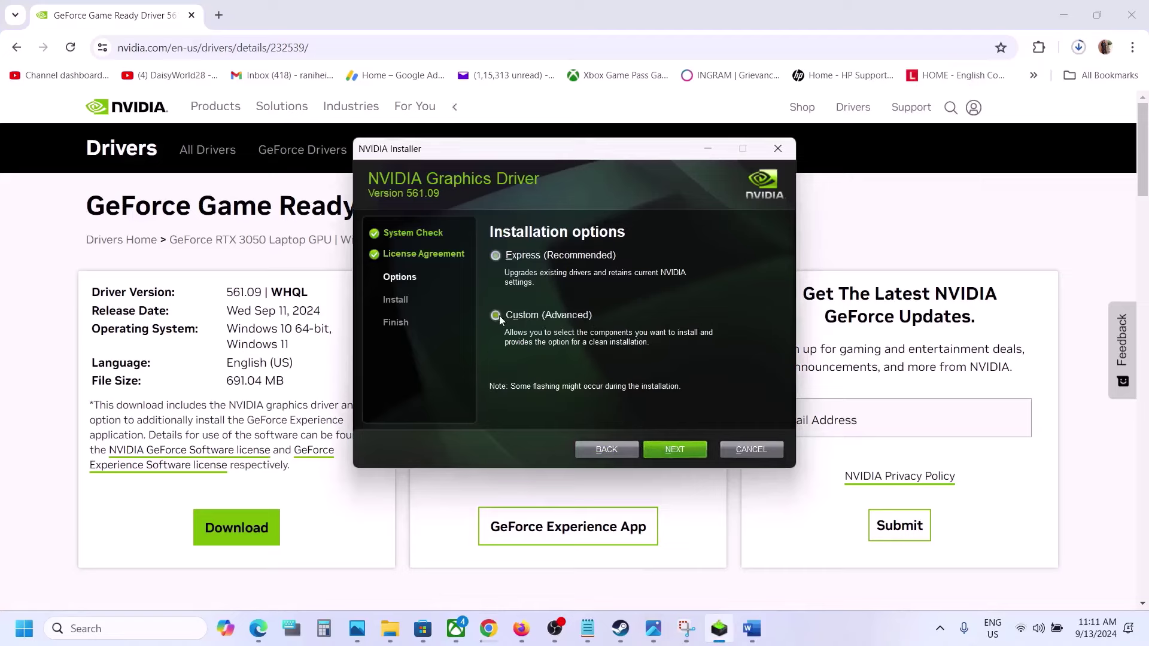
pyautogui.click(680, 452)
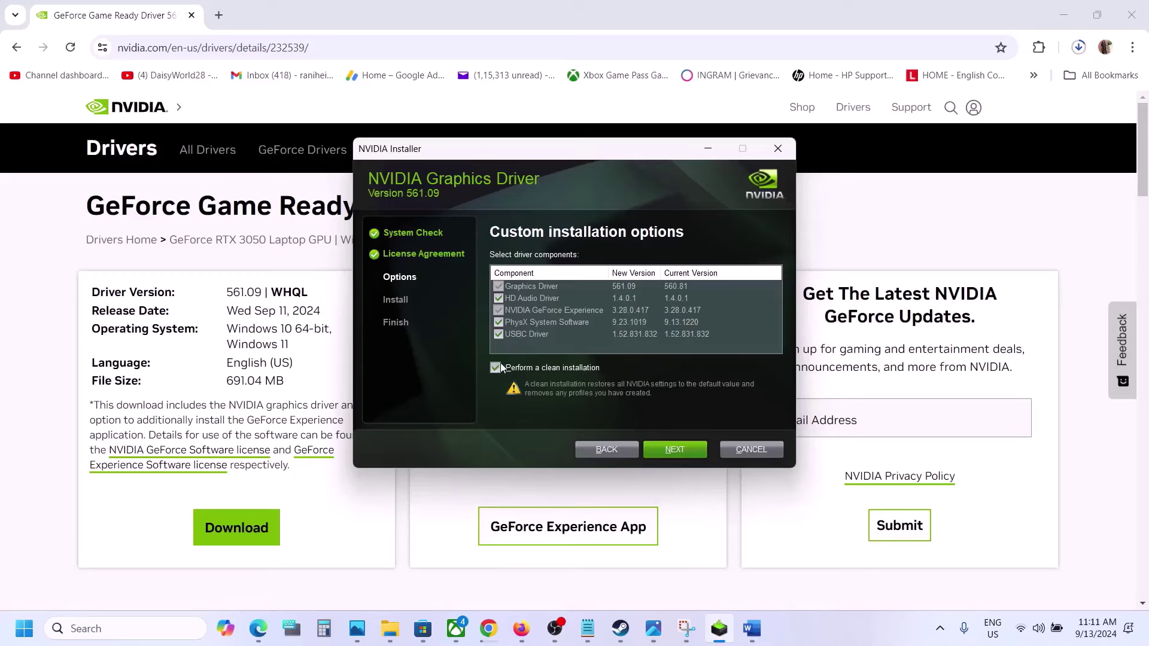
pyautogui.click(676, 450)
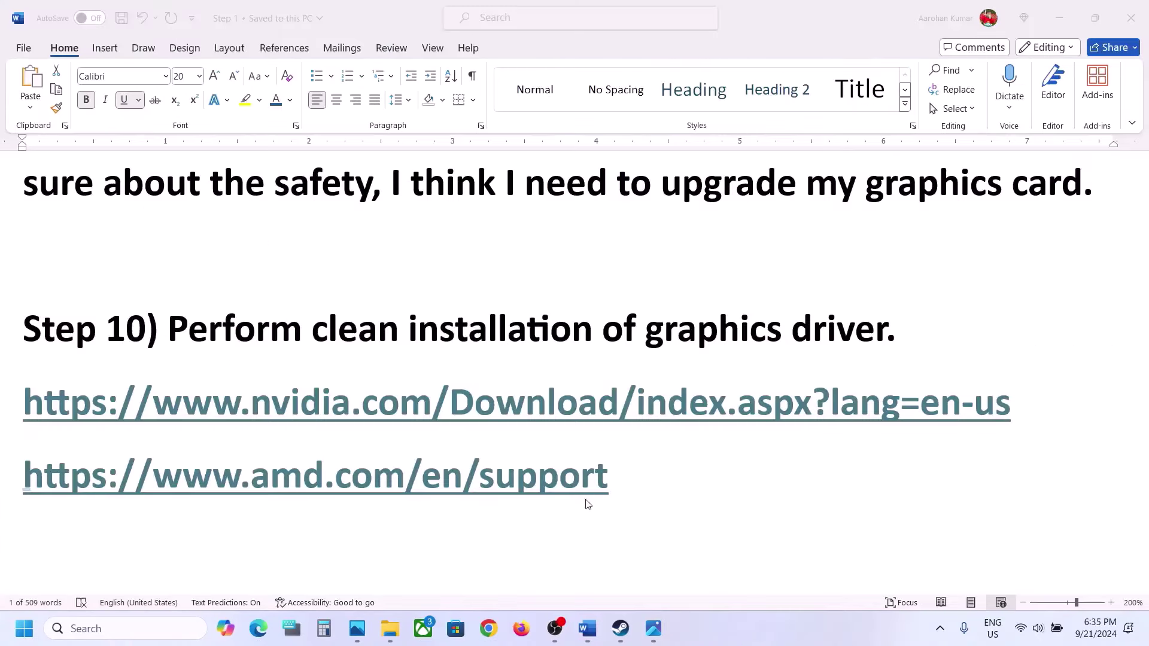
# Highlight the AMD support link in the Word document, and "game on dedicated graphics" and "graphics" in Step 11.
pyautogui.click(618, 487)
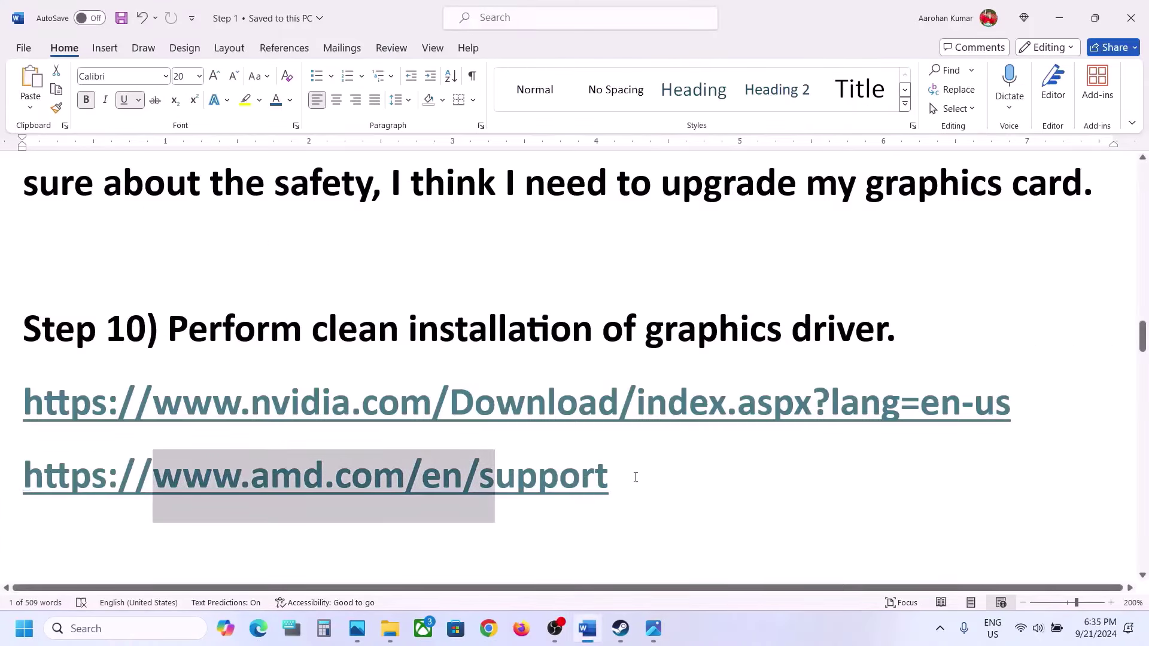
pyautogui.moveTo(635, 477); pyautogui.dragTo(239, 463)
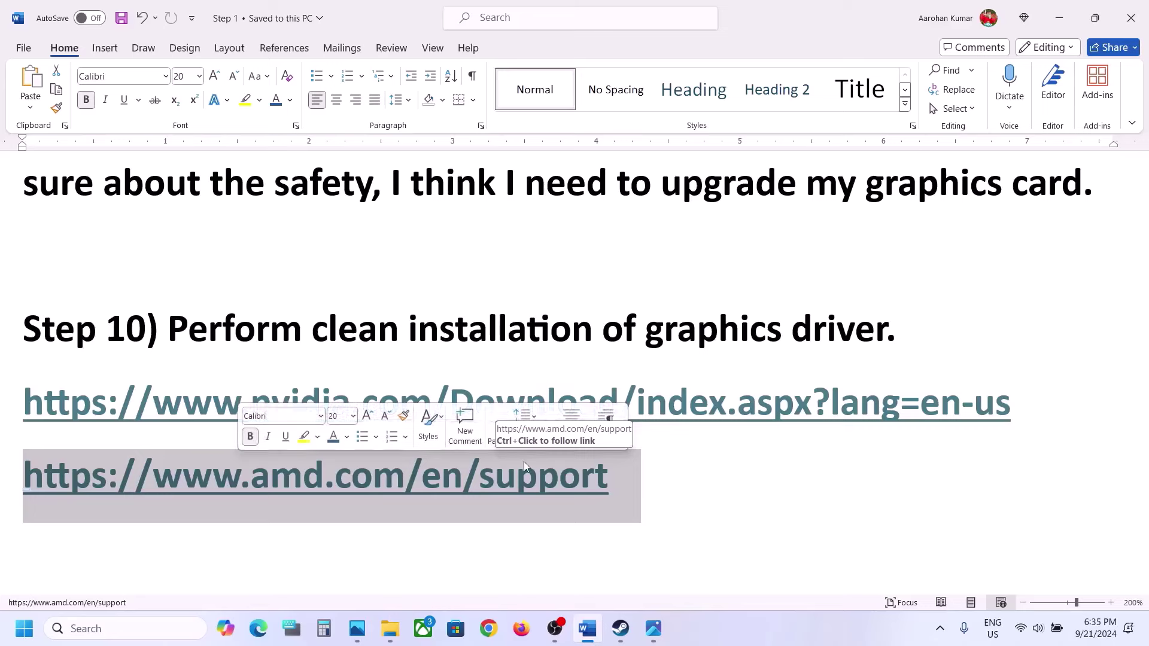
pyautogui.scroll(-3, 302, 409)
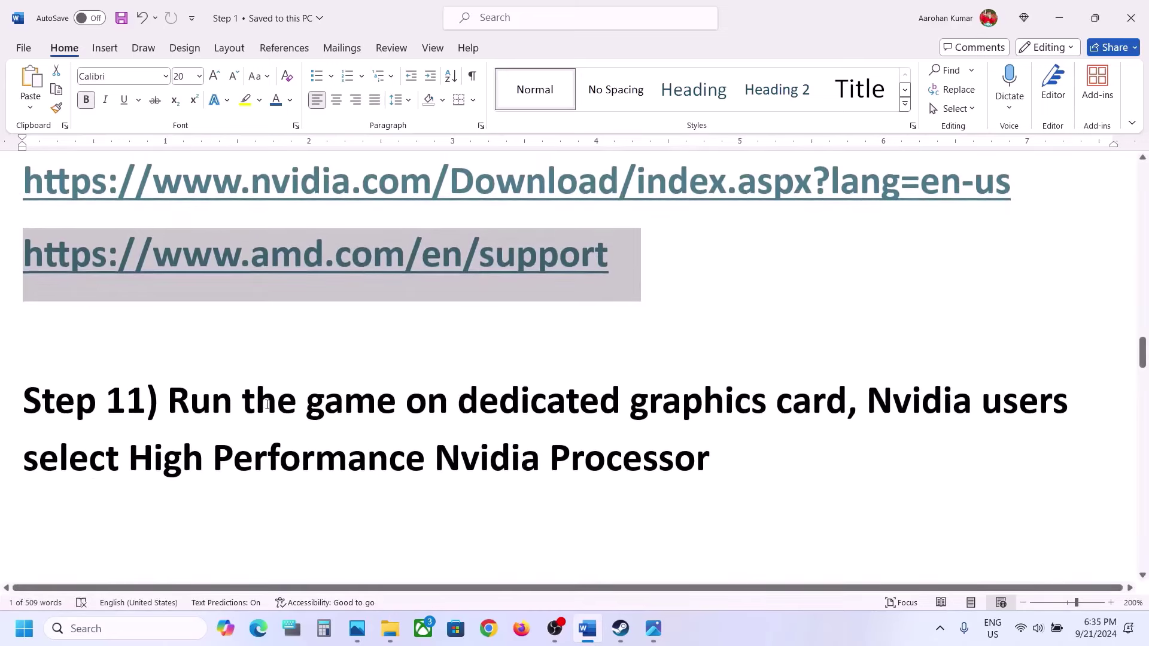
pyautogui.click(266, 405)
pyautogui.moveTo(307, 402); pyautogui.dragTo(776, 405)
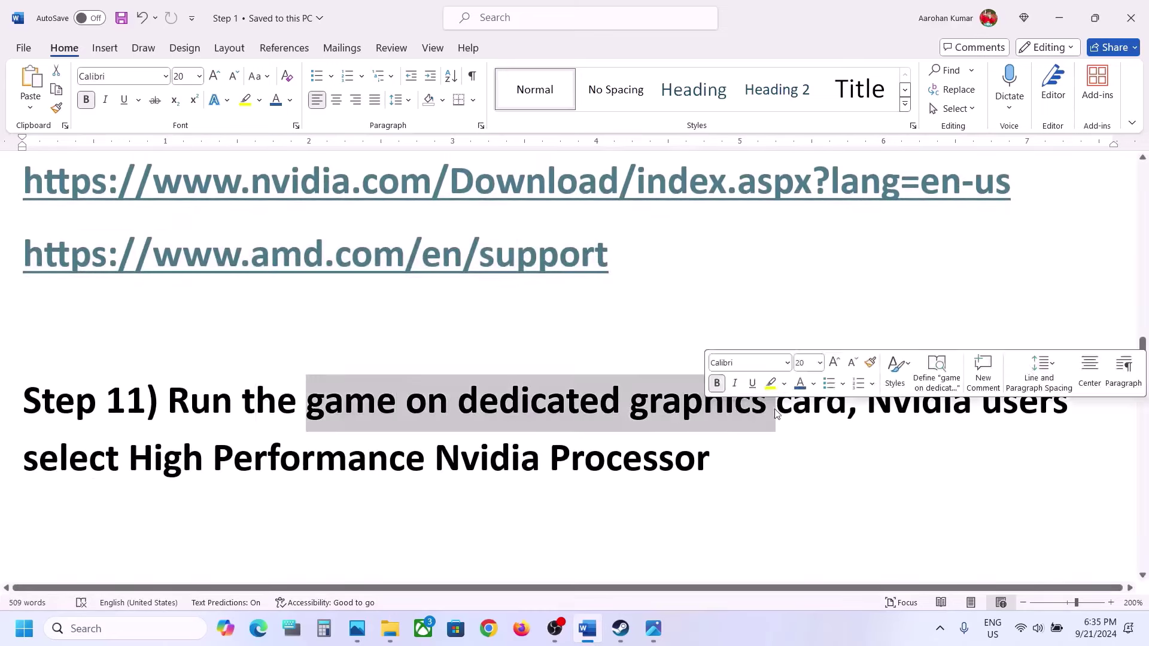
pyautogui.click(632, 412)
pyautogui.doubleClick(631, 412)
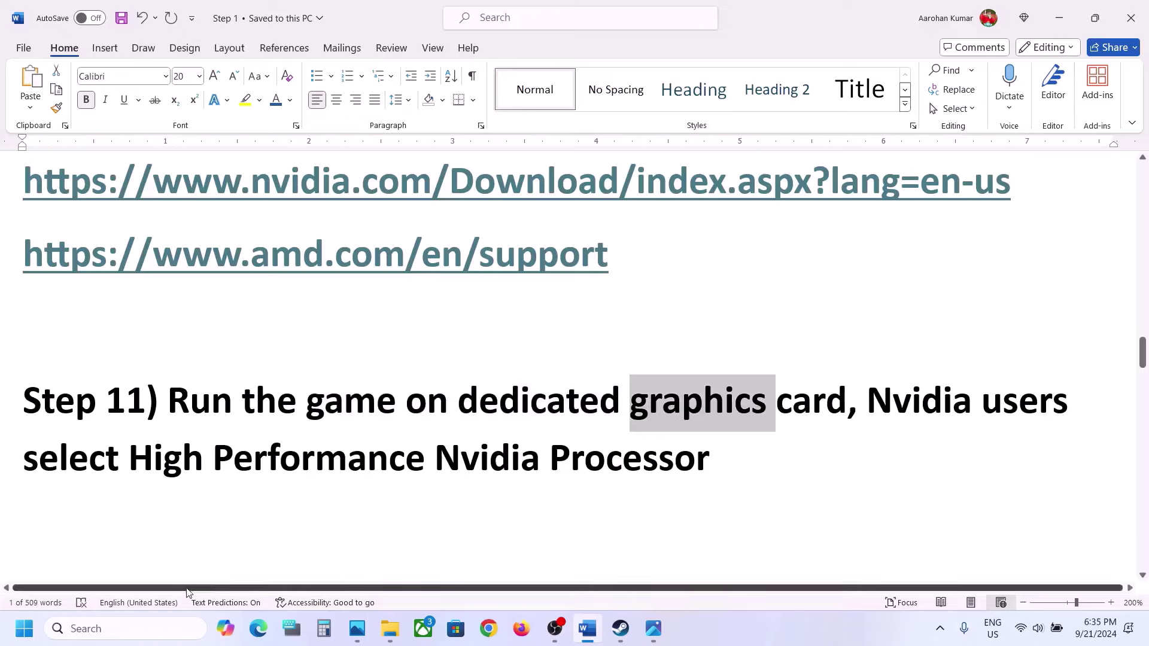
# Search Windows for "graphics" and open Graphics settings.
pyautogui.click(120, 628)
pyautogui.write('graphics')
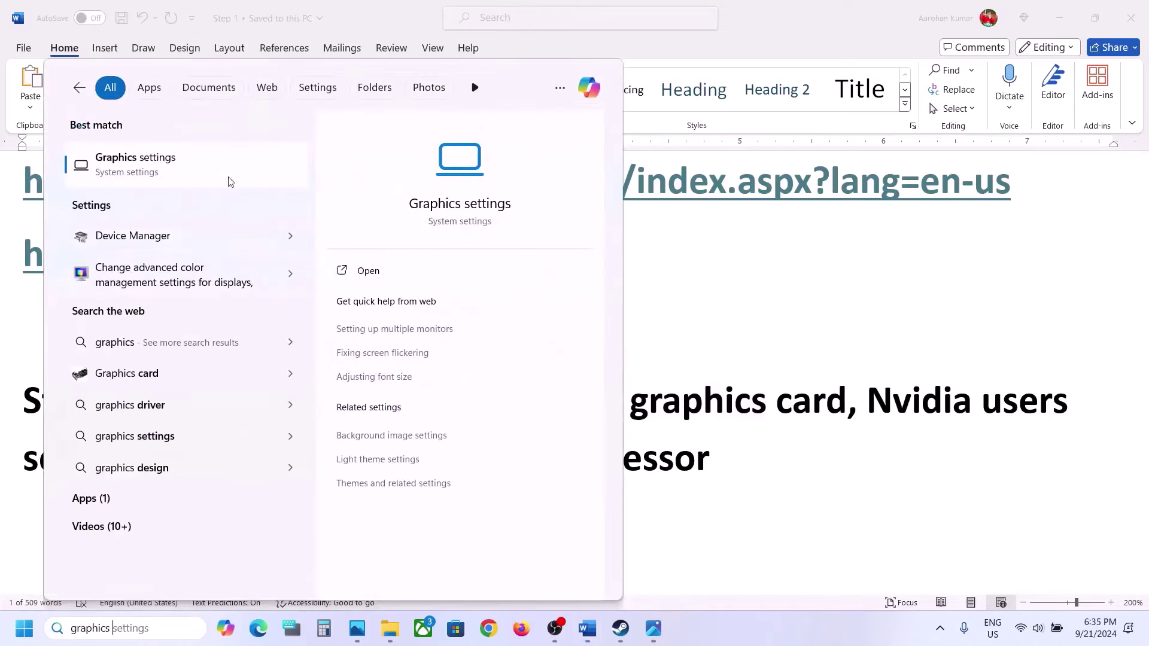
pyautogui.click(193, 153)
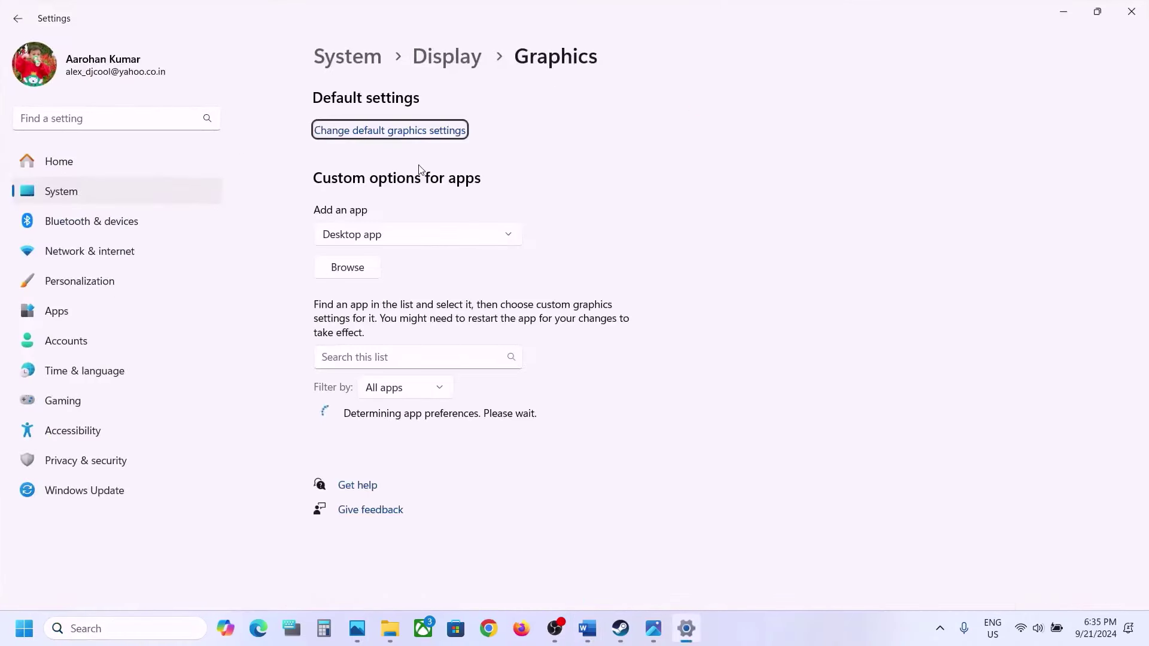
# Add the desktop app GoWR from C:\Program Files (x86)\Steam\steamapps\common\God of War Ragnarok to the custom graphics options.
pyautogui.click(360, 268)
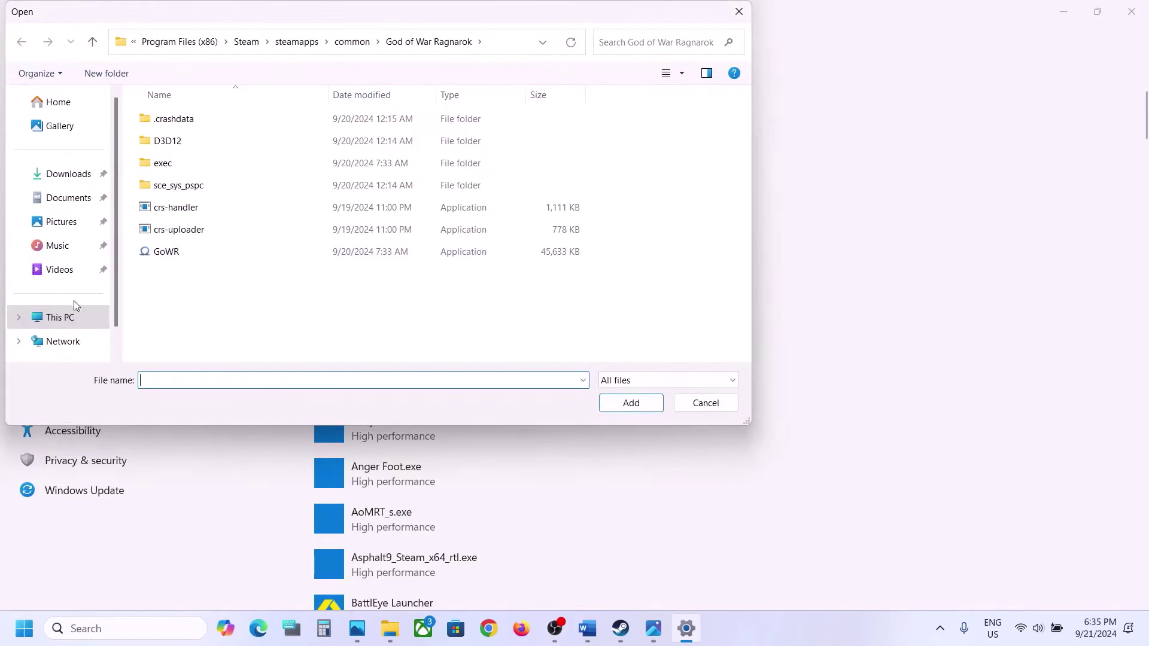
pyautogui.click(94, 323)
pyautogui.doubleClick(234, 148)
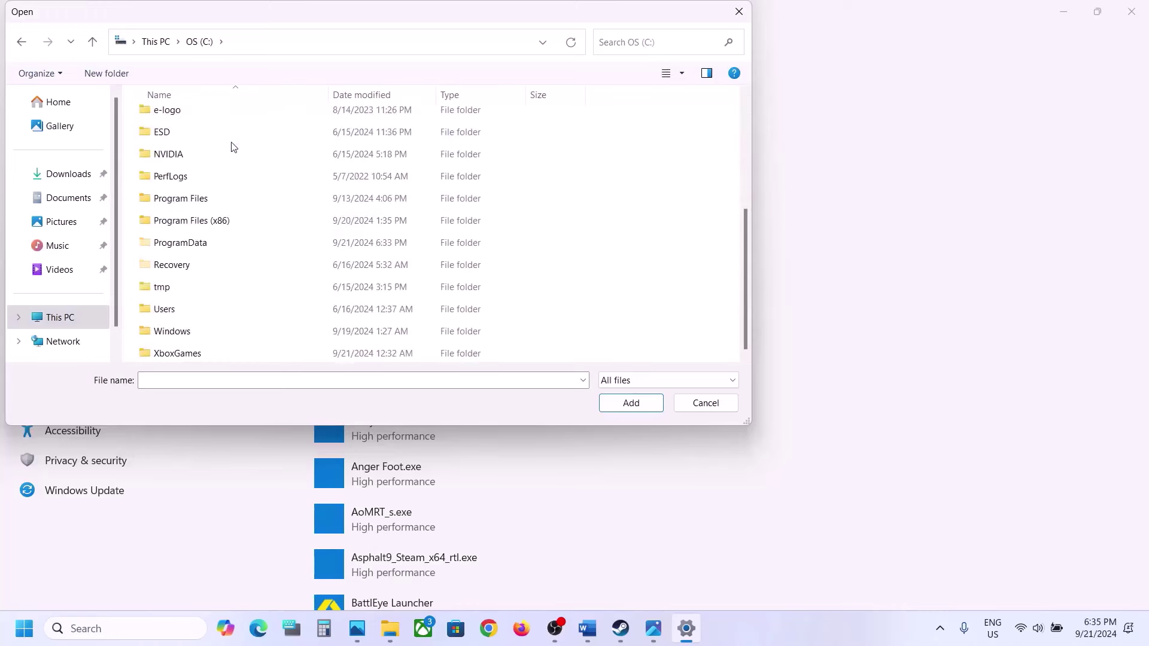
pyautogui.doubleClick(203, 220)
pyautogui.scroll(-4, 206, 230)
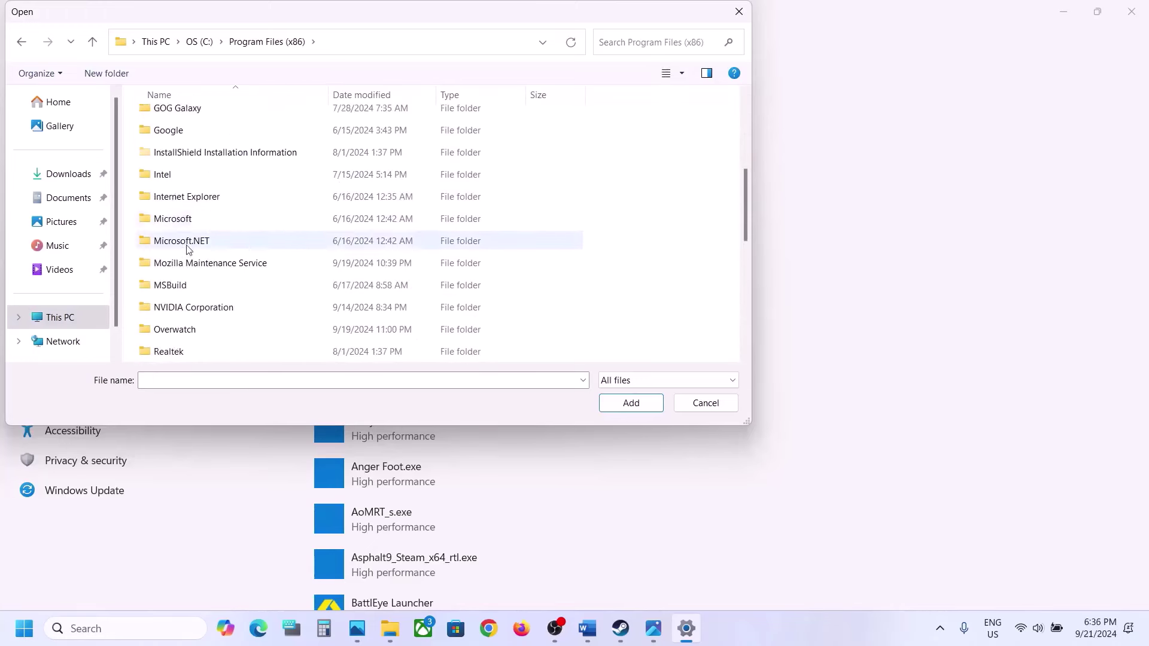
pyautogui.scroll(-2, 185, 309)
pyautogui.doubleClick(180, 289)
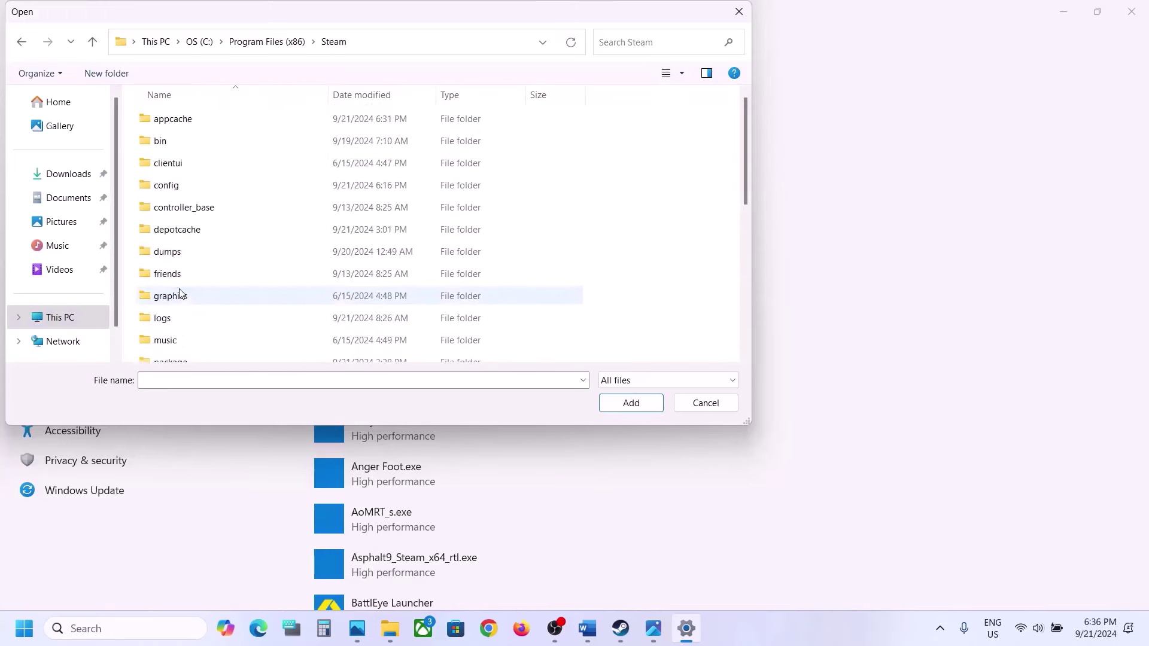
pyautogui.scroll(-3, 180, 293)
pyautogui.doubleClick(191, 284)
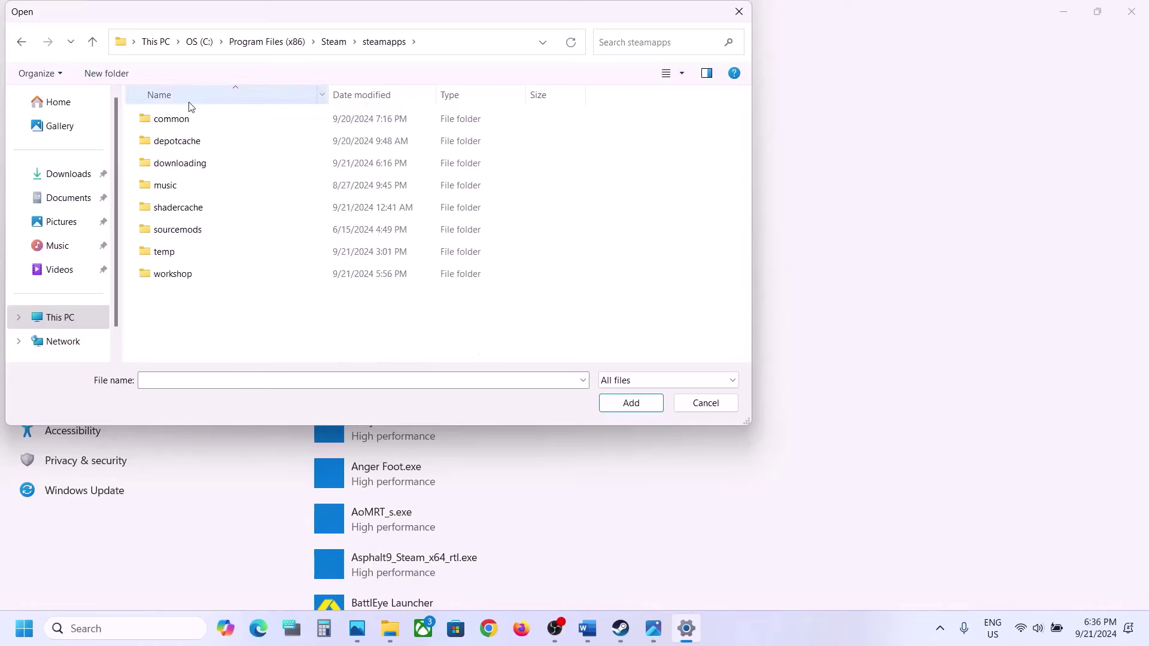
pyautogui.doubleClick(176, 117)
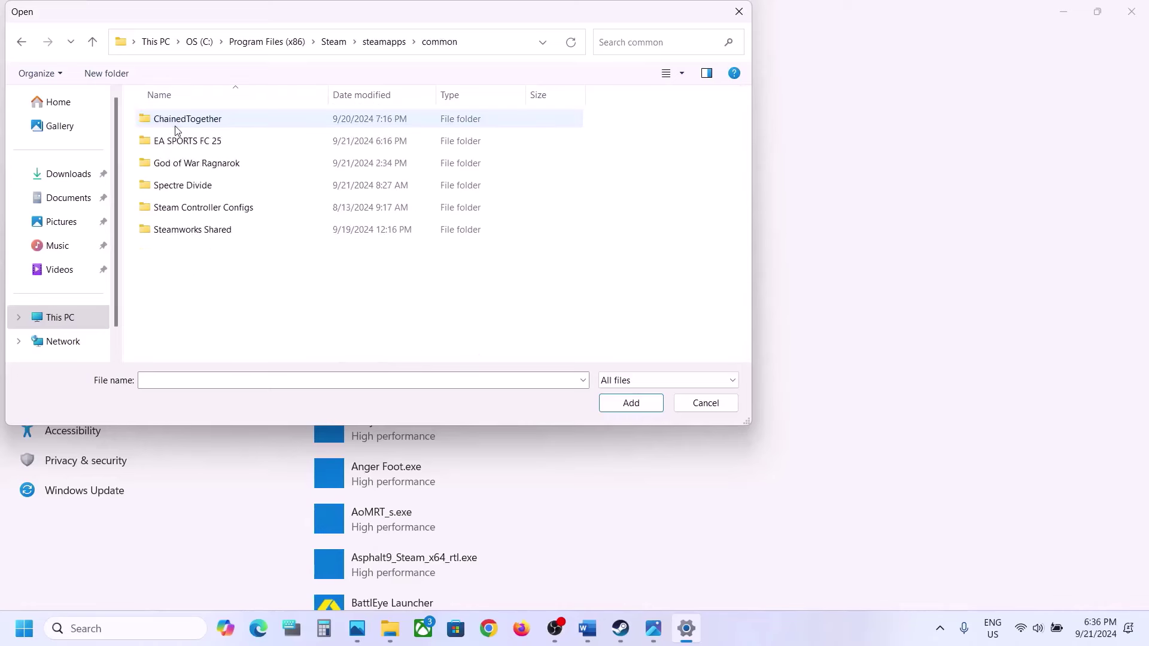
pyautogui.doubleClick(200, 161)
pyautogui.click(188, 246)
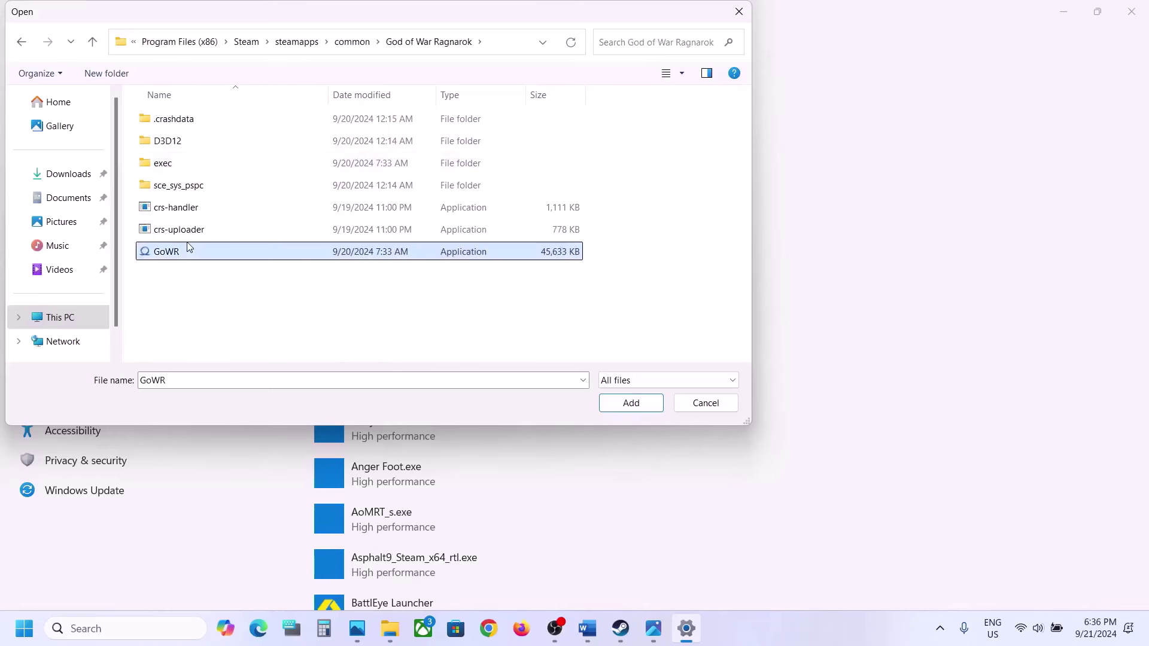
pyautogui.click(631, 403)
# Find God of War Ragnarök in the app list and save its graphics preference as High performance.
pyautogui.scroll(-3, 641, 407)
pyautogui.scroll(-15, 642, 407)
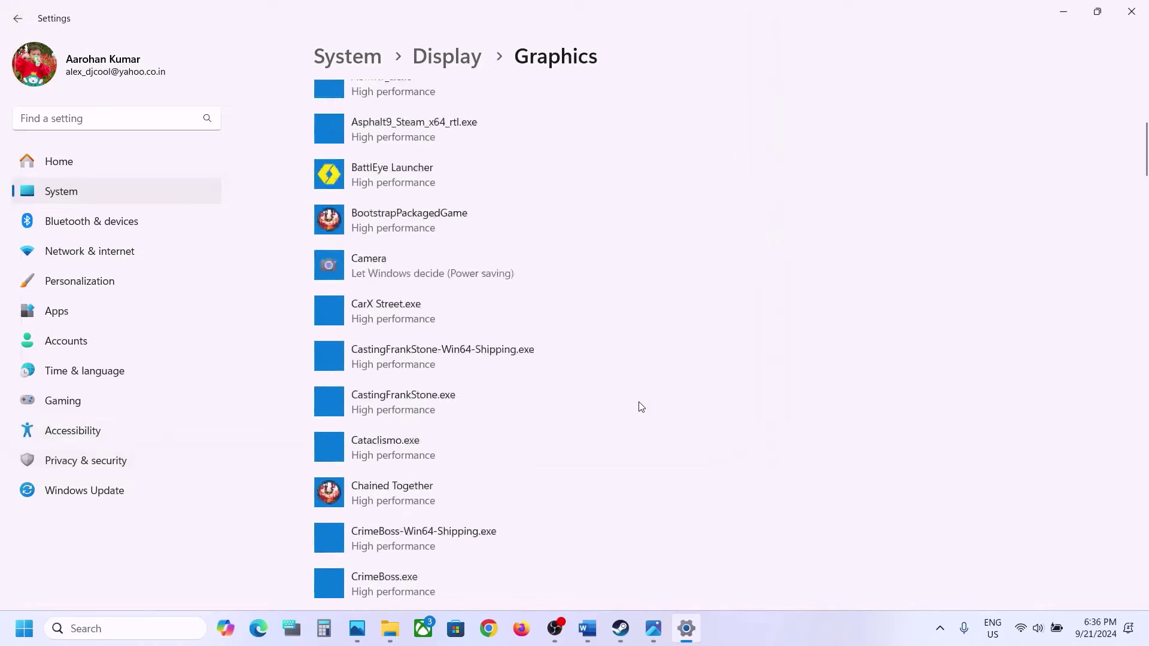
pyautogui.scroll(-9, 641, 407)
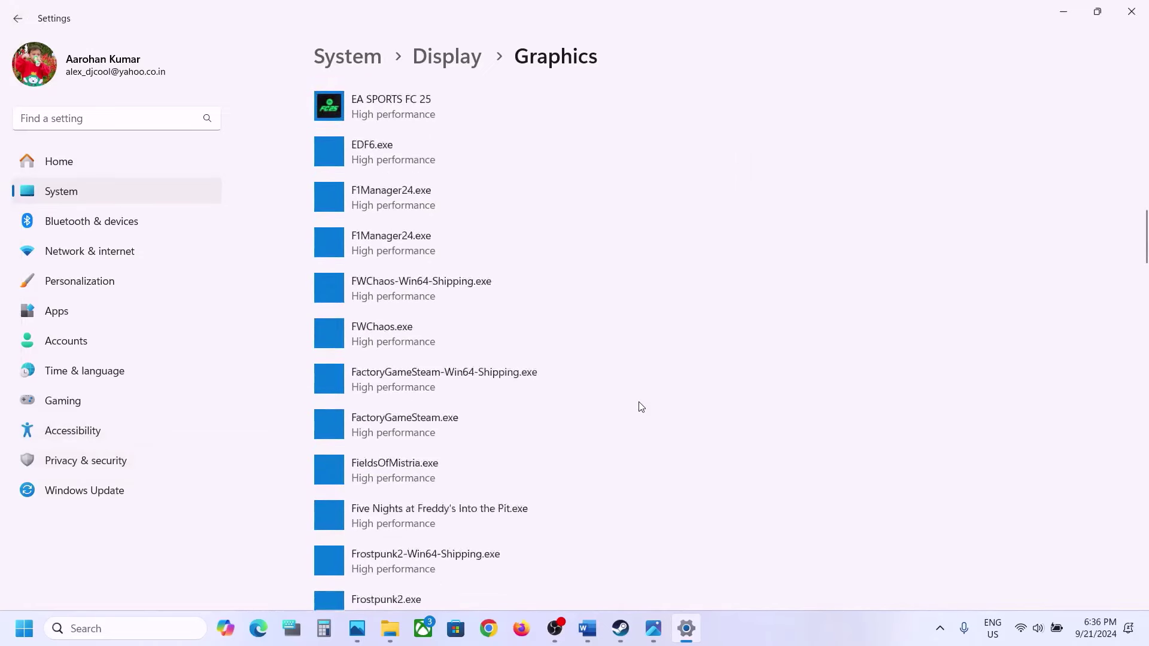
pyautogui.click(504, 441)
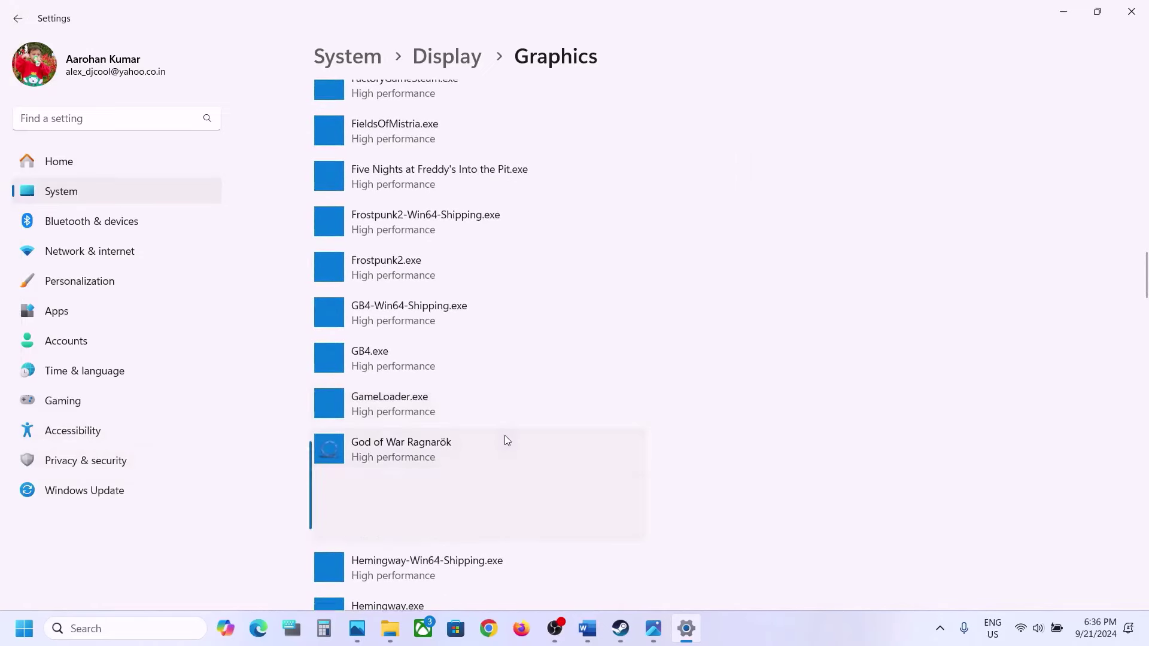
pyautogui.scroll(-2, 469, 452)
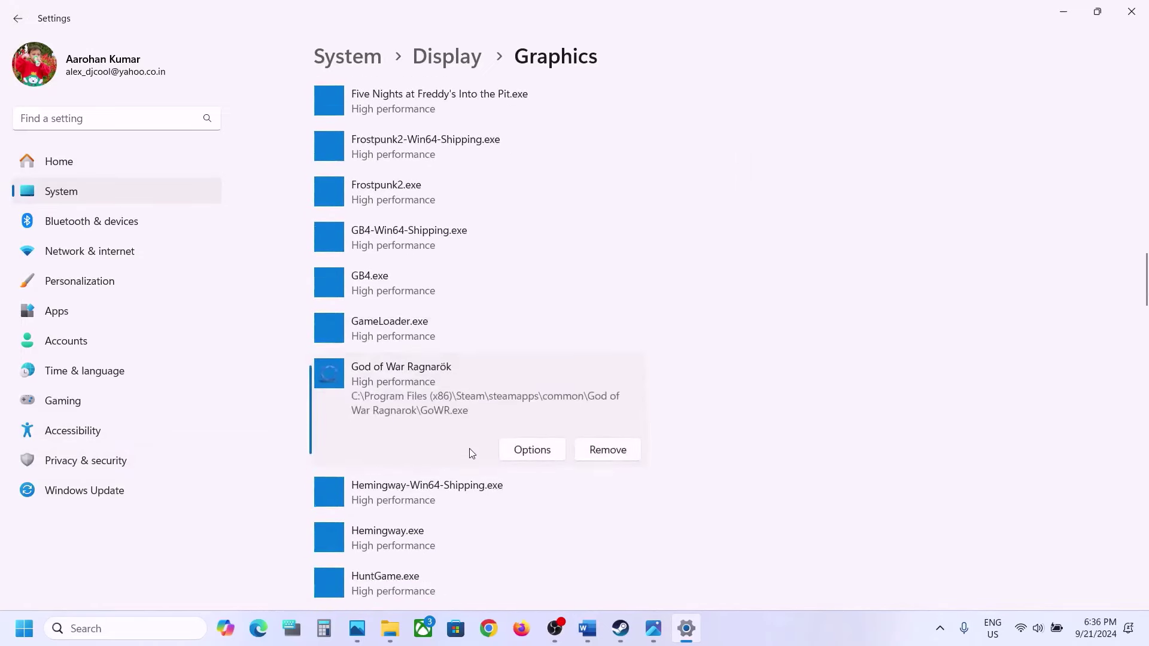
pyautogui.click(532, 436)
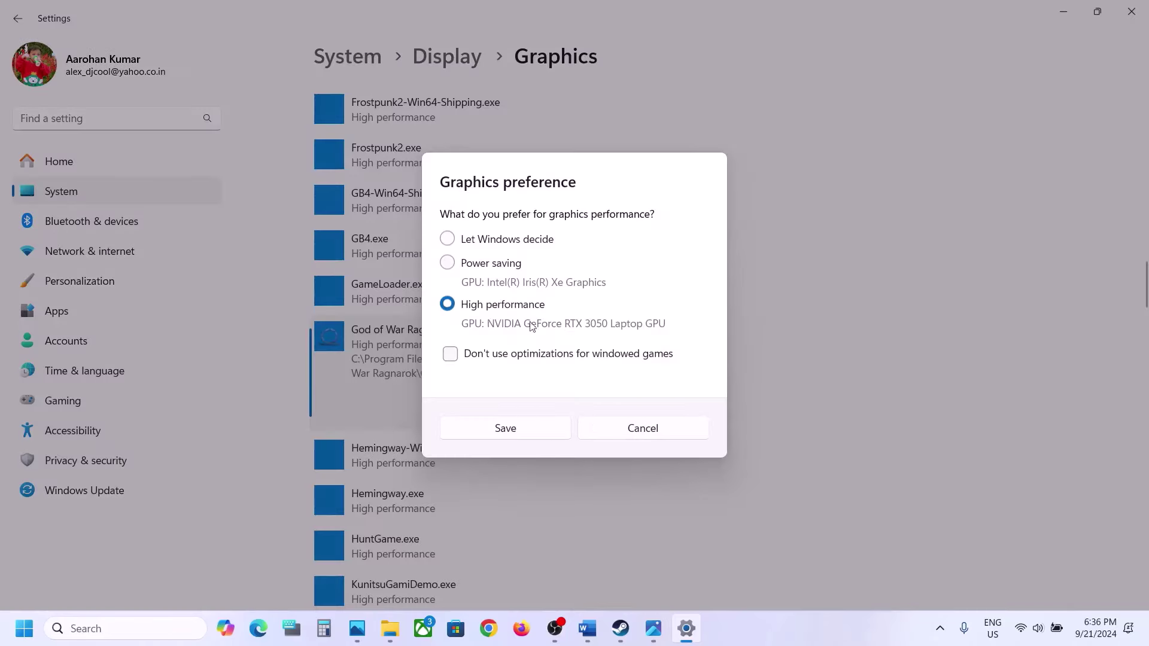
pyautogui.click(504, 439)
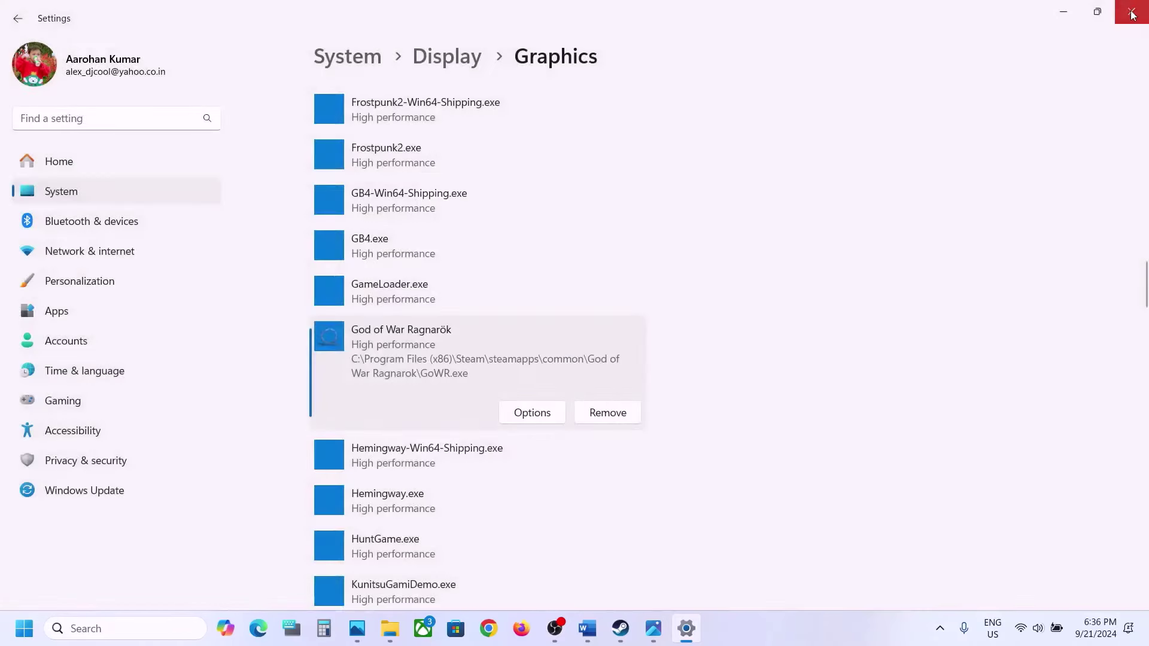
# Leave Settings, go to the desktop and open NVIDIA Control Panel.
pyautogui.hotkey('alt', 'Tab')
pyautogui.press('super+d')
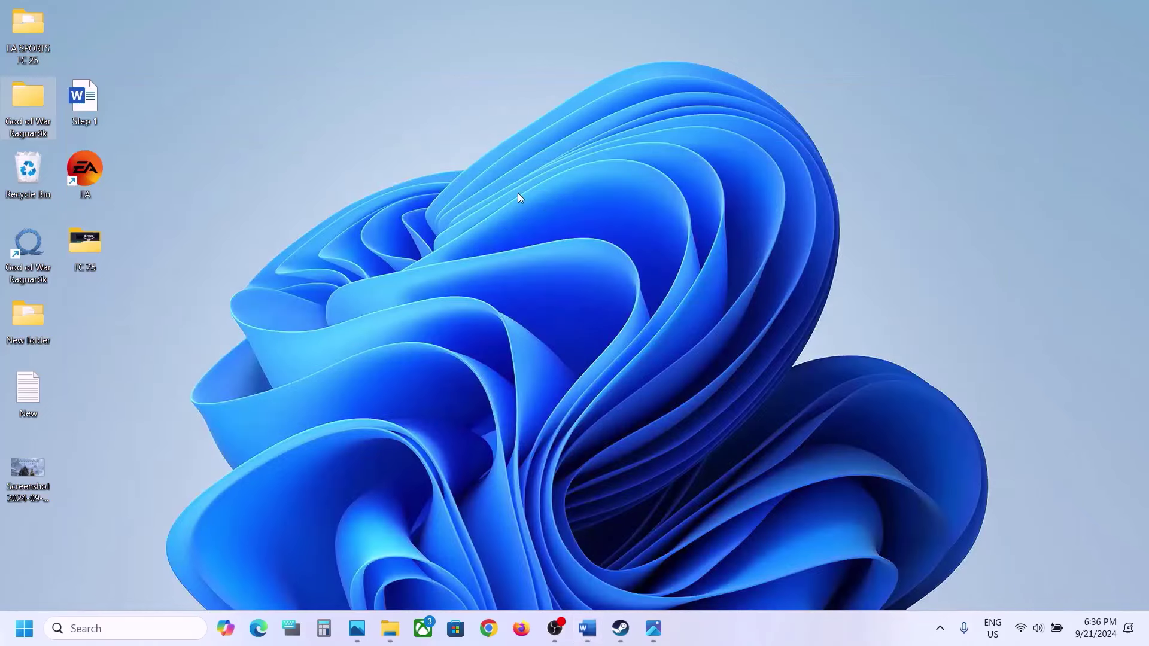
pyautogui.rightClick(533, 205)
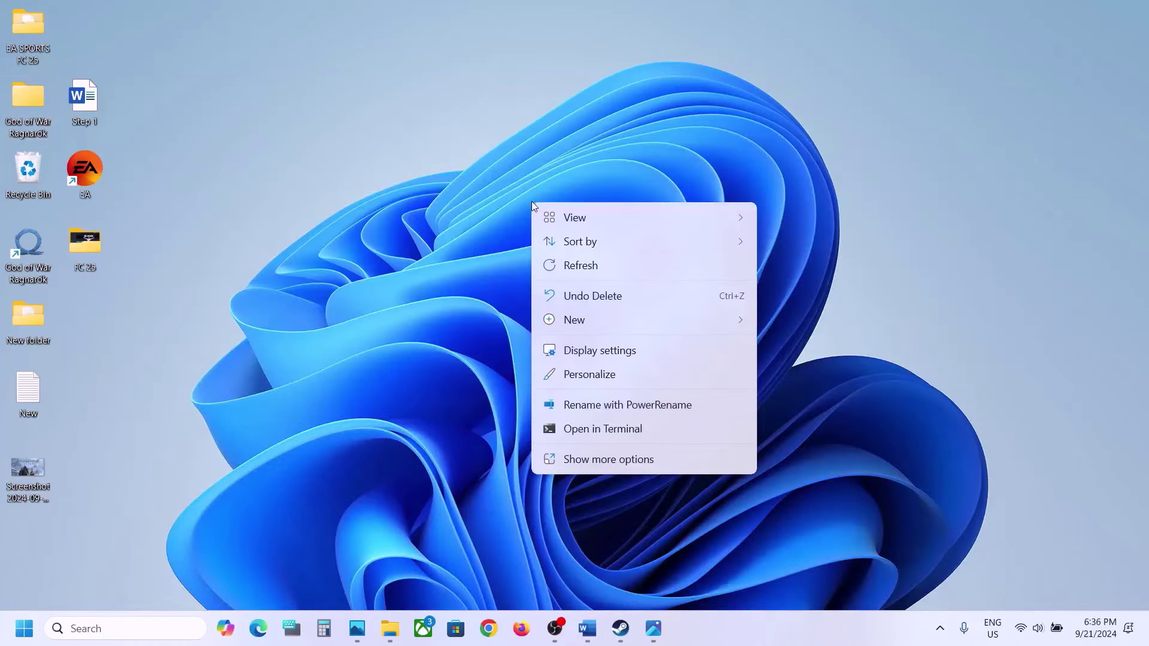
pyautogui.click(610, 469)
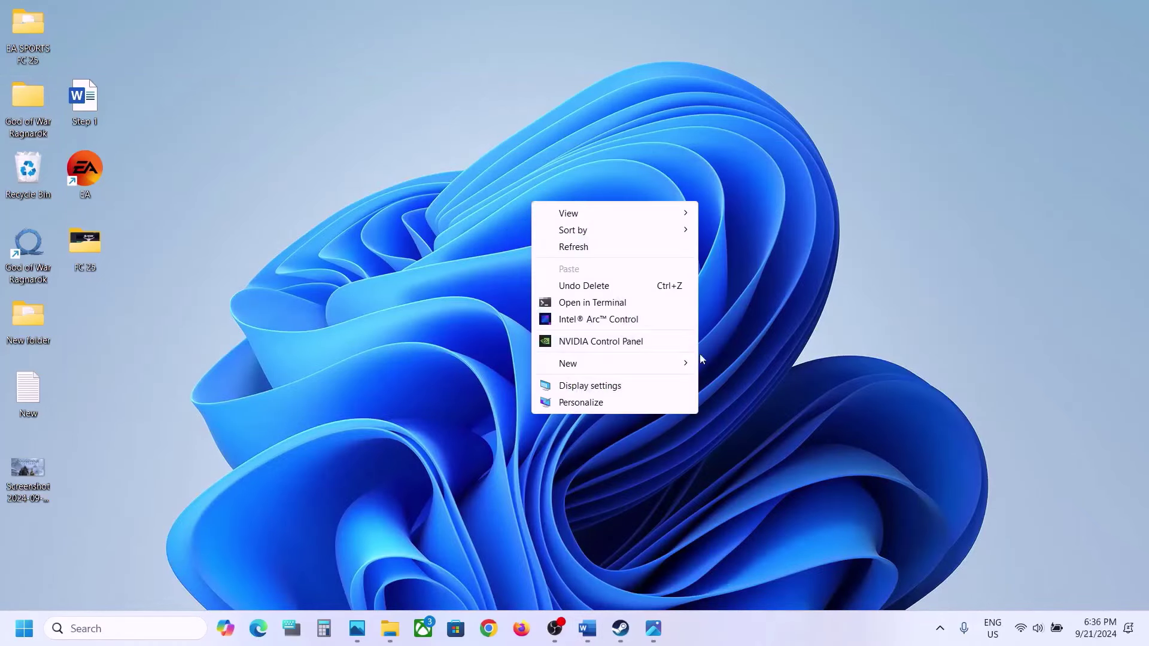
pyautogui.click(624, 345)
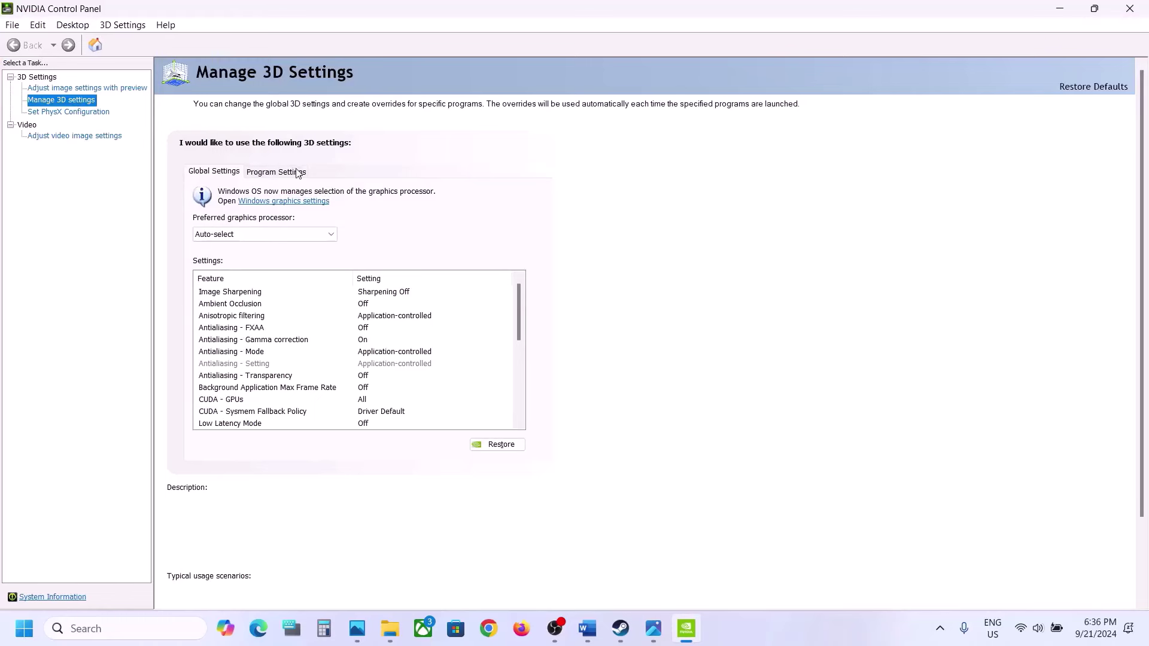
# In the program-specific 3D settings, start adding a program and select God of War Ragnarök from the recently used programs.
pyautogui.click(283, 175)
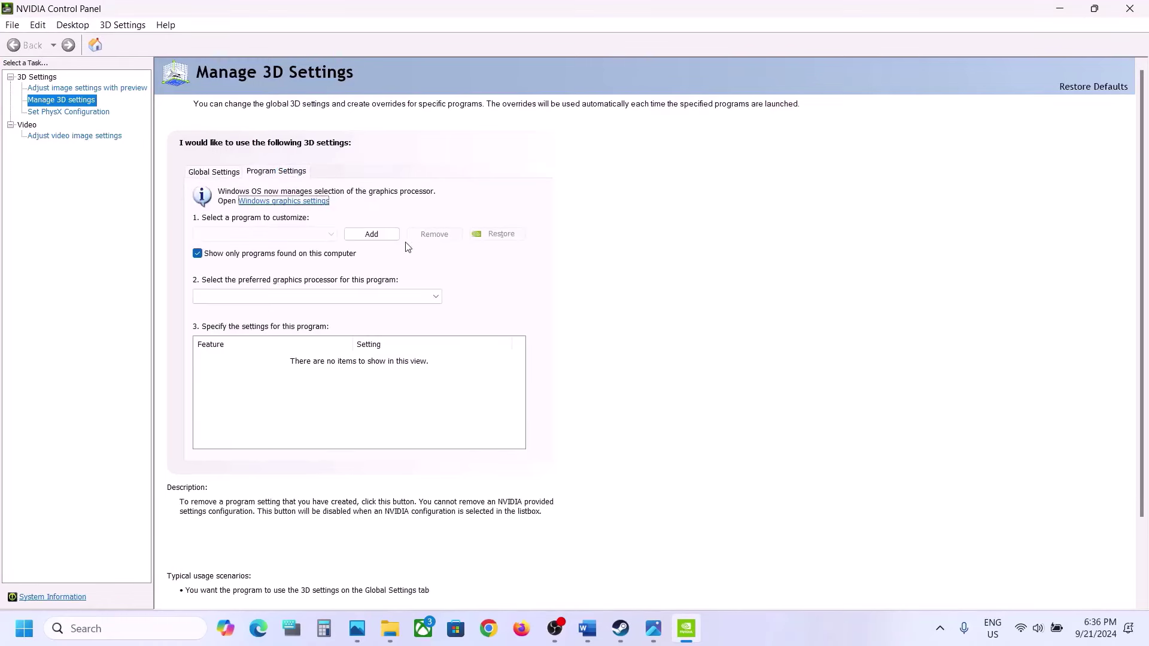
pyautogui.click(372, 235)
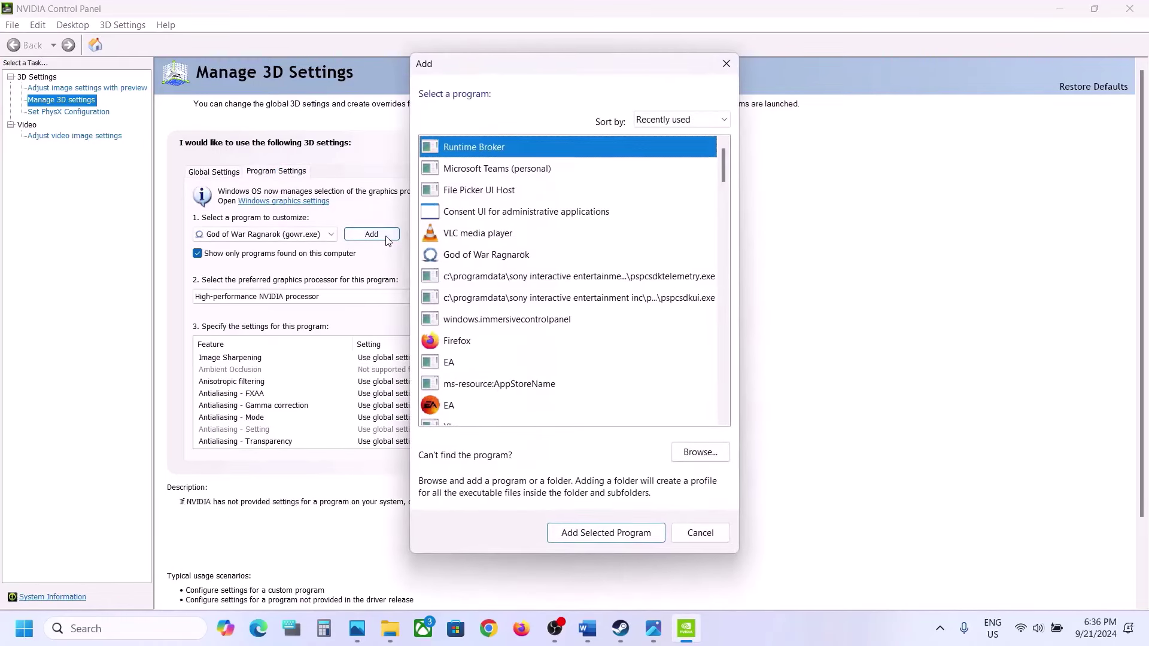
pyautogui.scroll(-5, 501, 298)
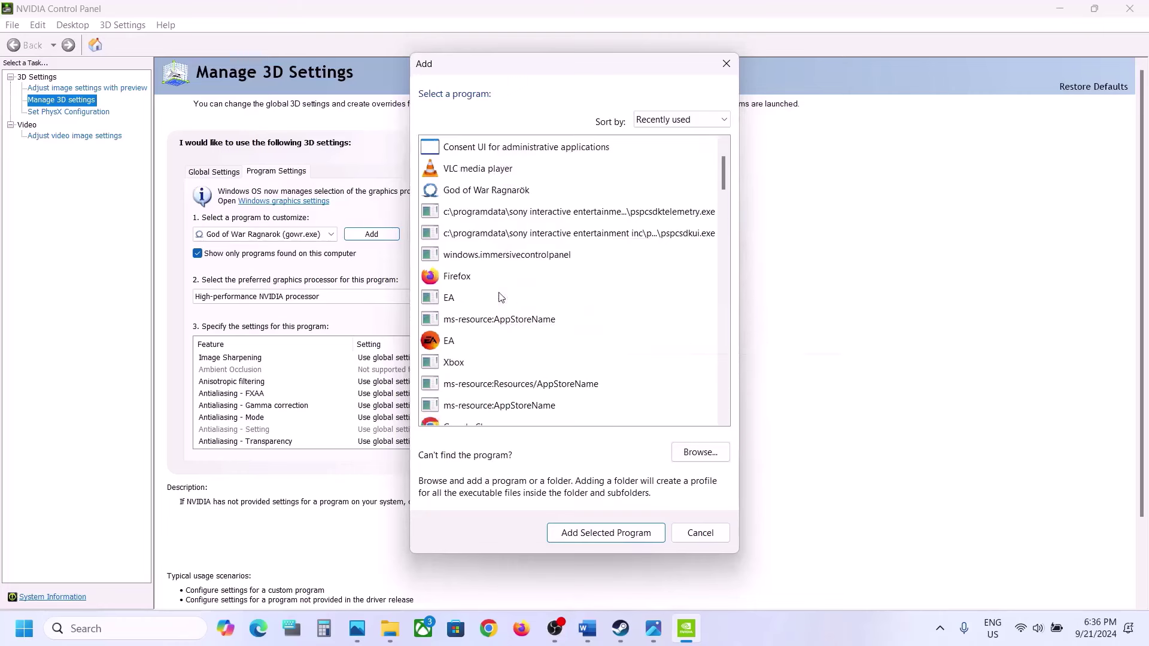
pyautogui.scroll(-3, 502, 298)
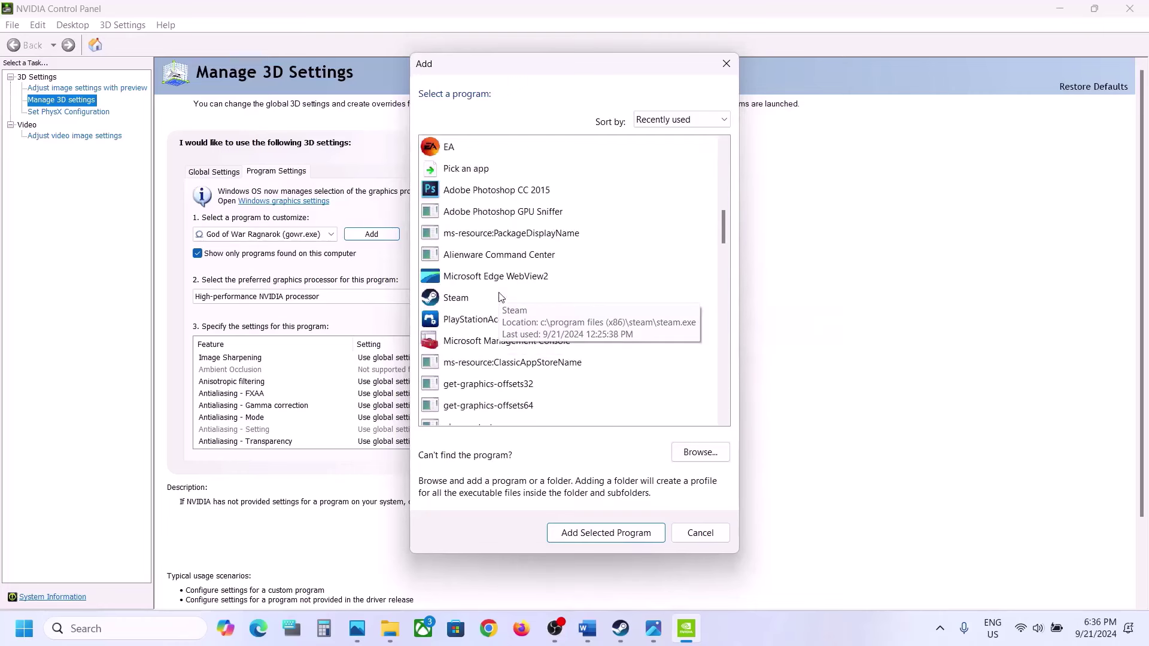
pyautogui.scroll(-3, 501, 297)
pyautogui.scroll(-6, 501, 298)
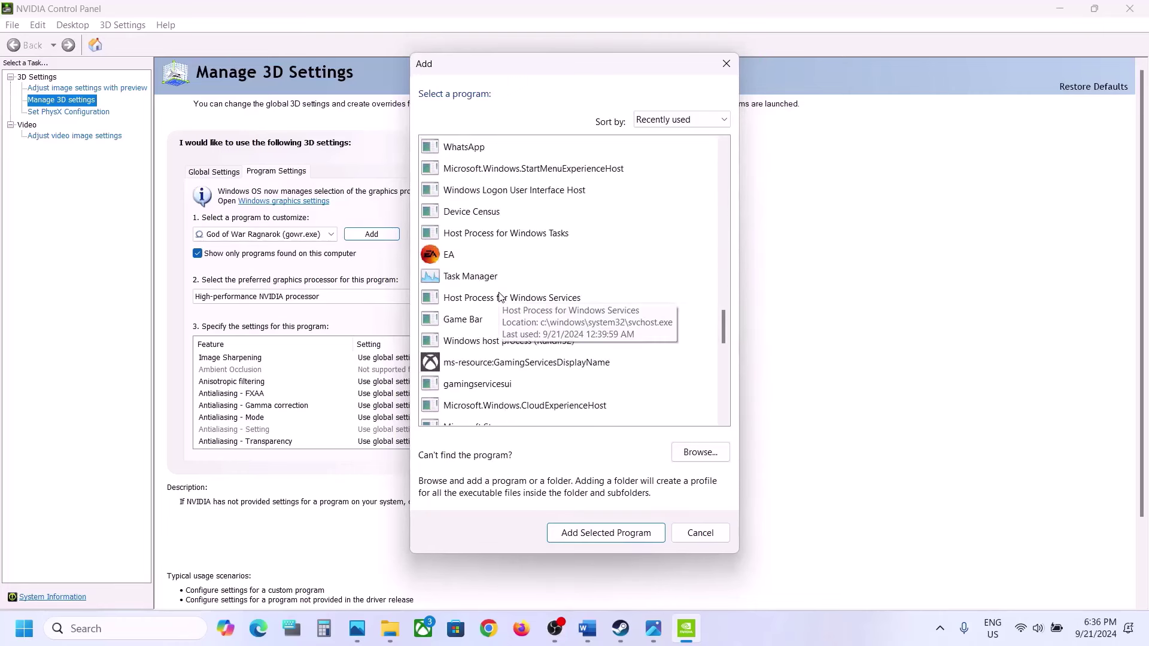
pyautogui.scroll(-1, 501, 298)
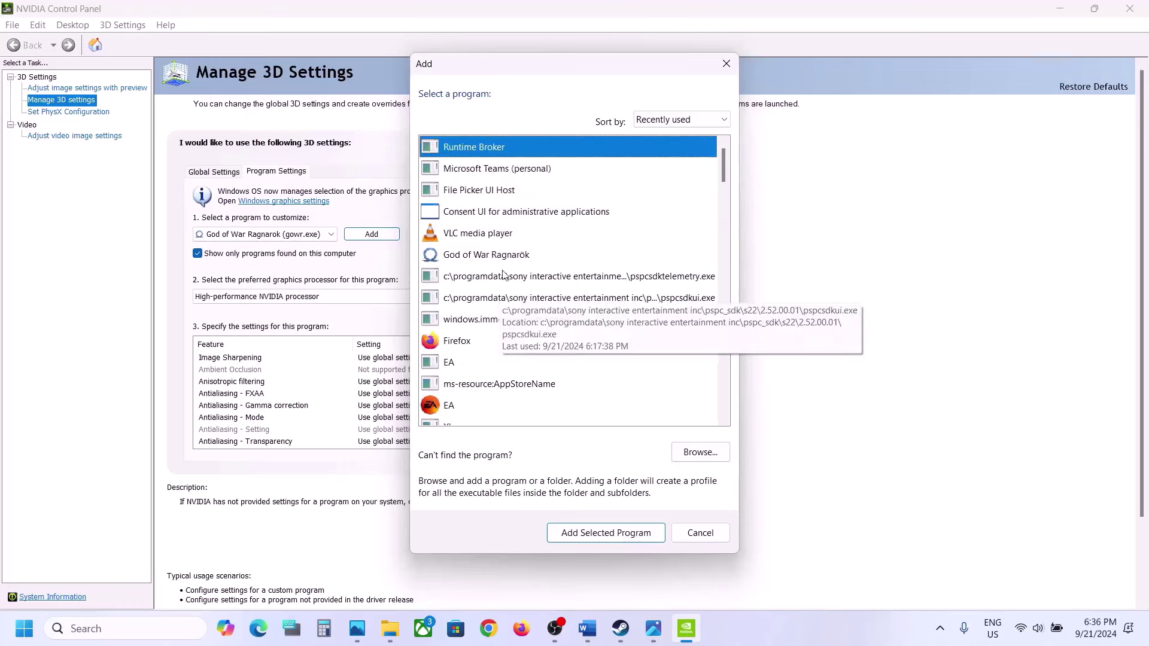
pyautogui.click(478, 256)
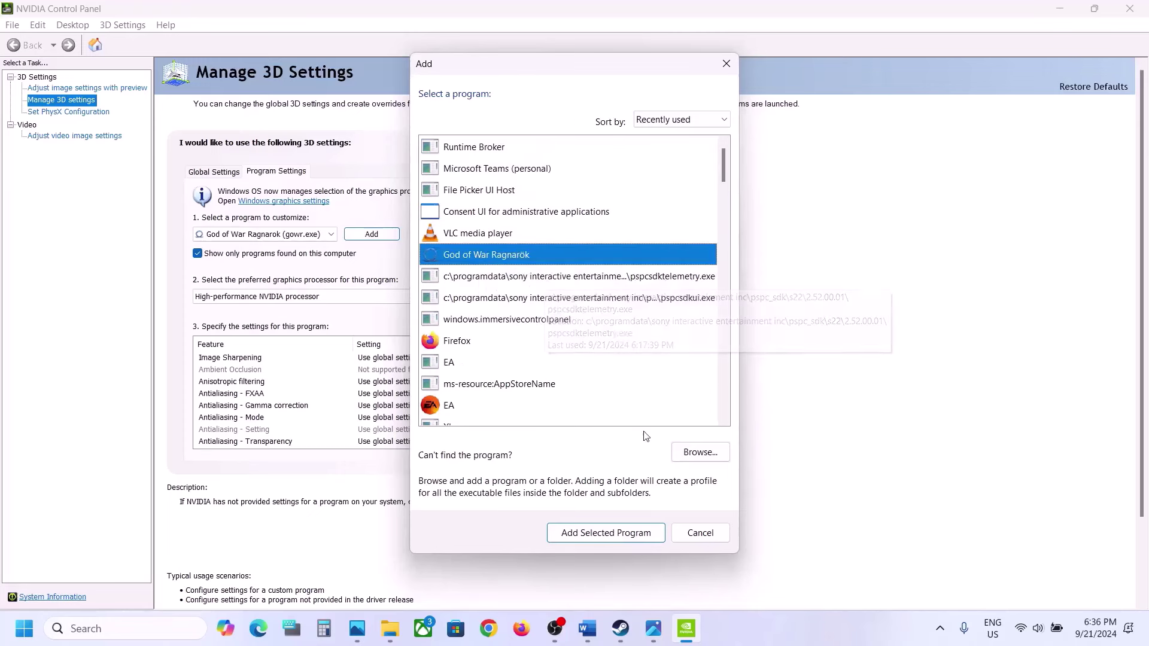
pyautogui.click(700, 453)
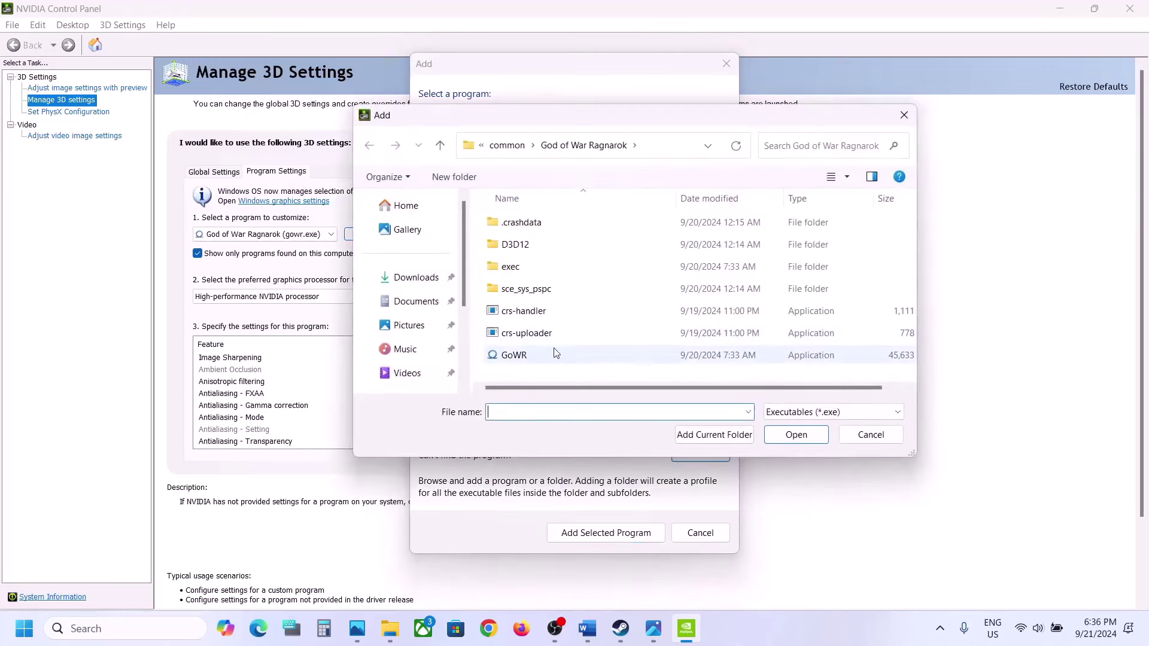
pyautogui.click(522, 358)
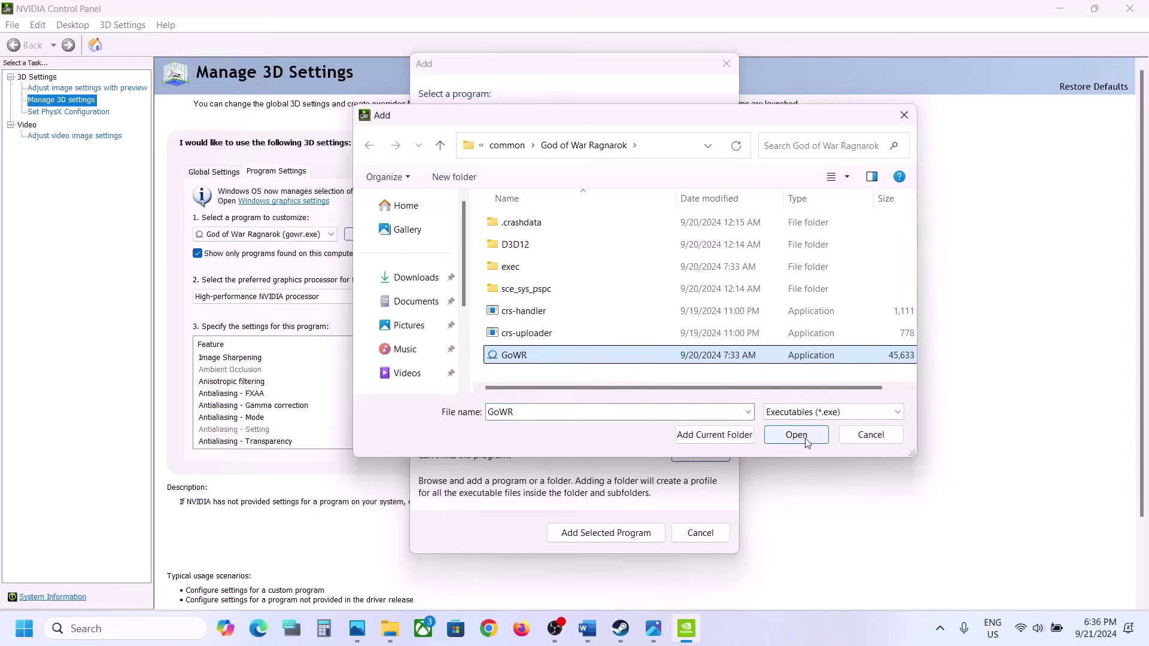
pyautogui.click(867, 435)
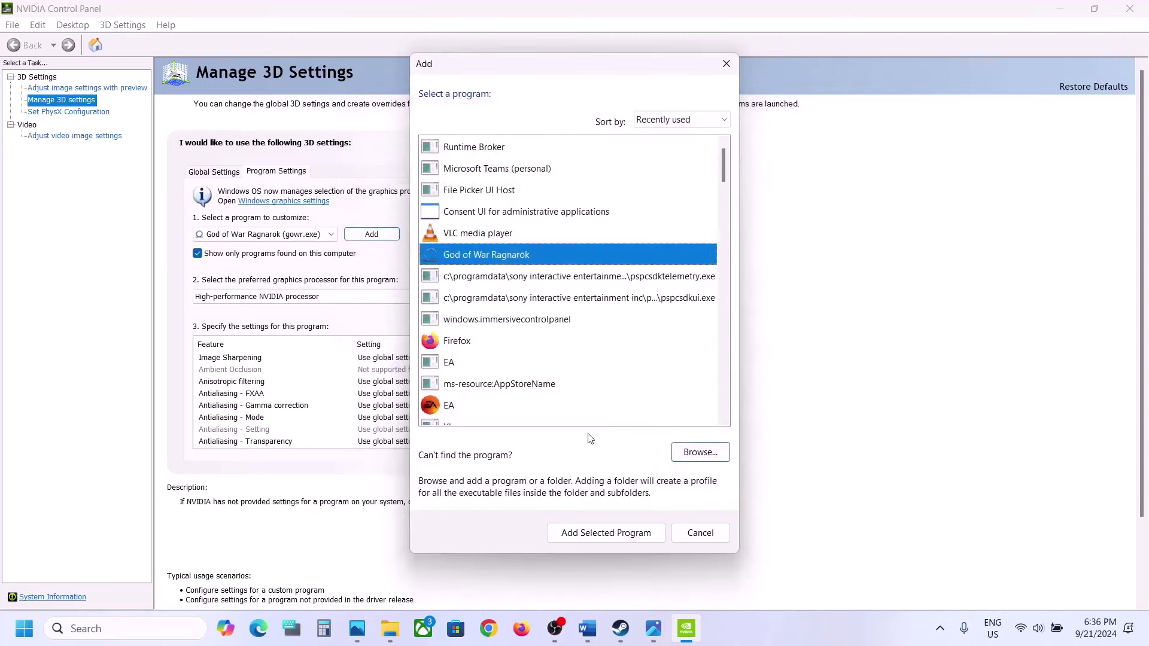
# Add the selected game, apply High-performance NVIDIA processor as its preferred graphics processor, and close NVIDIA Control Panel.
pyautogui.click(607, 533)
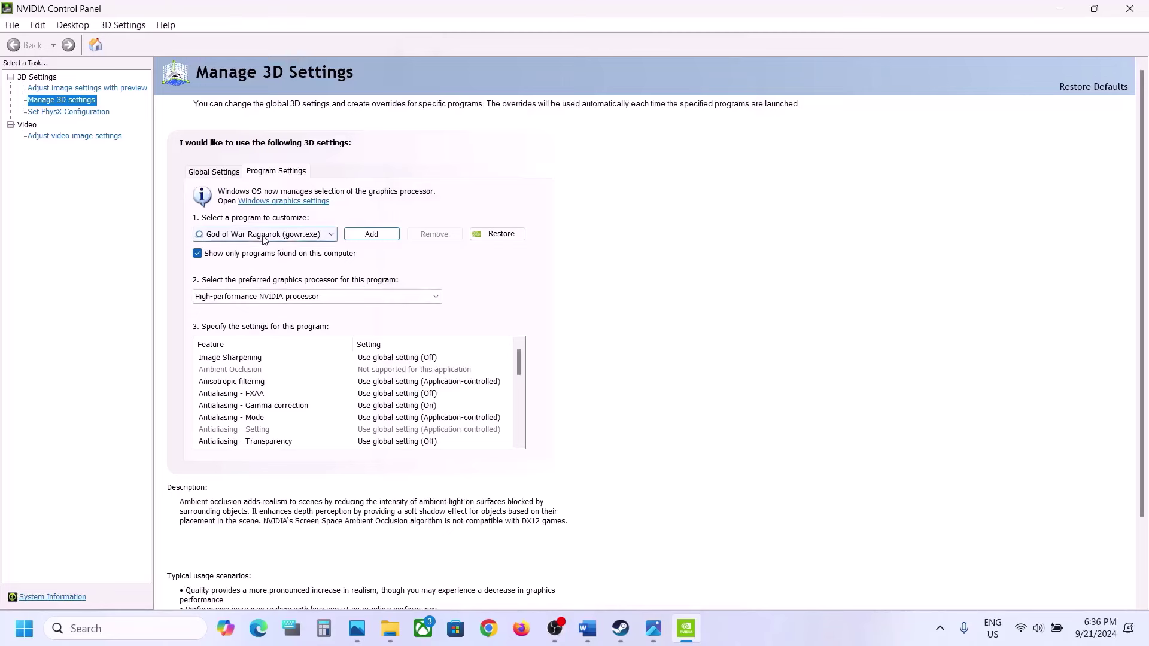
pyautogui.click(298, 296)
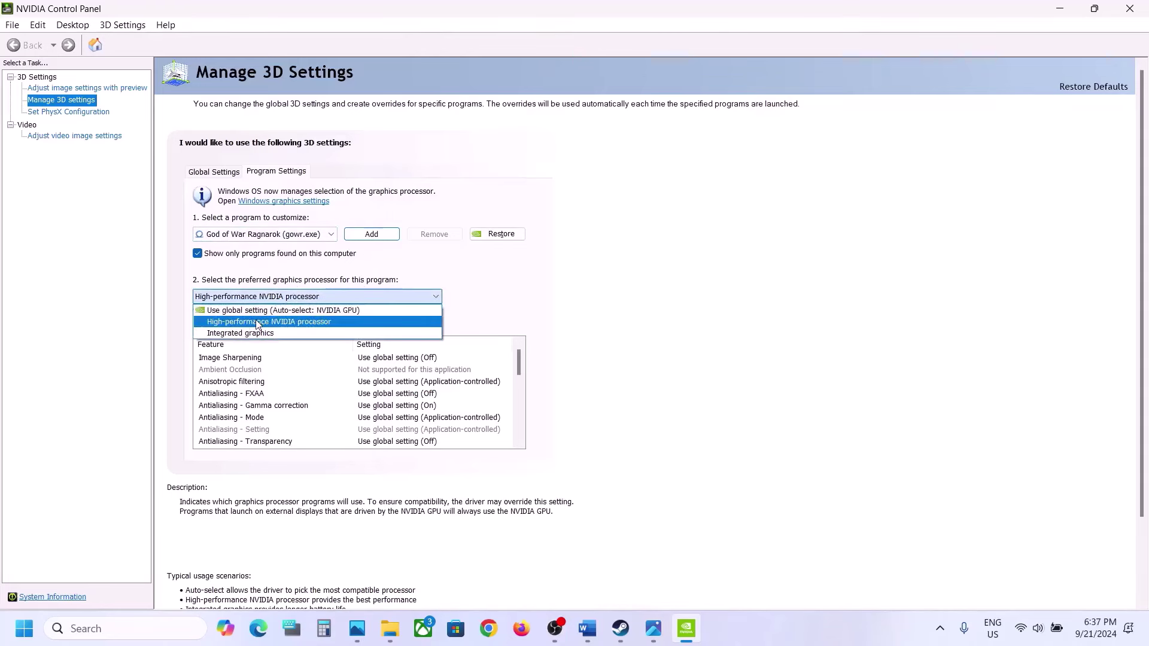
pyautogui.click(258, 323)
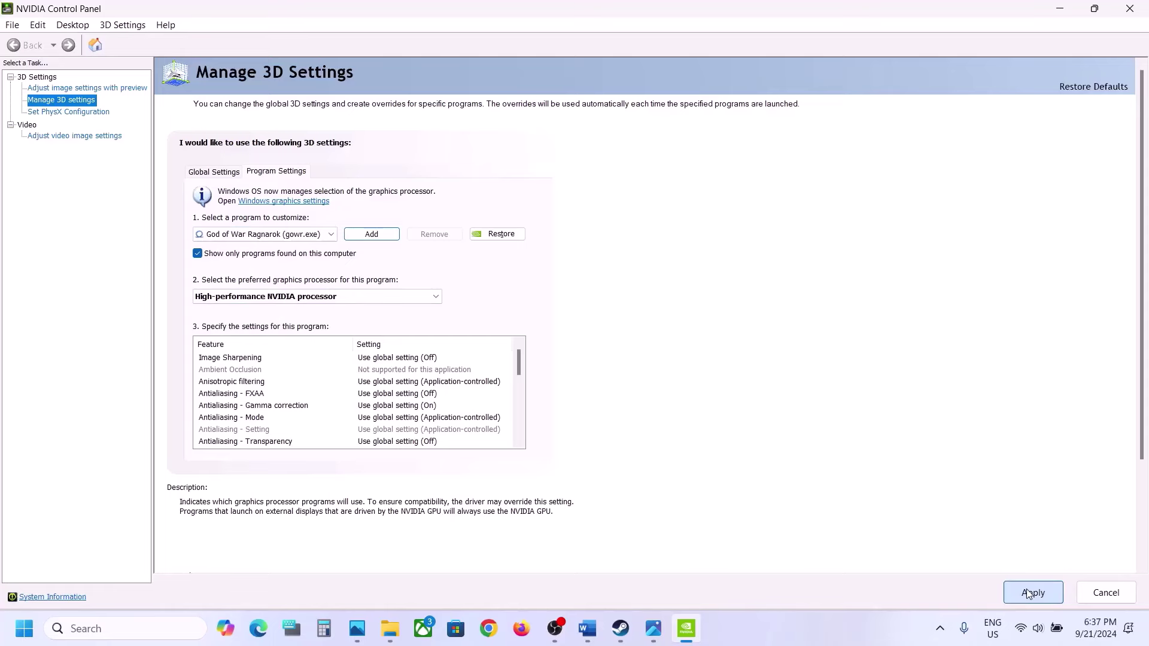
pyautogui.click(1045, 595)
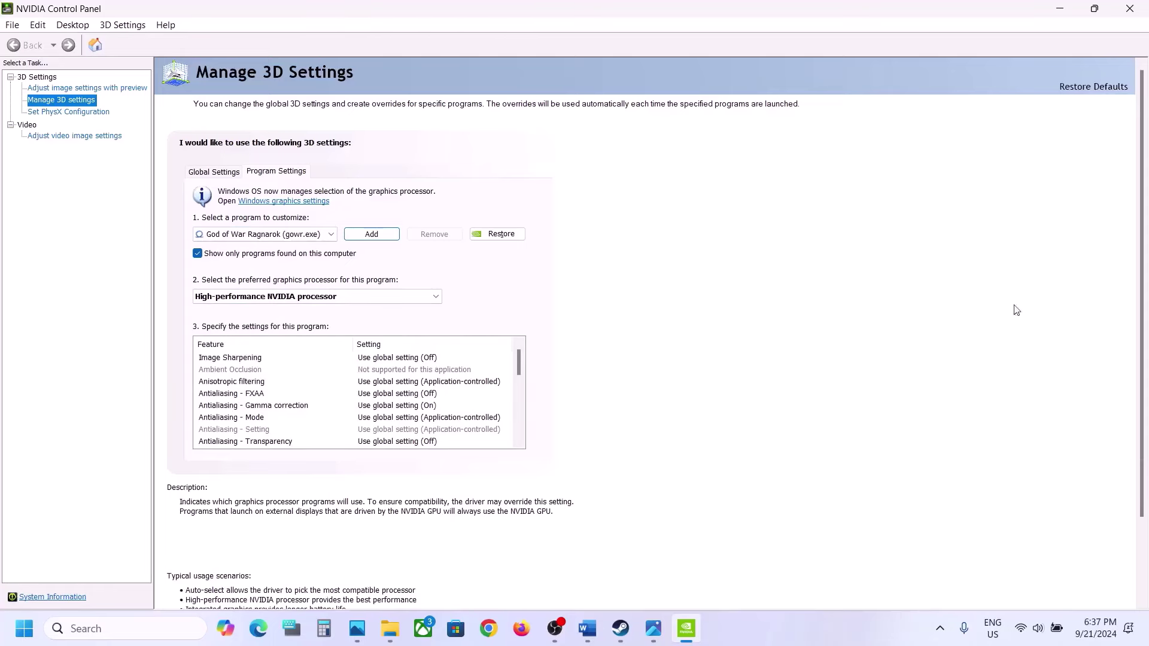
pyautogui.click(1142, 12)
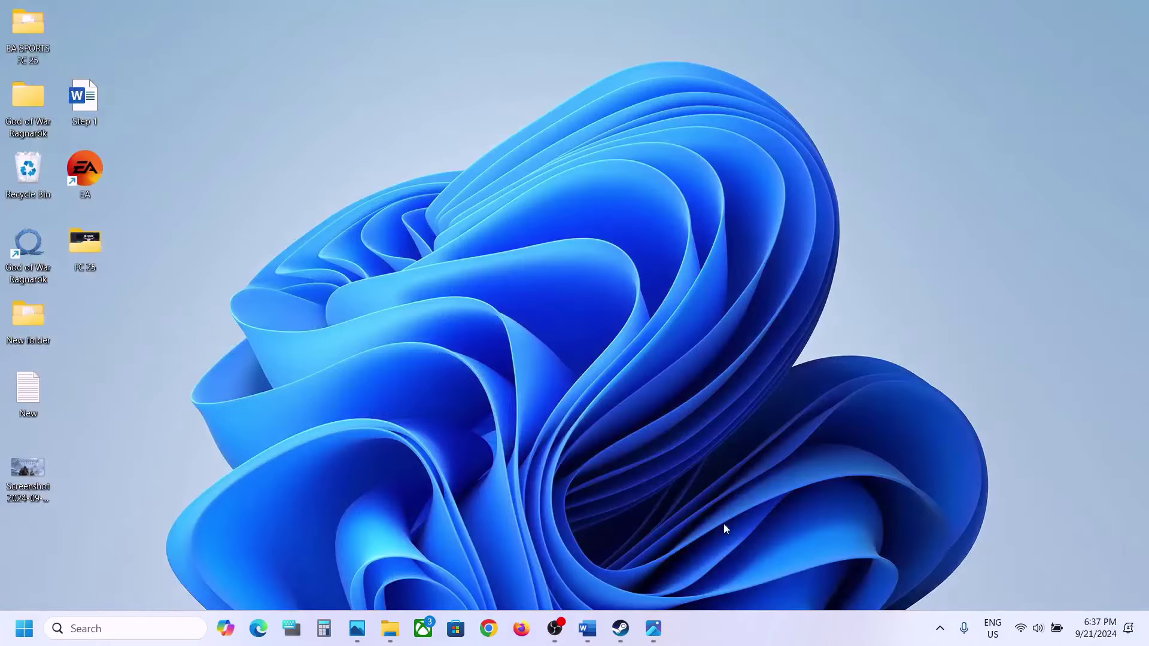
# Switch to the Word notes and highlight Step 12's advice on when to skip it and on completing shader compilation first.
pyautogui.click(621, 630)
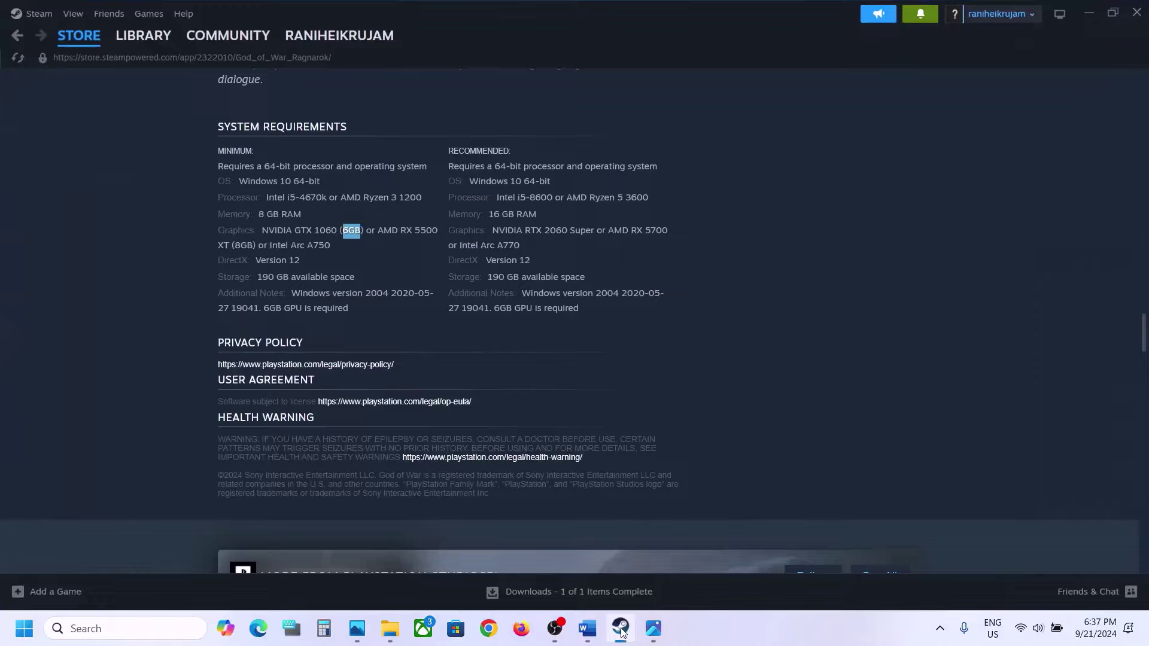
pyautogui.click(579, 630)
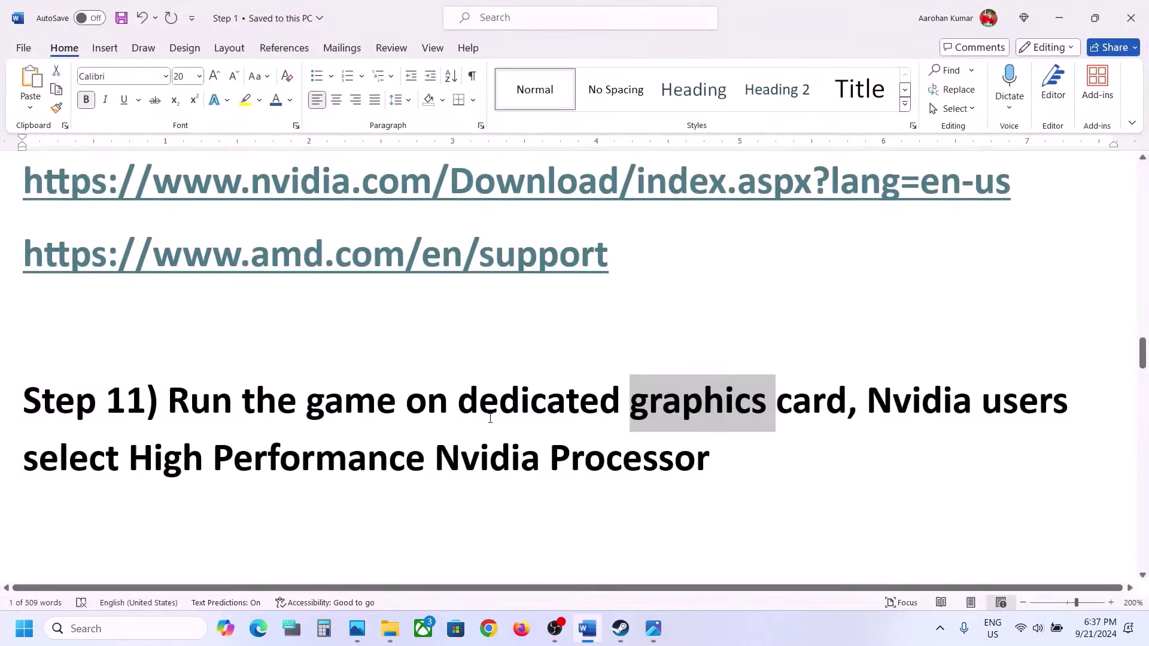
pyautogui.scroll(-8, 430, 440)
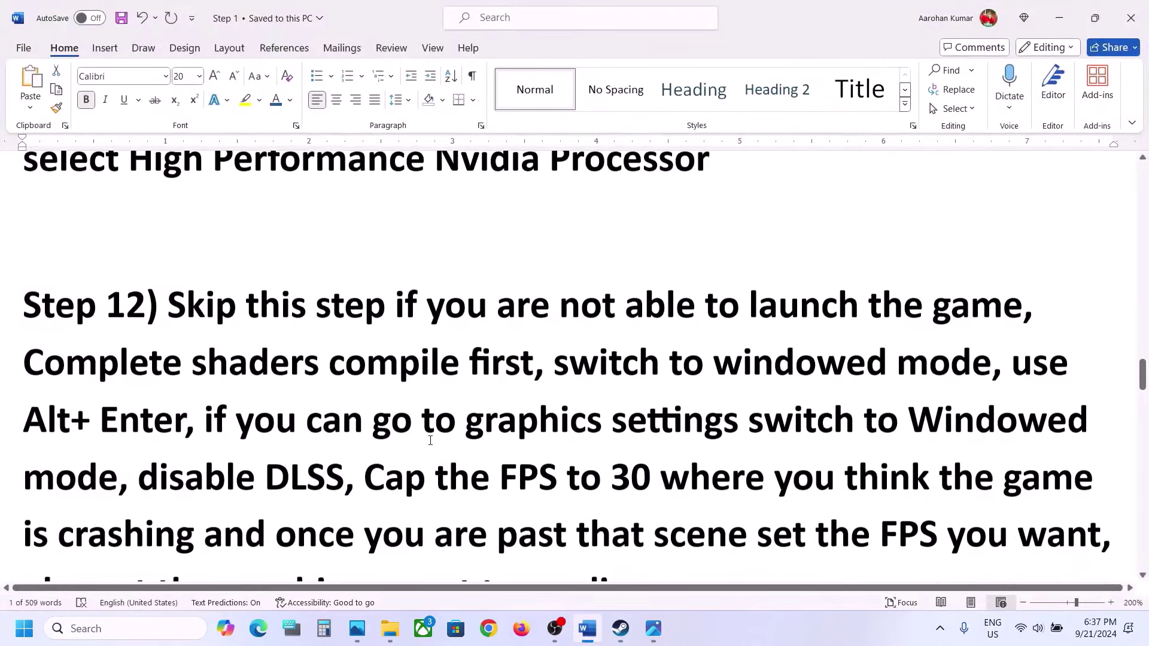
pyautogui.scroll(1, 430, 440)
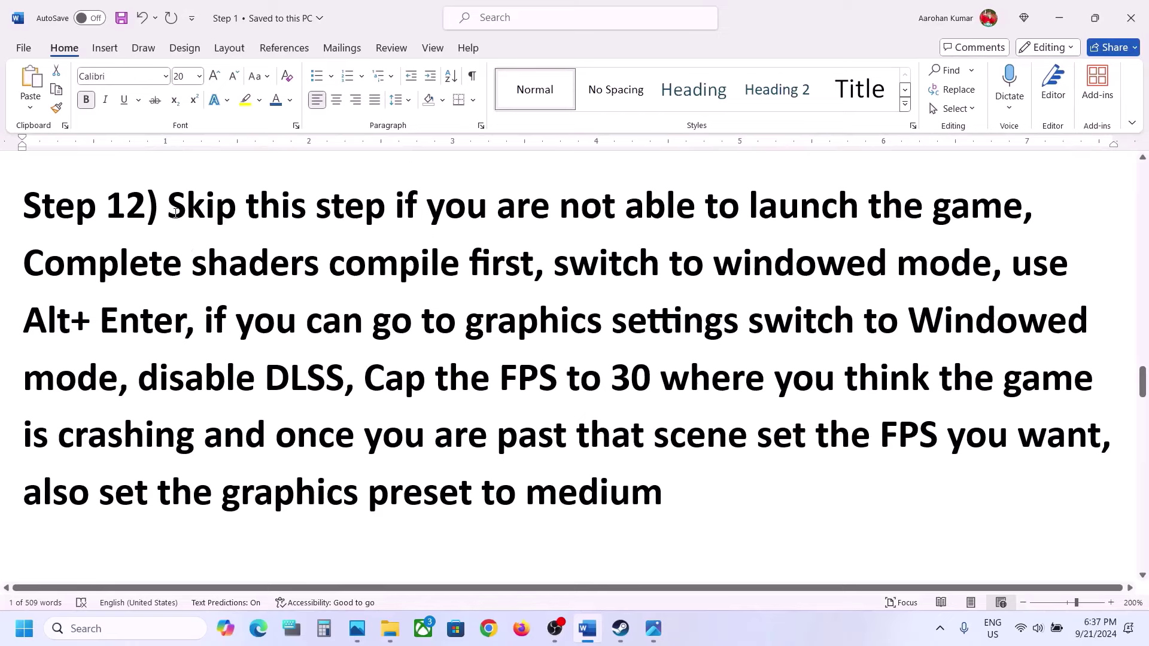
pyautogui.moveTo(175, 213); pyautogui.dragTo(959, 208)
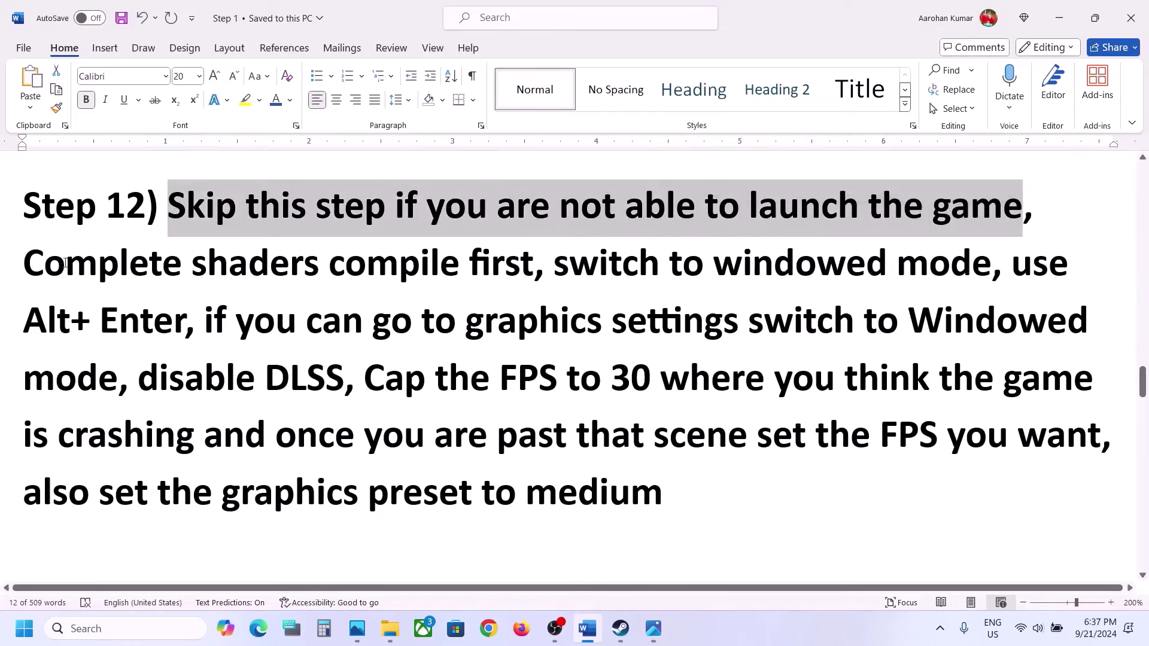
pyautogui.moveTo(55, 265); pyautogui.dragTo(532, 266)
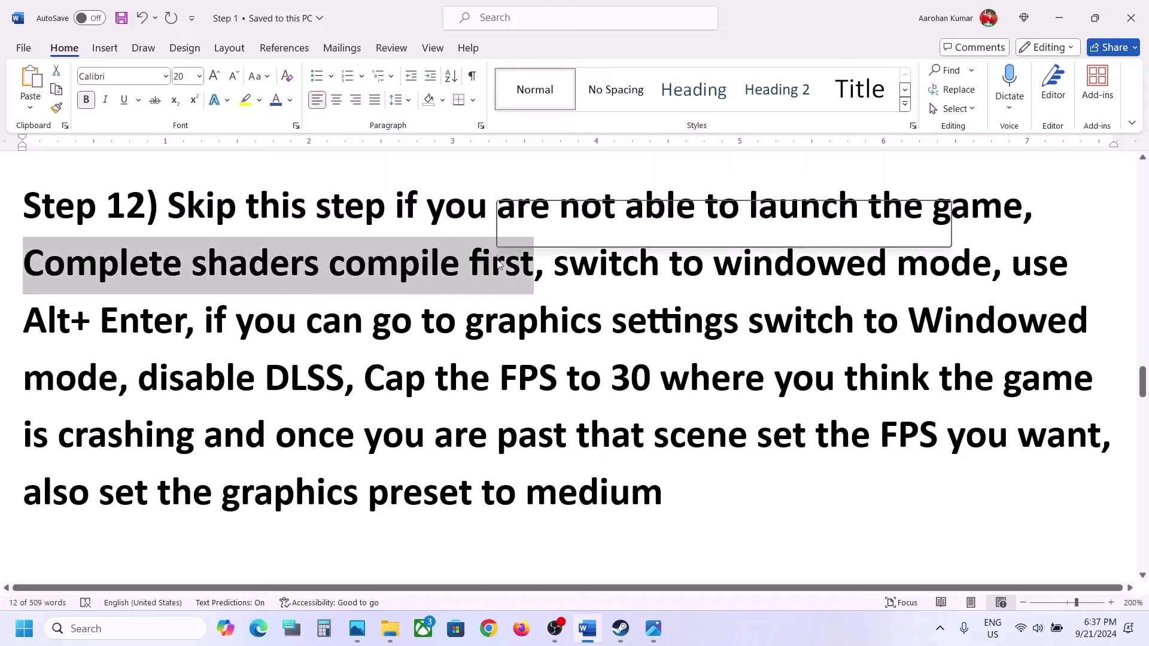
# View the game's shader compilation screenshot in Photos and highlight the rest of Step 12 in the Word notes.
pyautogui.click(658, 633)
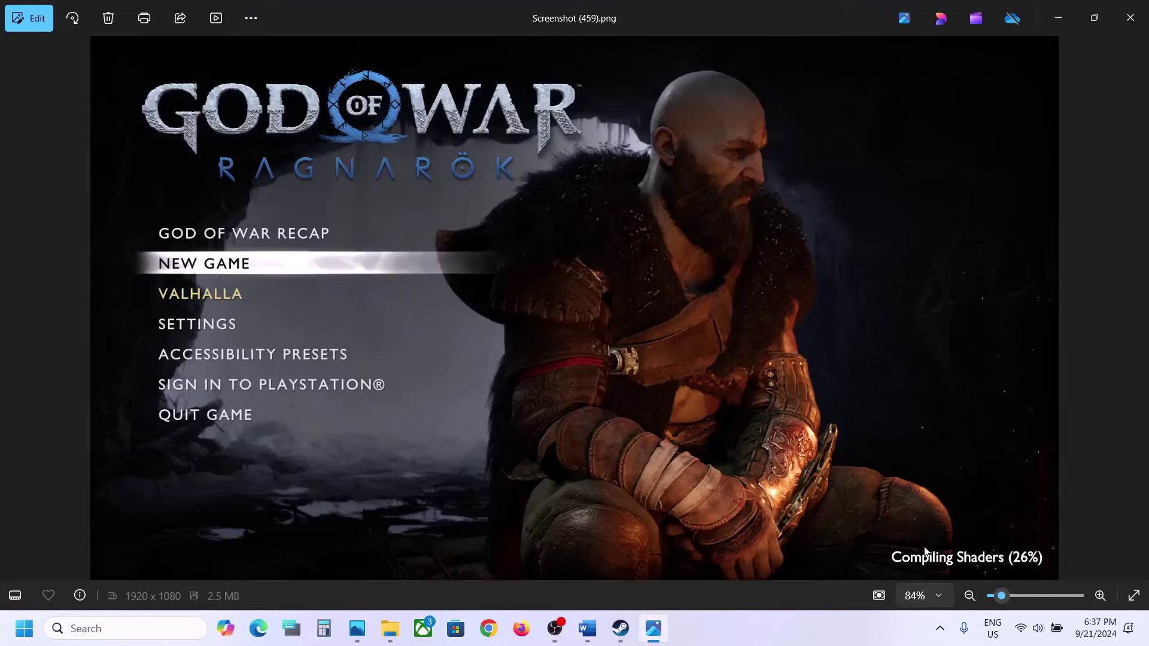
pyautogui.click(1057, 18)
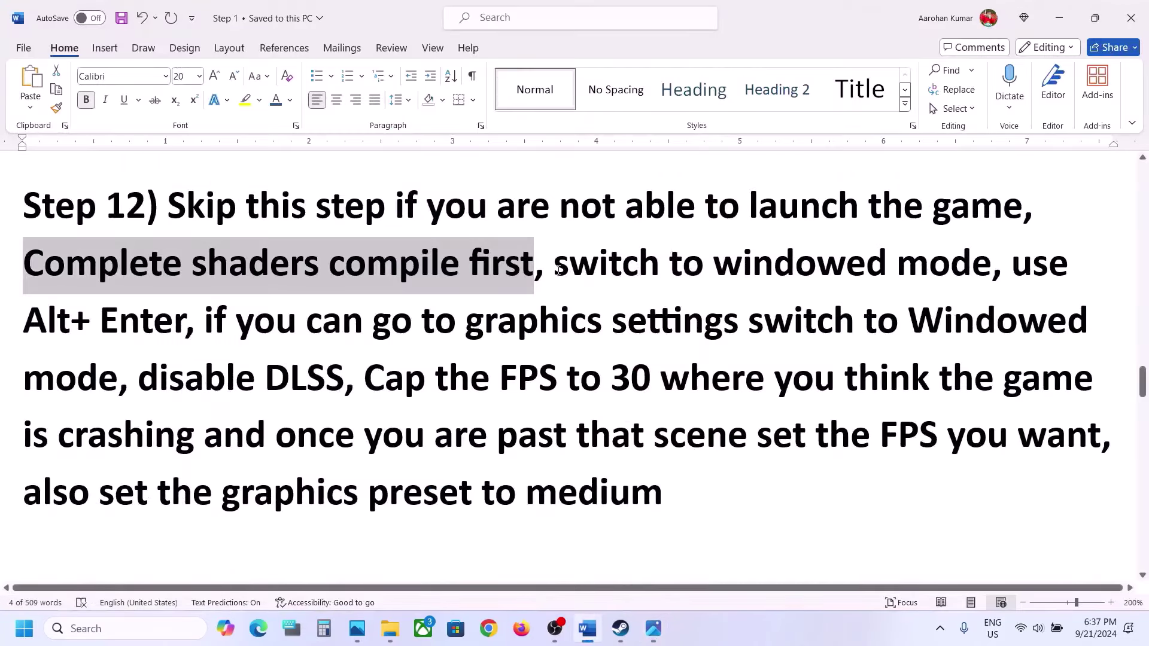
pyautogui.moveTo(559, 269); pyautogui.dragTo(687, 526)
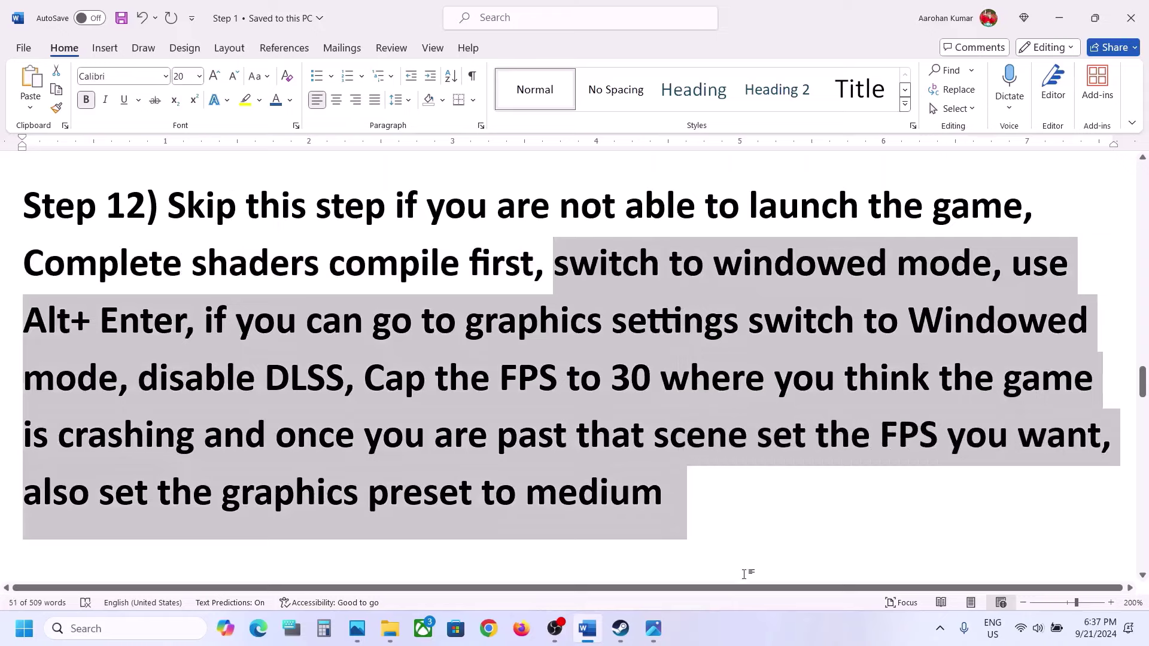
# Bring up the running God of War Ragnarök game and toggle it from fullscreen to windowed mode.
pyautogui.click(724, 633)
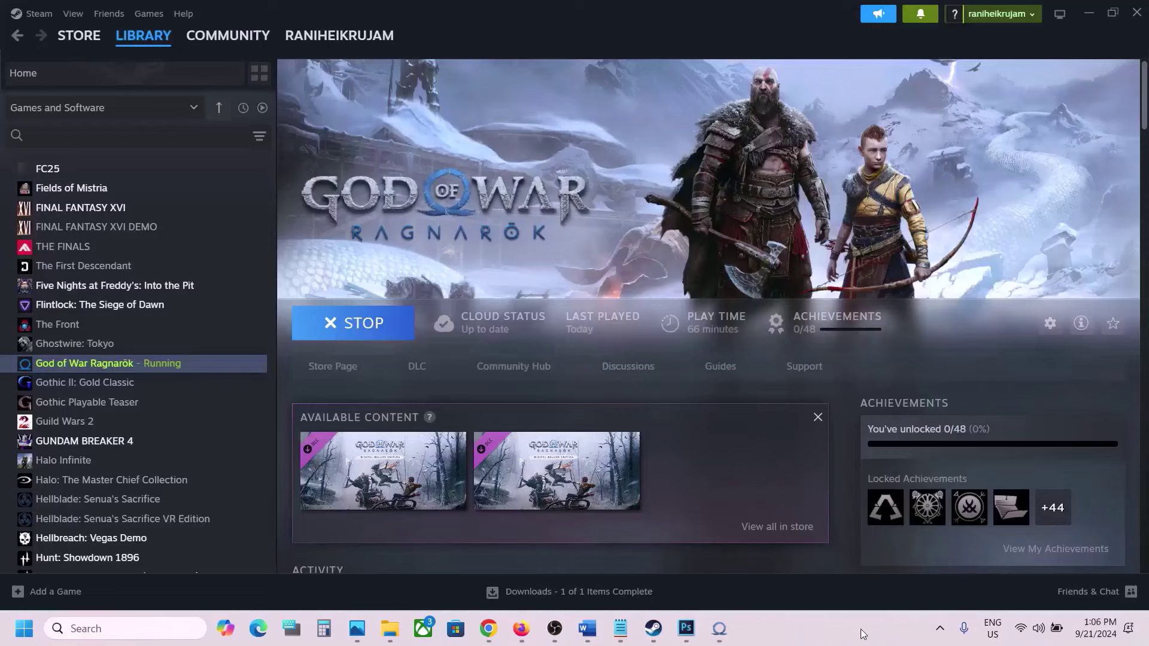
pyautogui.click(728, 628)
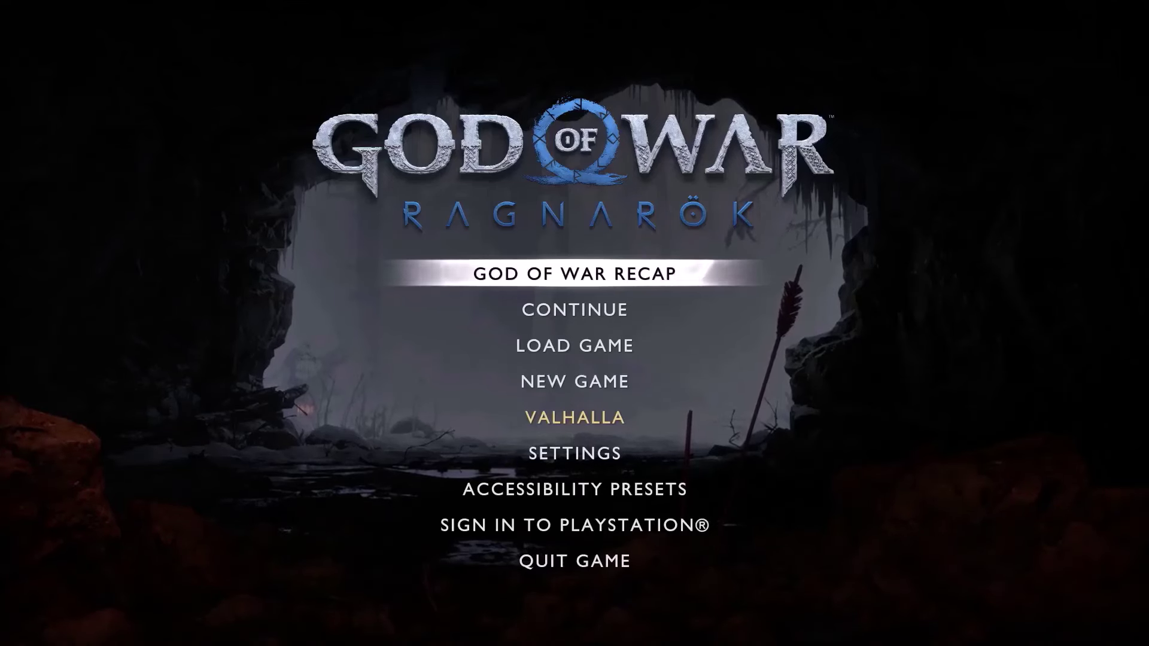
pyautogui.hotkey('alt', 'Return')
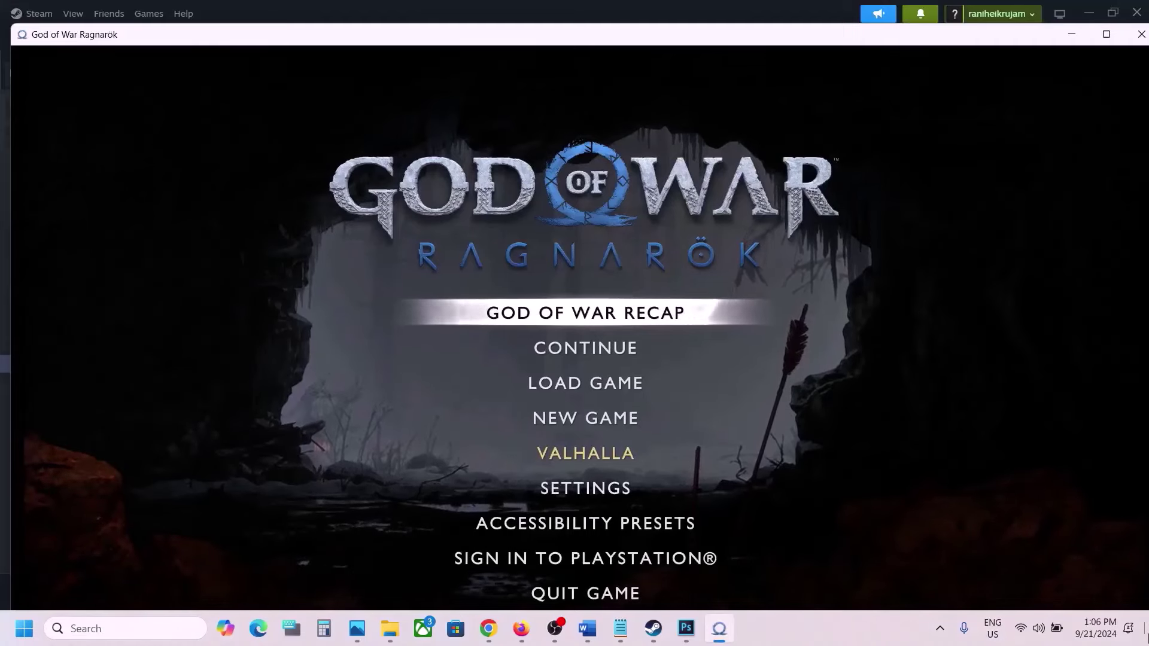
pyautogui.hotkey('alt', 'Tab')
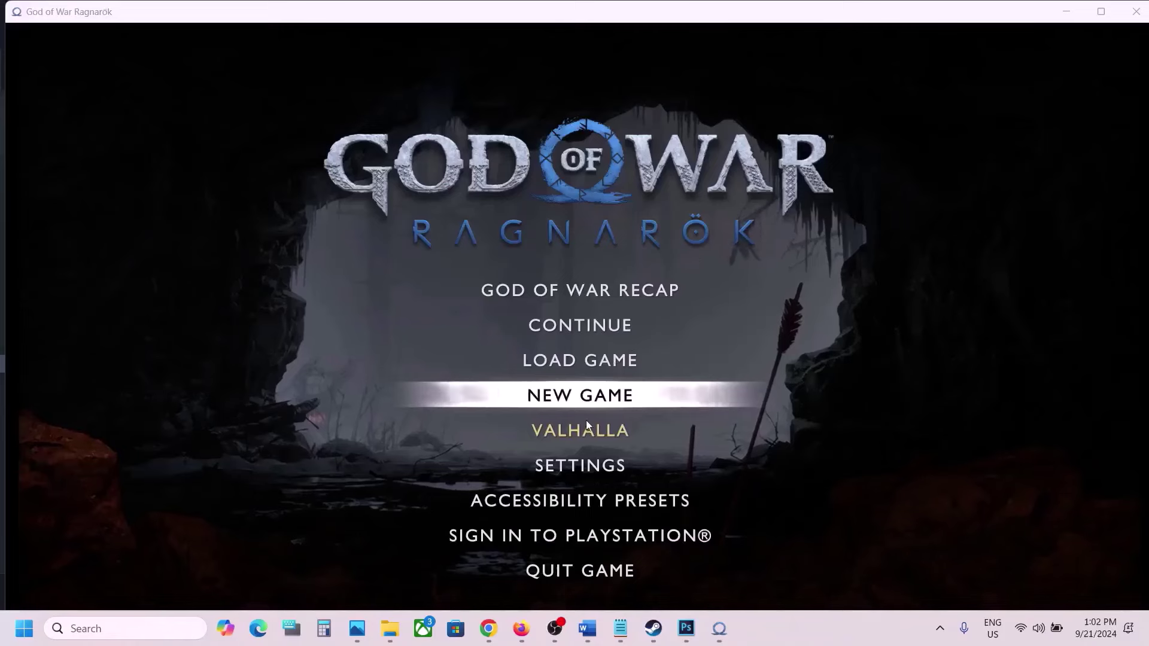
# Open the game's Graphics & Camera settings and switch Display Mode to Fullscreen, then back to Windowed.
pyautogui.click(595, 470)
pyautogui.click(594, 470)
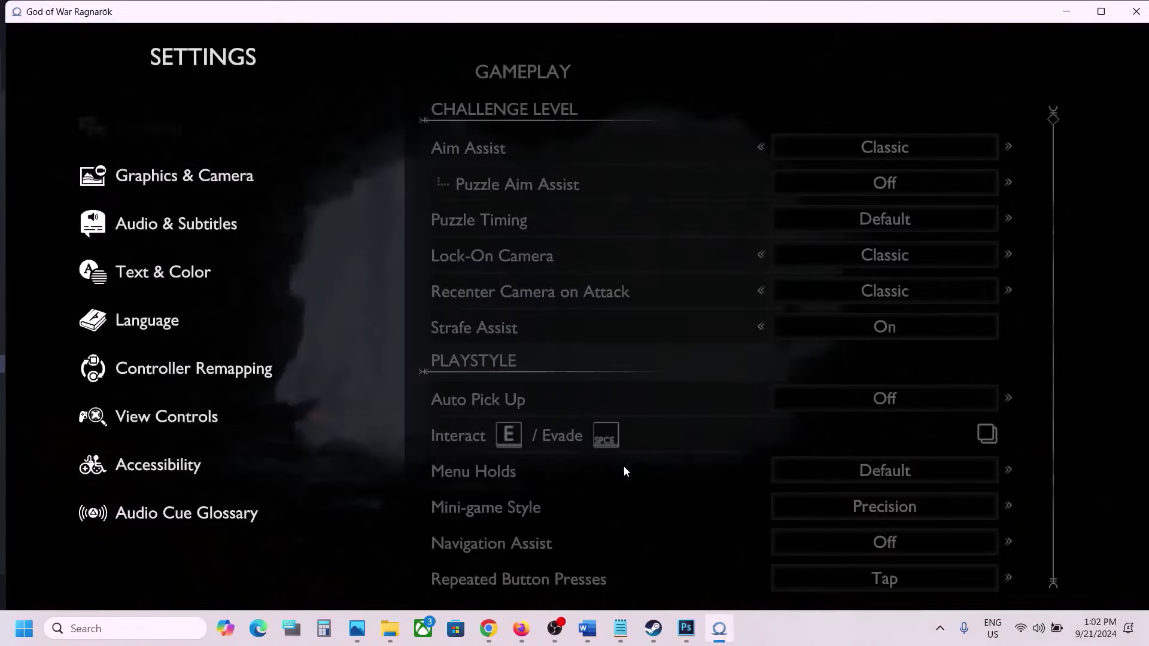
pyautogui.click(271, 275)
pyautogui.click(167, 175)
pyautogui.click(166, 175)
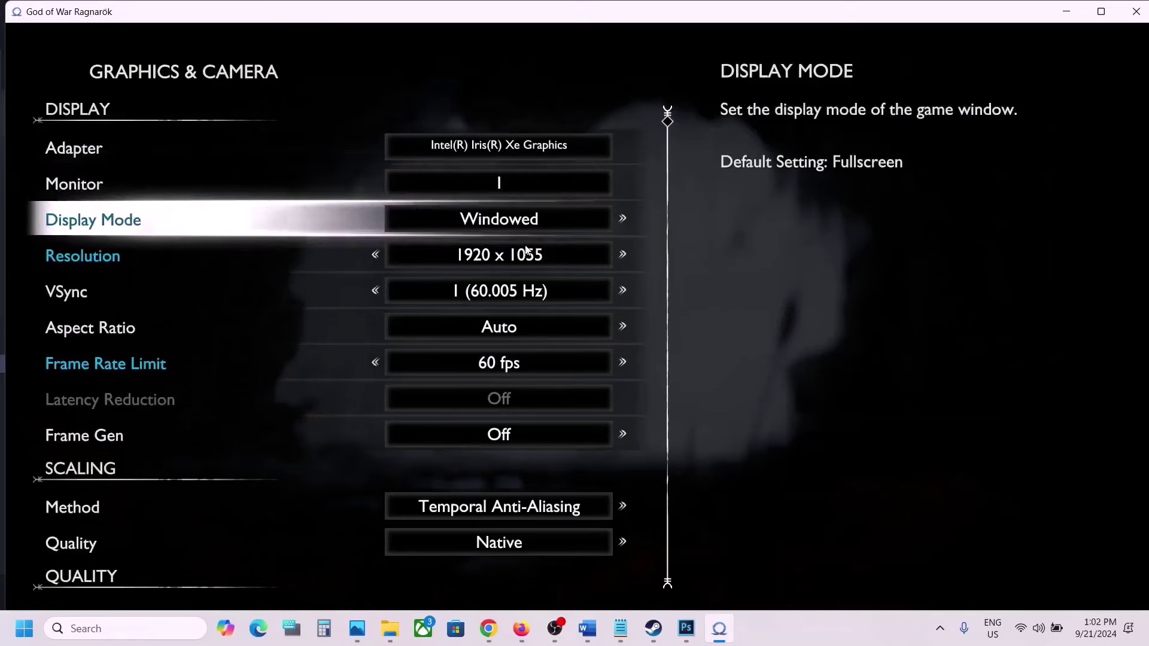
pyautogui.click(624, 217)
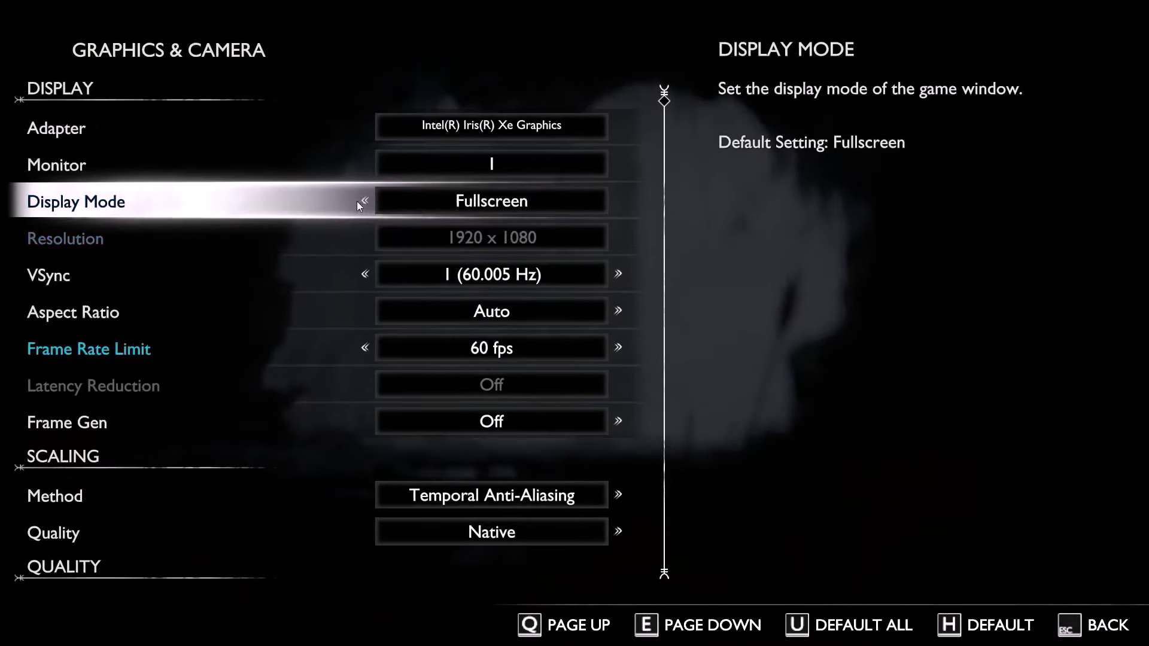
pyautogui.click(368, 203)
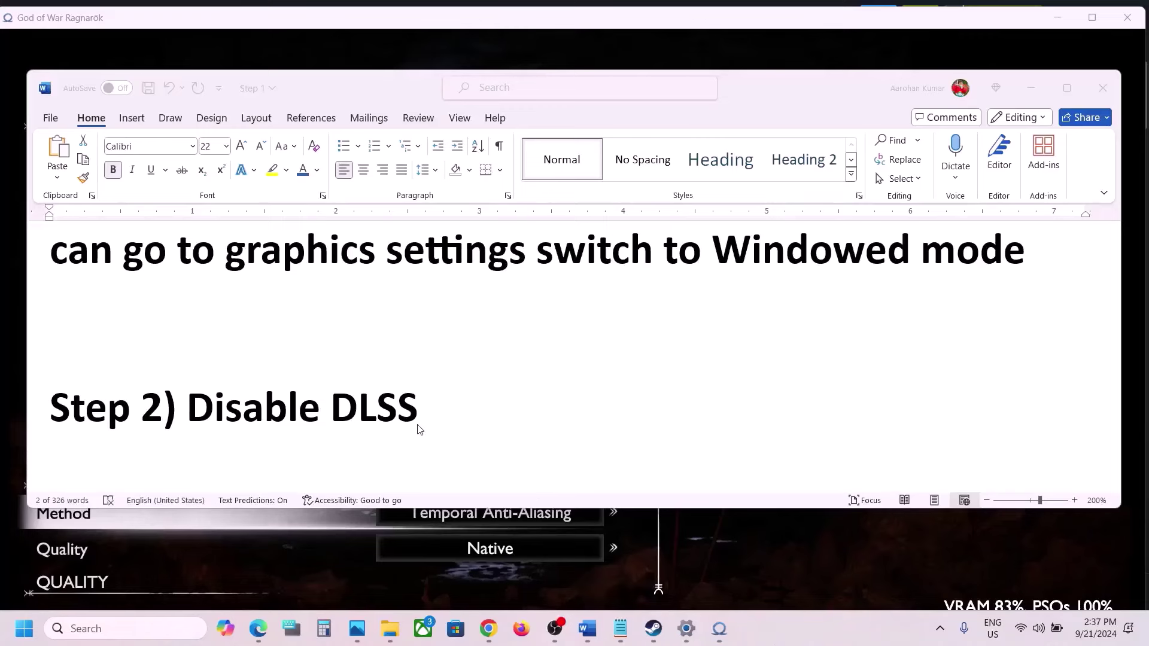
# Highlight "Disable DLSS" in the Word notes and return to the game's scaling Method setting.
pyautogui.keyDown('shift'); pyautogui.click(419, 429); pyautogui.keyUp('shift')
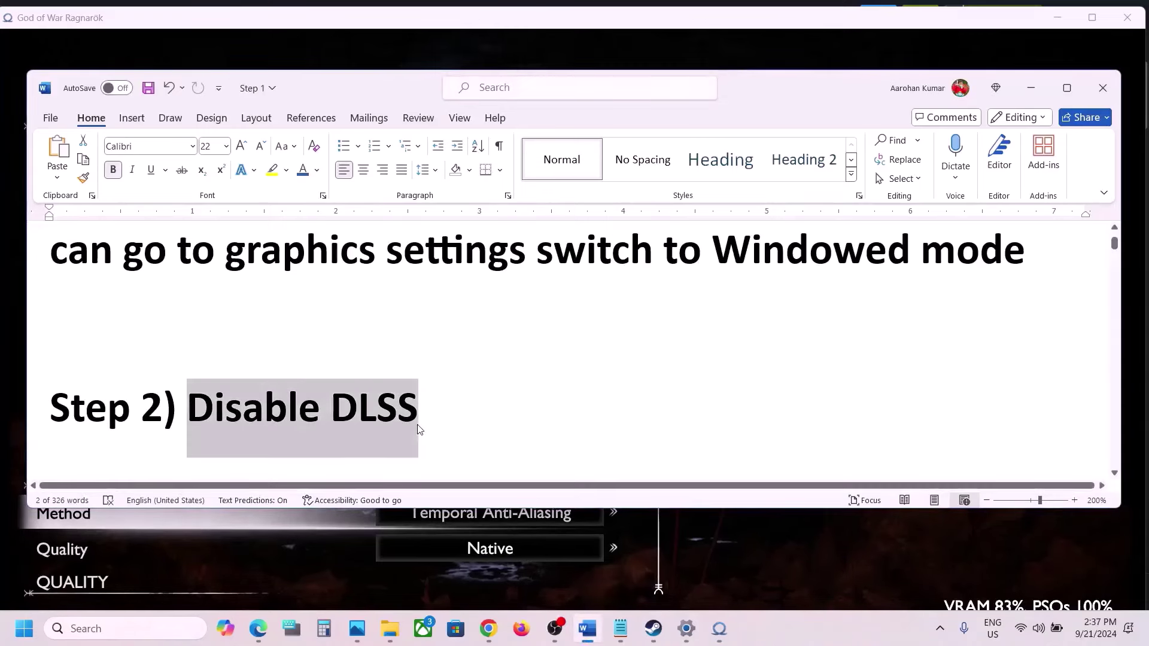
pyautogui.hotkey('alt', 'Tab')
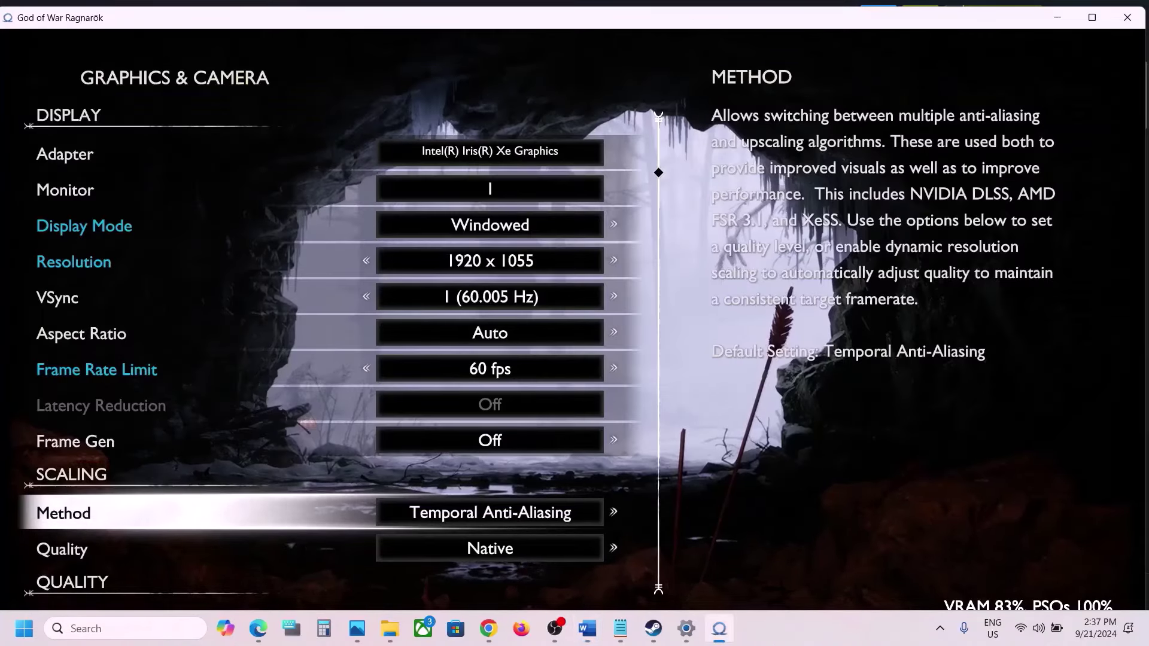